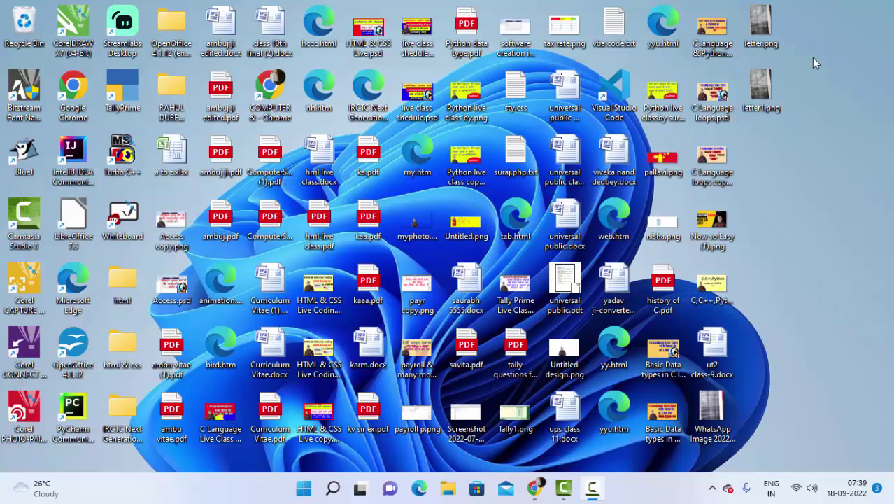
# - Refresh the desktop three times from its right-click menu
pyautogui.rightClick(811, 60)
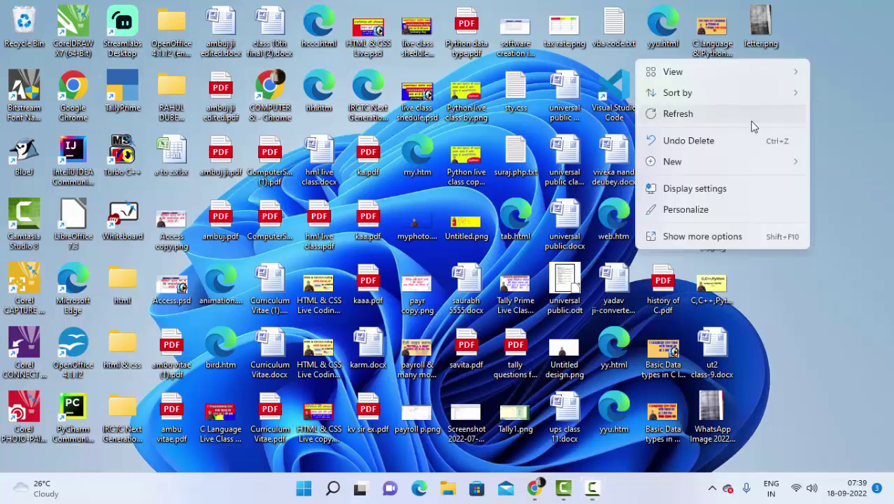
pyautogui.click(750, 121)
pyautogui.rightClick(811, 111)
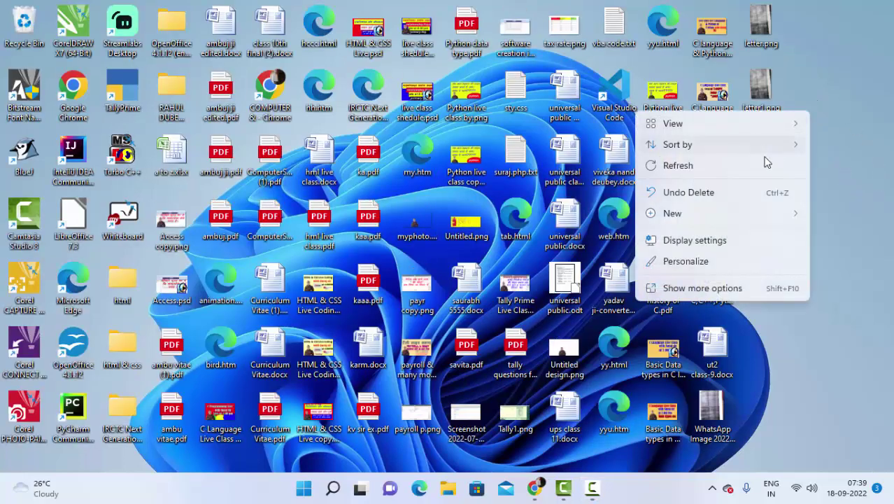
pyautogui.click(758, 163)
pyautogui.rightClick(814, 114)
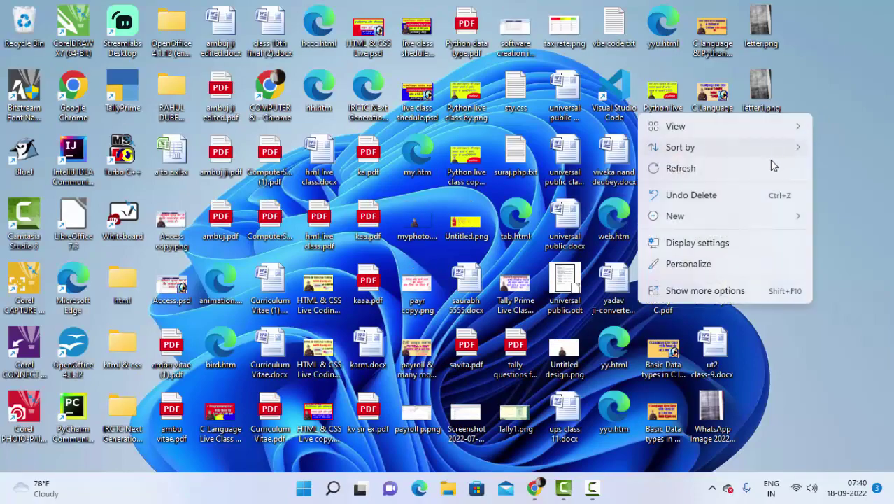
pyautogui.click(769, 163)
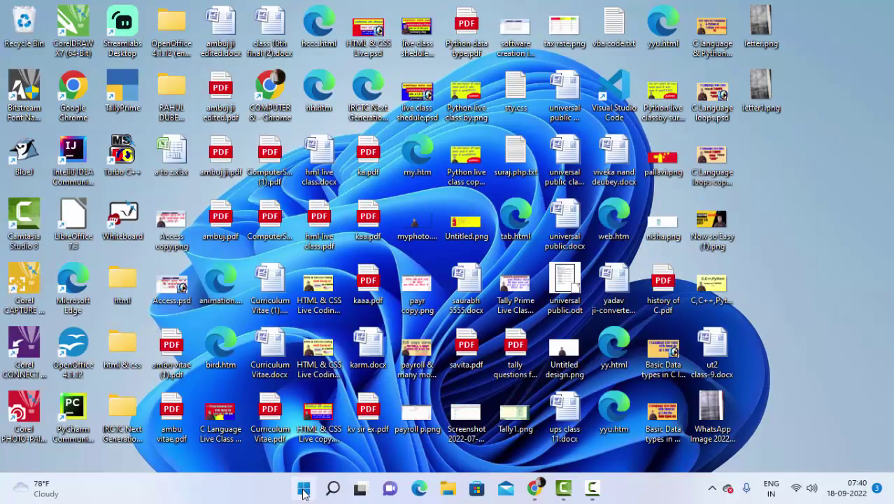
# - Search Start for 'ac' so Microsoft Office Access 2007 appears as the best match
pyautogui.click(303, 490)
pyautogui.write('ac')
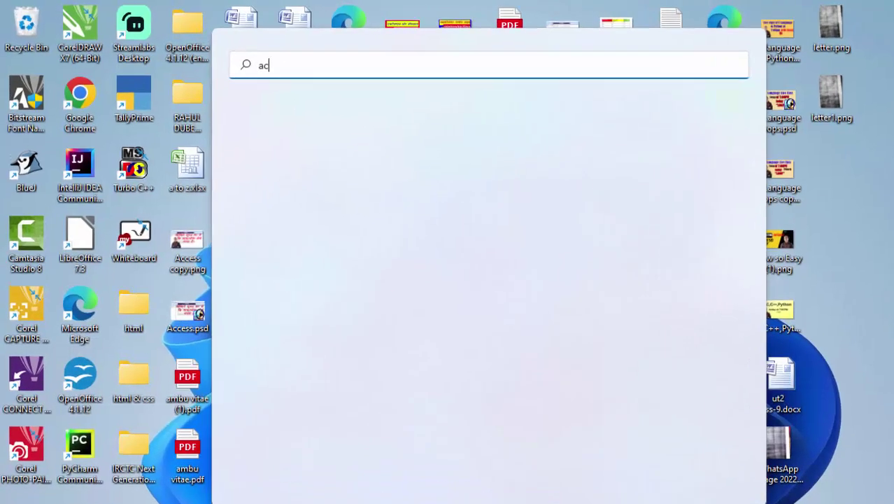
pyautogui.write('ee')
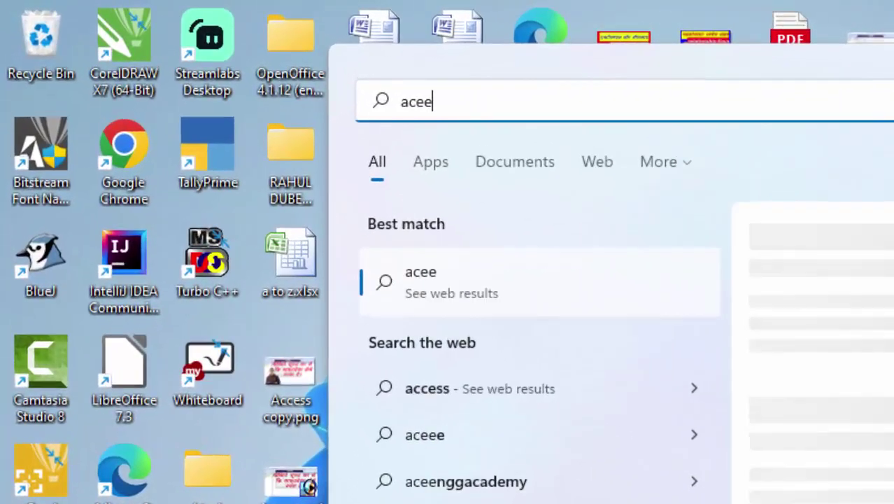
pyautogui.press('BackSpace')
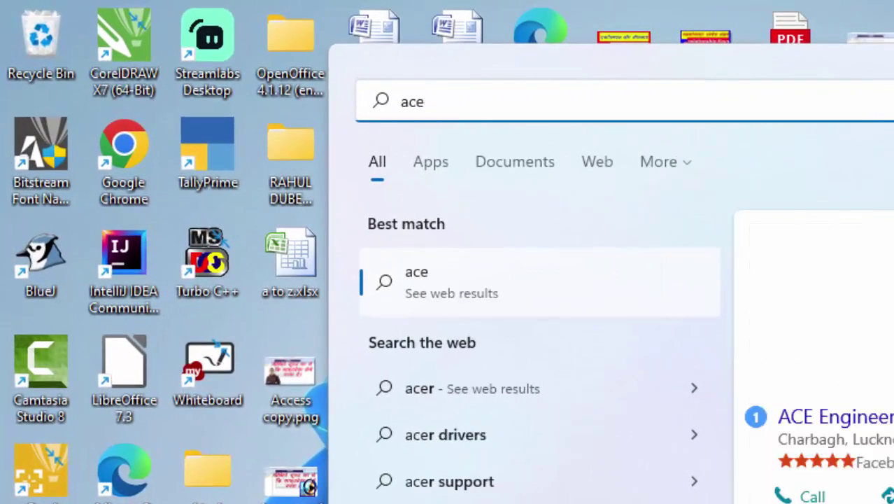
pyautogui.press('BackSpace')
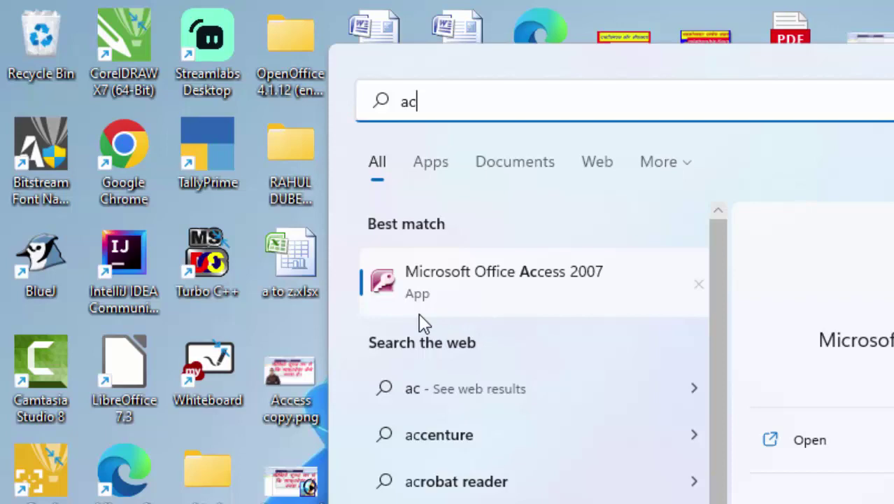
# - Launch Access 2007 and create a blank database named Database40.accdb
pyautogui.click(540, 296)
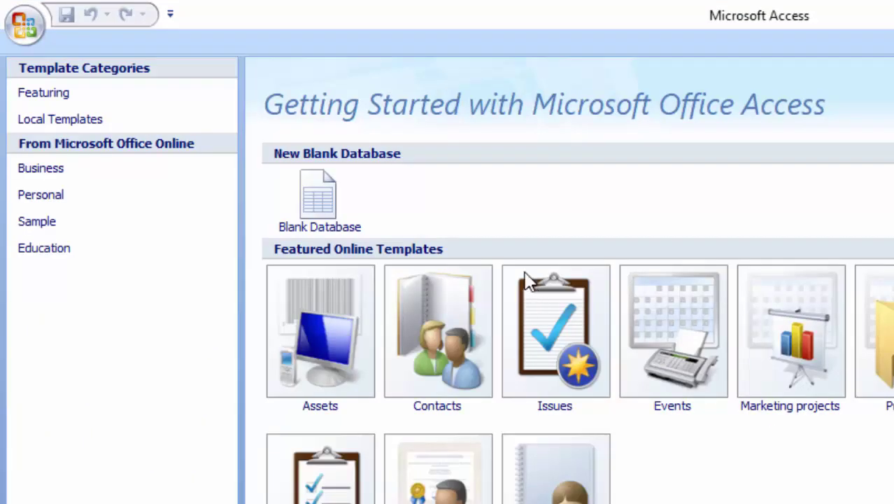
pyautogui.click(322, 199)
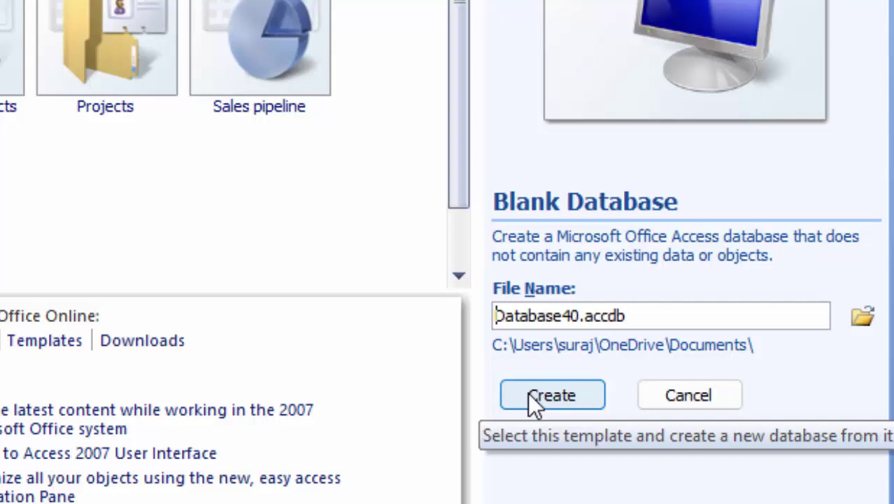
pyautogui.click(529, 394)
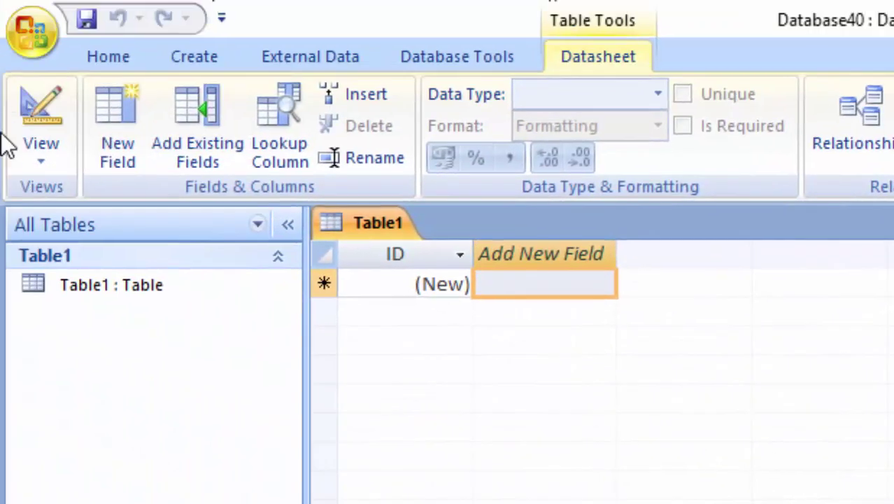
# - Close Table1 and start a new query in SQL view with the default SELECT; deleted
pyautogui.rightClick(354, 225)
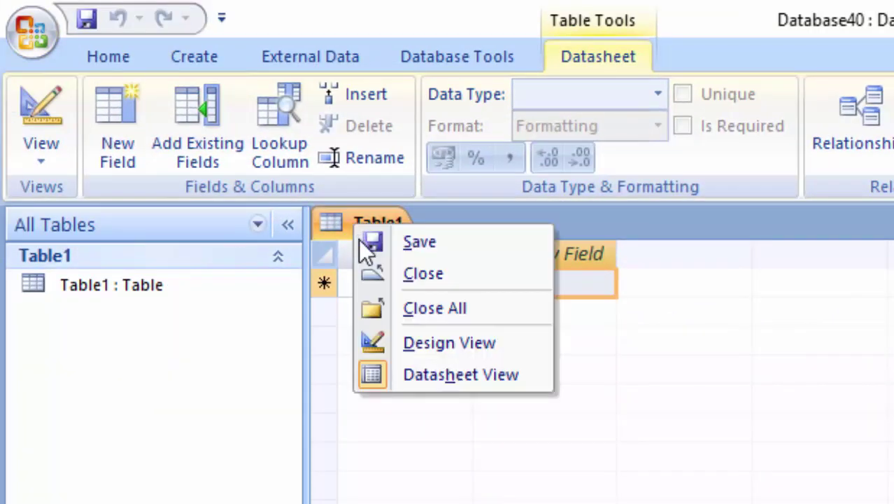
pyautogui.click(378, 276)
pyautogui.click(203, 65)
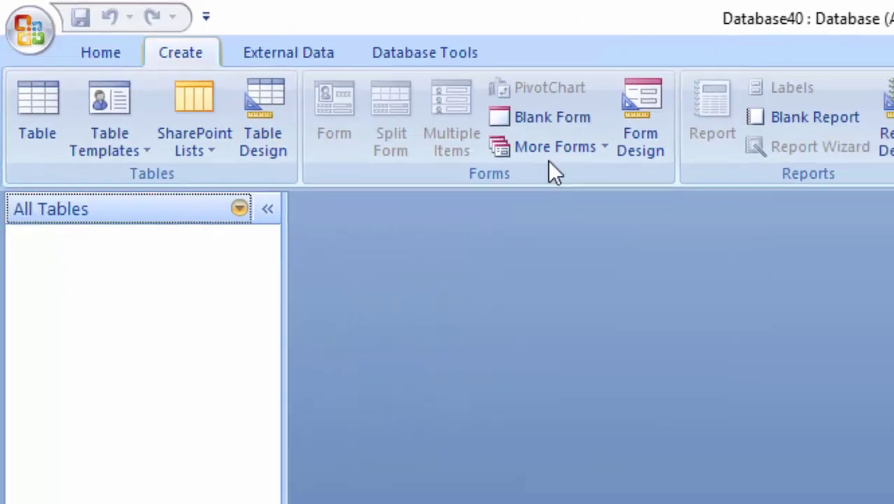
pyautogui.click(820, 73)
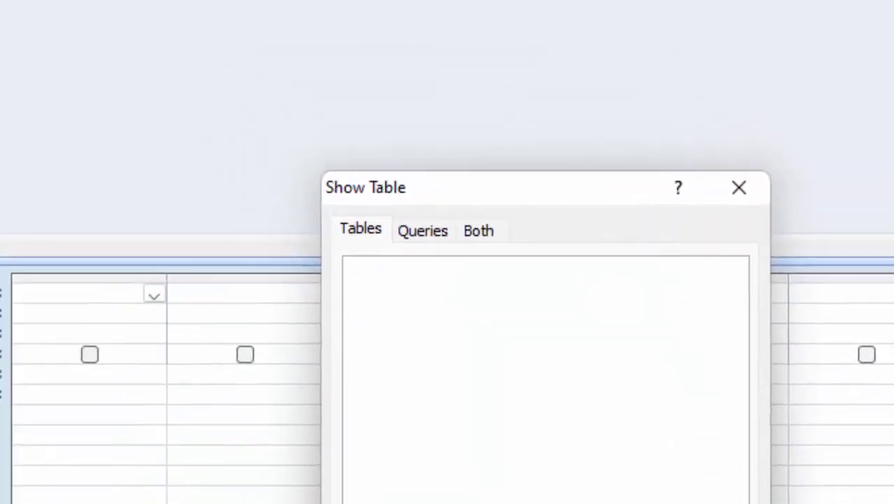
pyautogui.click(632, 488)
pyautogui.click(28, 104)
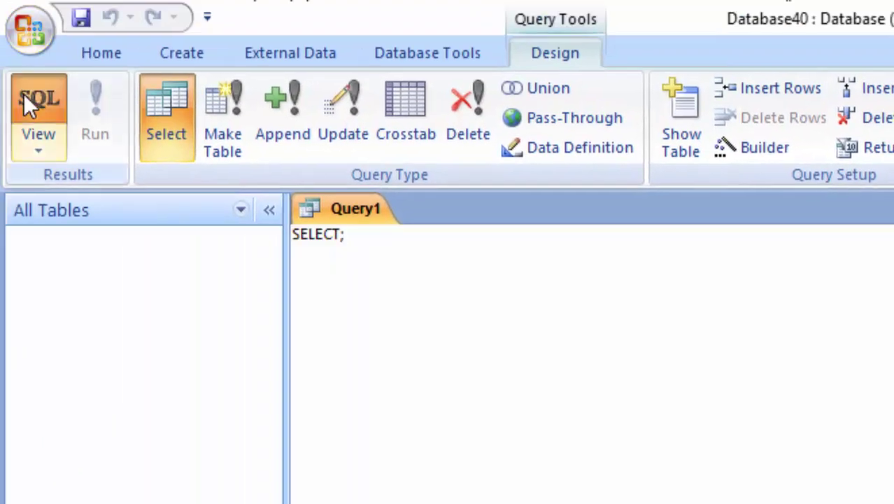
pyautogui.press('Delete')
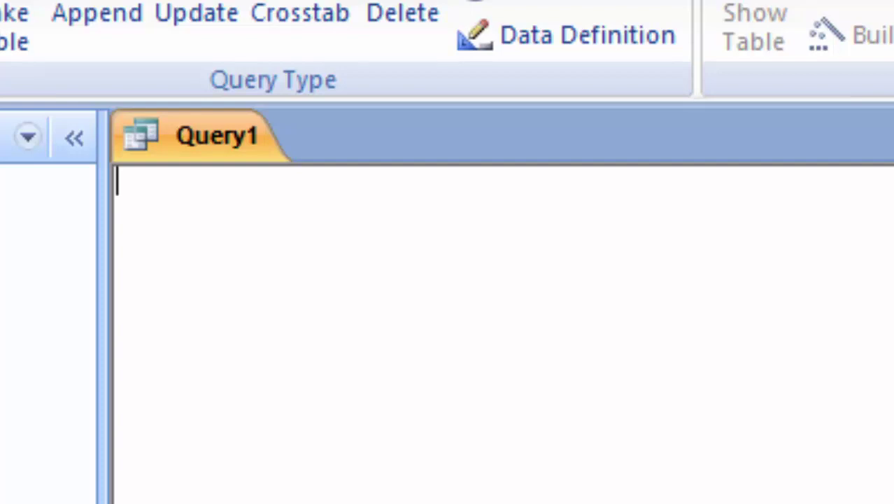
# - Begin 'Create Table StudentR(' with a first column Name_of_Student varchar(40)
pyautogui.write('Creat')
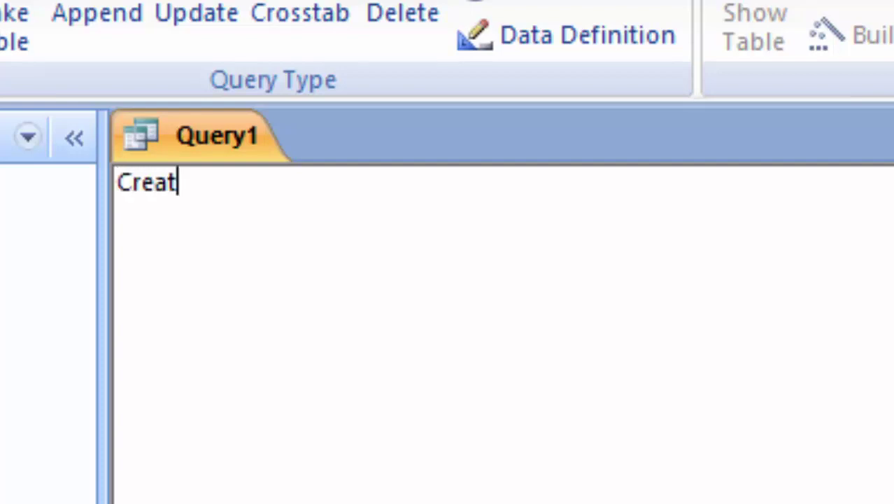
pyautogui.write('e Table')
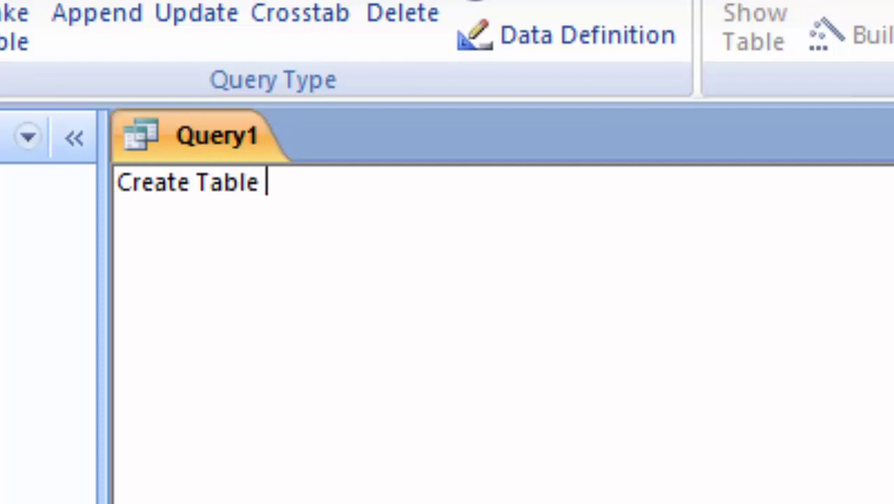
pyautogui.write(' Stu')
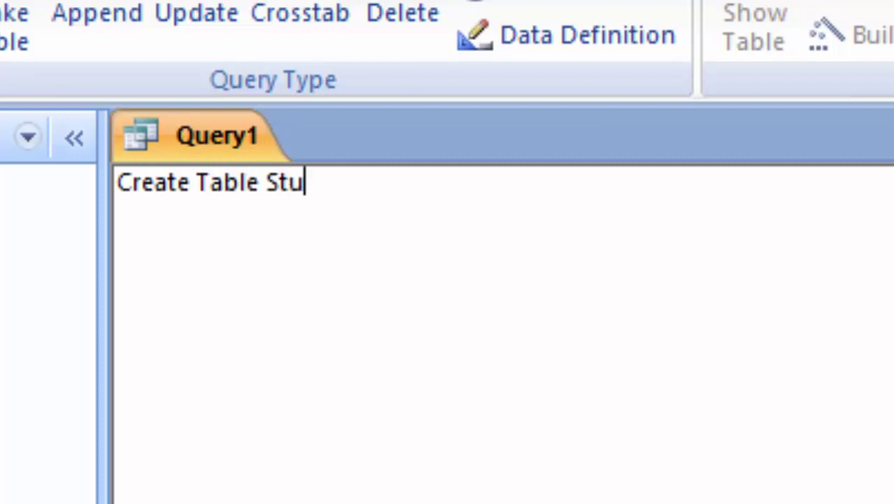
pyautogui.write('dentR')
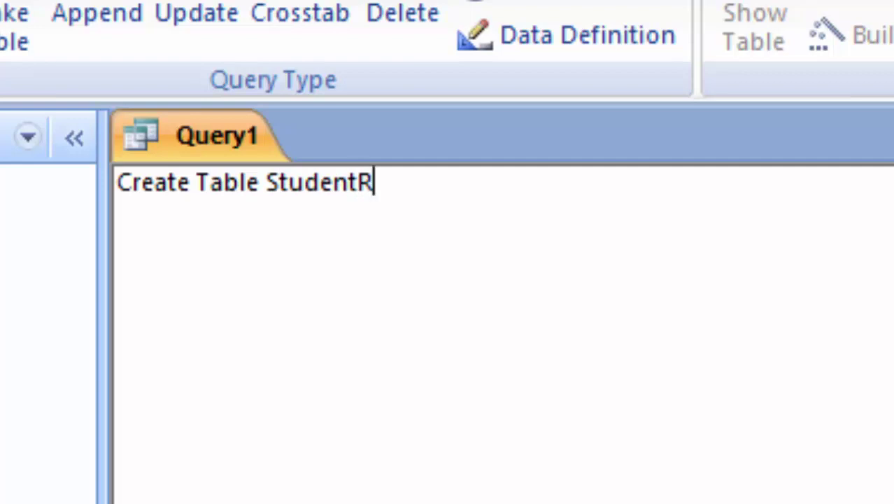
pyautogui.write('(')
pyautogui.press('Return')
pyautogui.write('Name_')
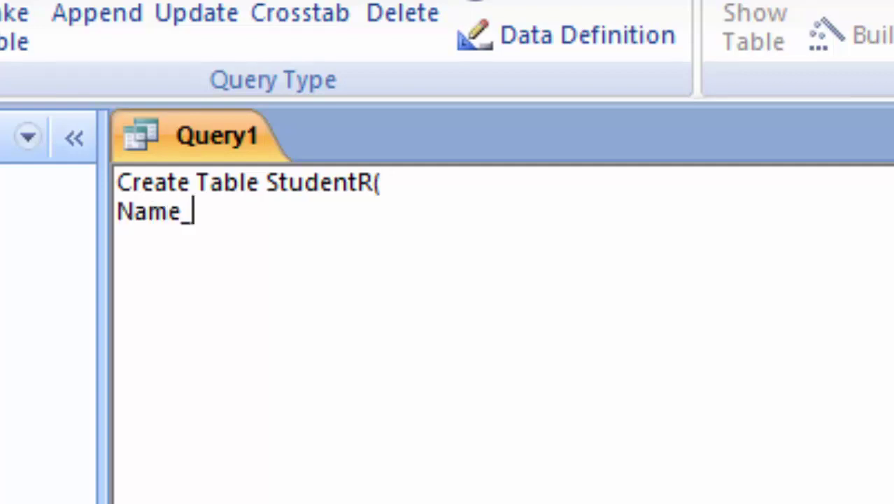
pyautogui.write('of_')
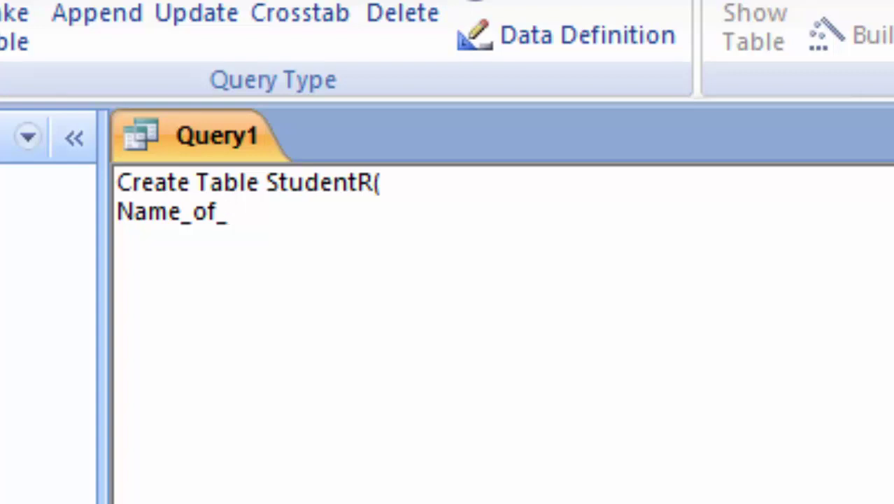
pyautogui.write('Stu')
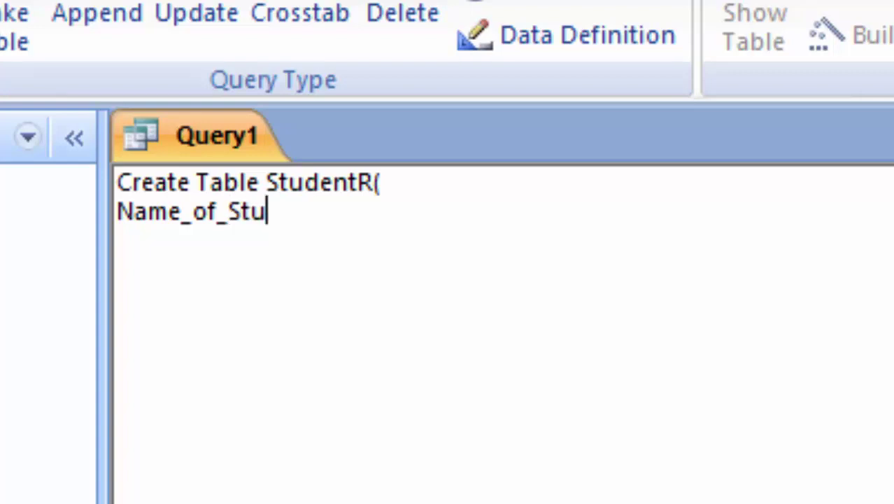
pyautogui.write('dent')
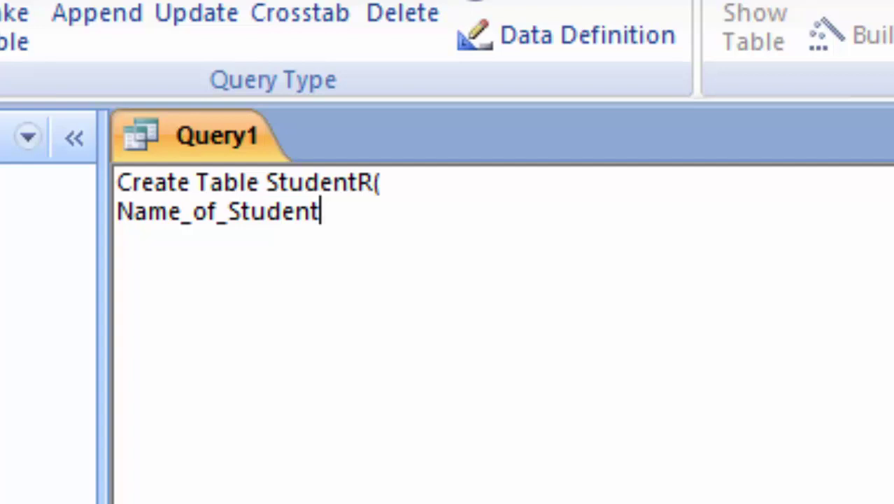
pyautogui.write(' text')
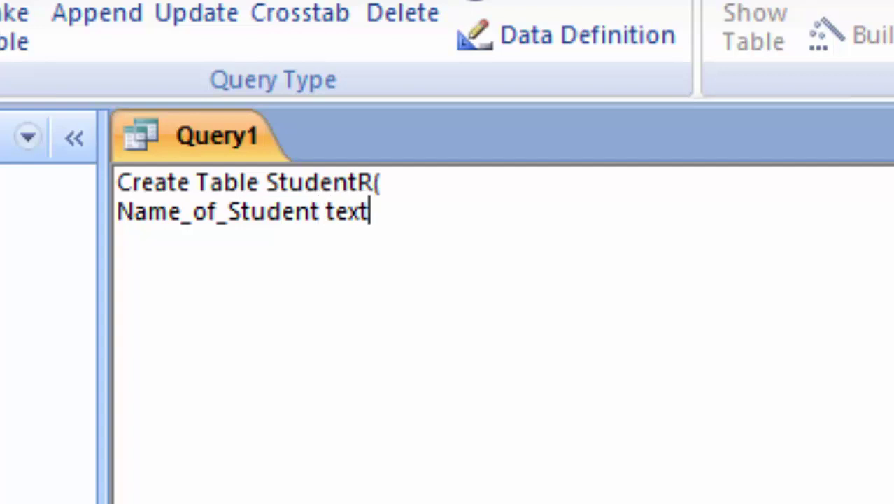
pyautogui.press('BackSpace')
pyautogui.press('BackSpace')
pyautogui.press('BackSpace')
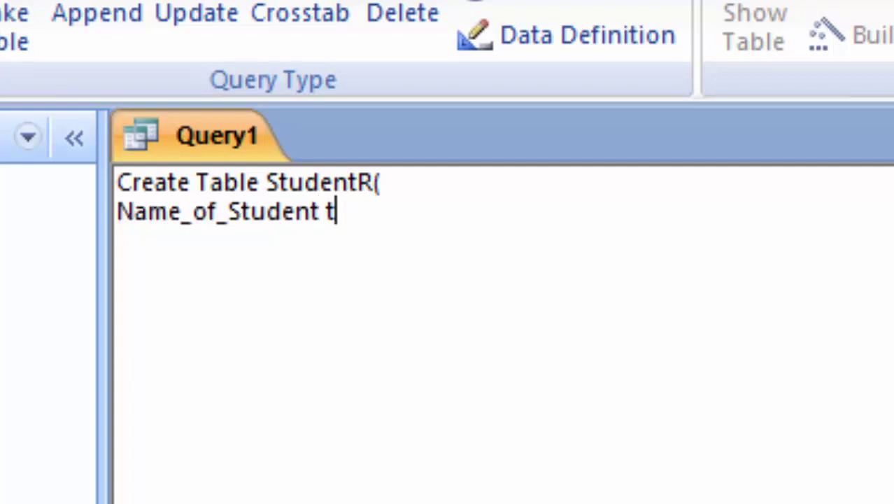
pyautogui.press('BackSpace')
pyautogui.write('var')
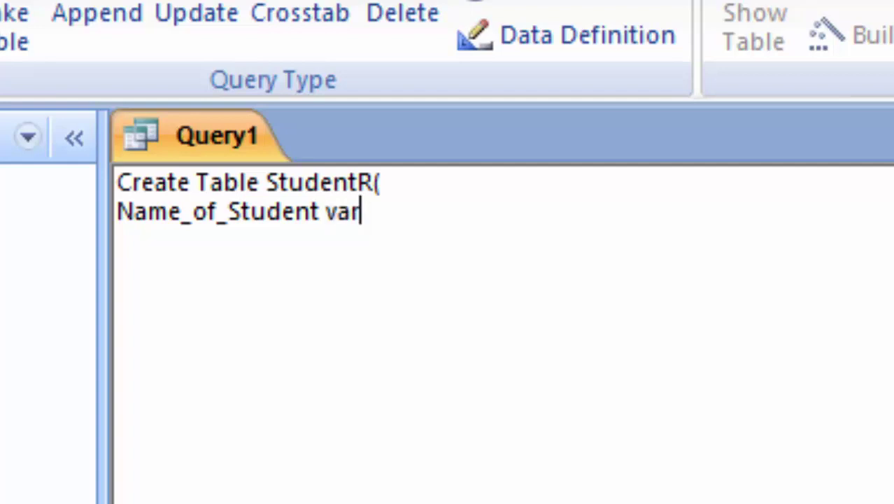
pyautogui.write('cha')
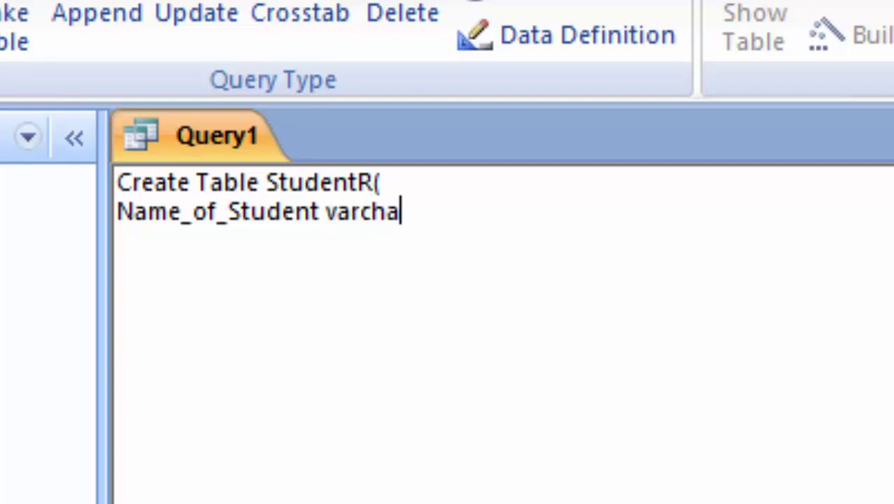
pyautogui.write('r(')
pyautogui.write('40),')
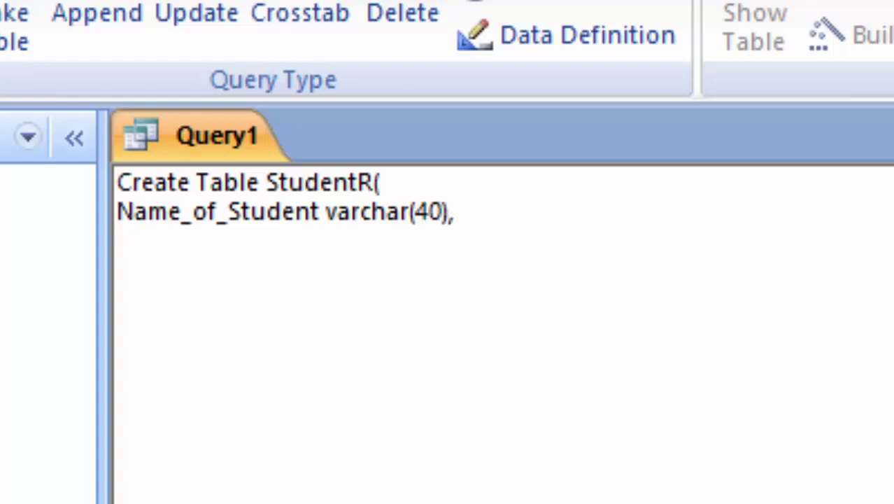
# - Add Computer, English, Bio, Chemistry and Physics number columns, then close with ')'
pyautogui.press('Return')
pyautogui.write('Comput')
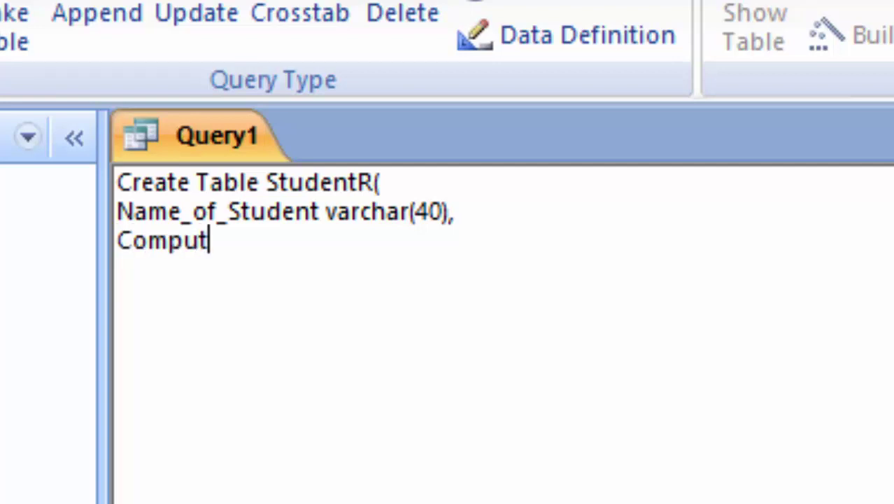
pyautogui.write('er')
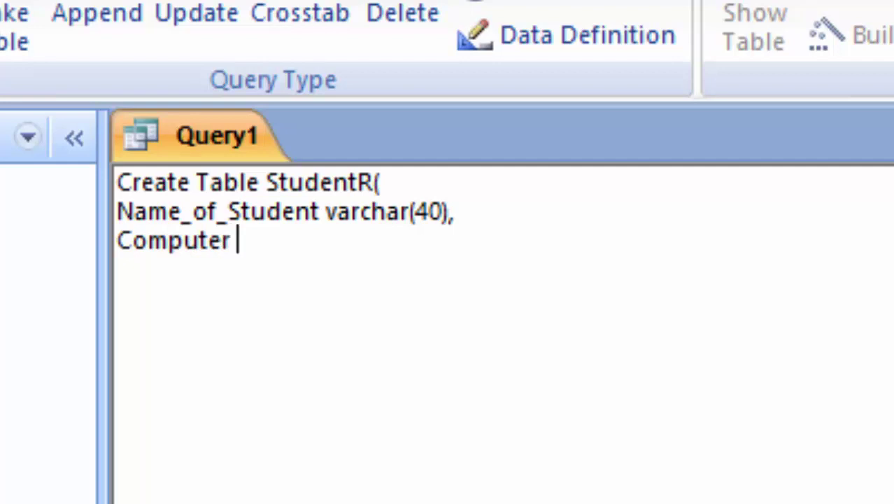
pyautogui.write(' num')
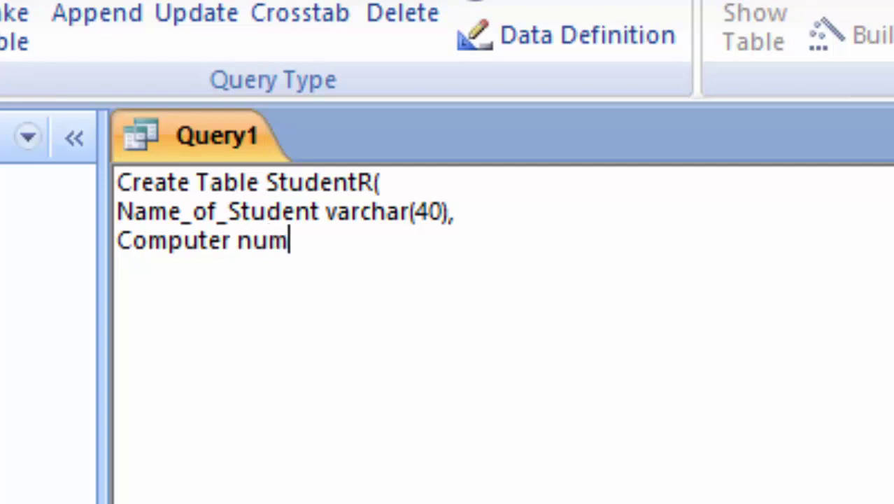
pyautogui.write('ber,')
pyautogui.press('Return')
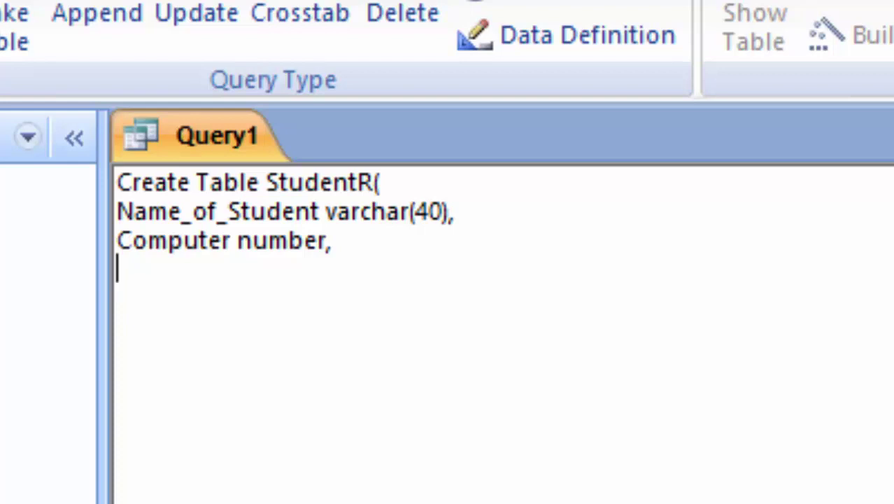
pyautogui.write('Englis')
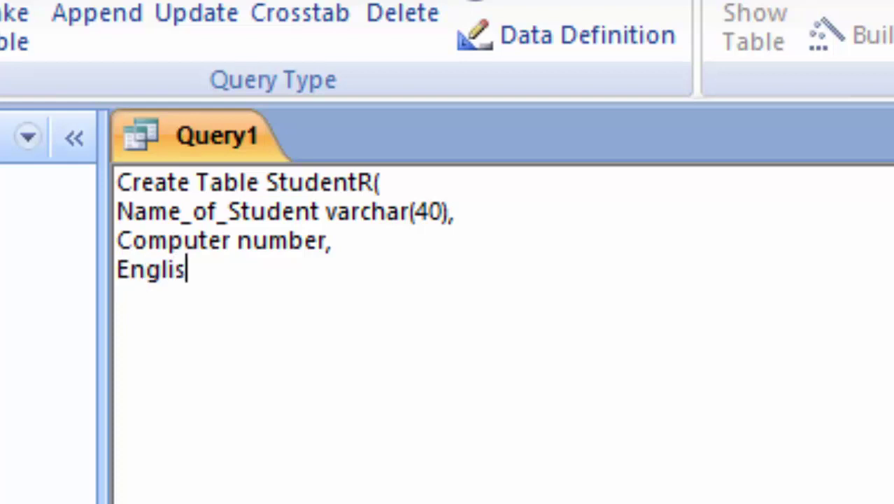
pyautogui.write('h ')
pyautogui.write('numbe')
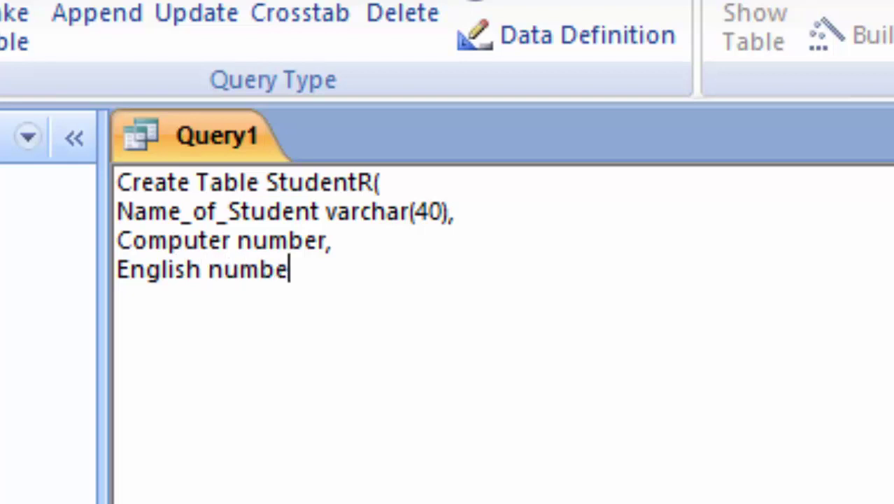
pyautogui.write('r,')
pyautogui.press('Return')
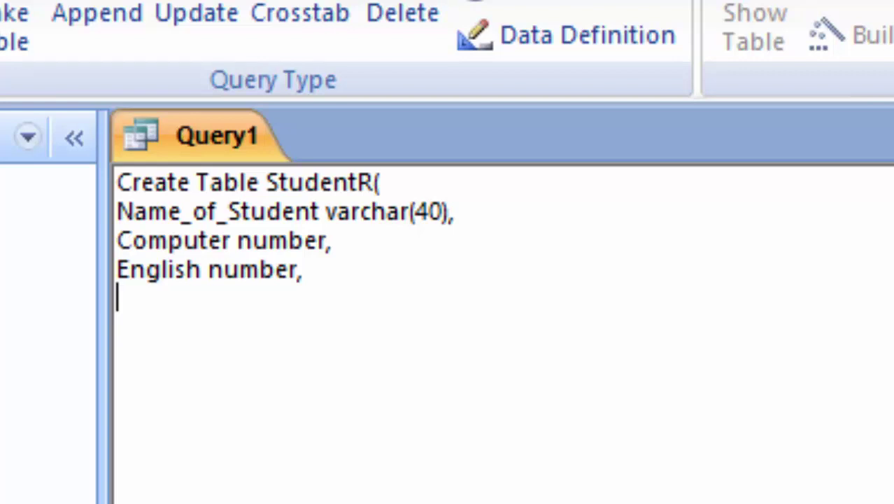
pyautogui.write('Bio ')
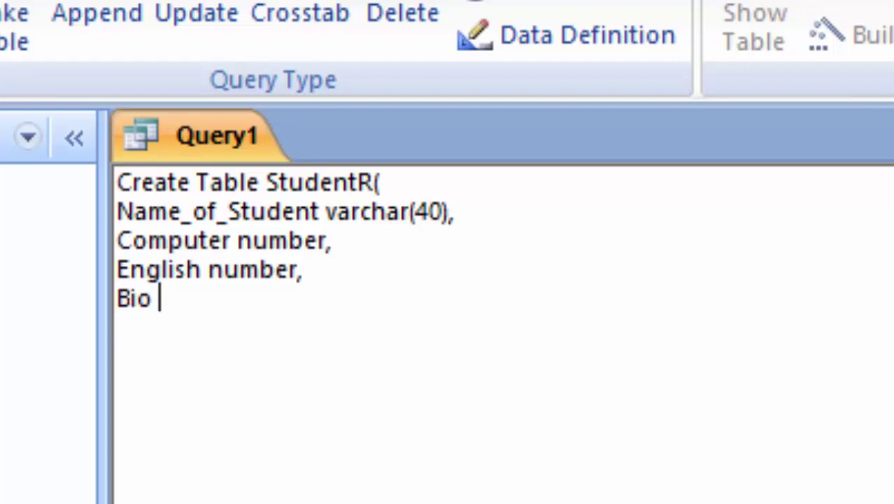
pyautogui.write('number')
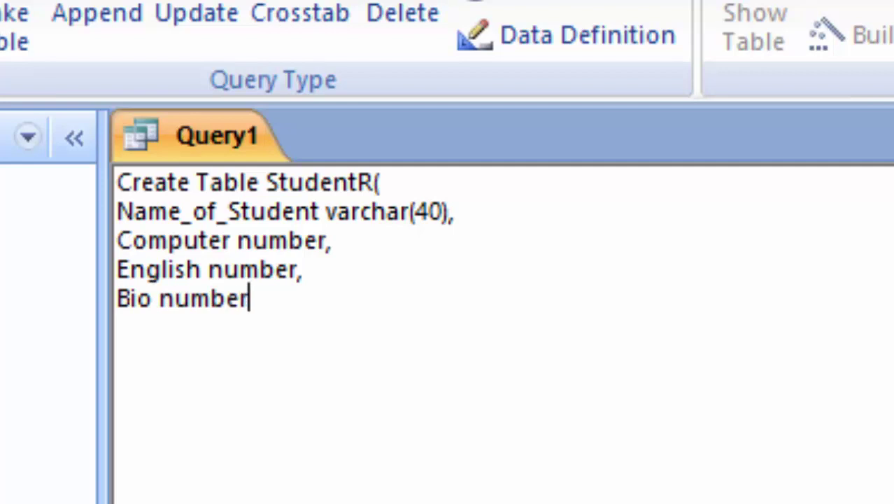
pyautogui.write(',')
pyautogui.press('Return')
pyautogui.write('Che')
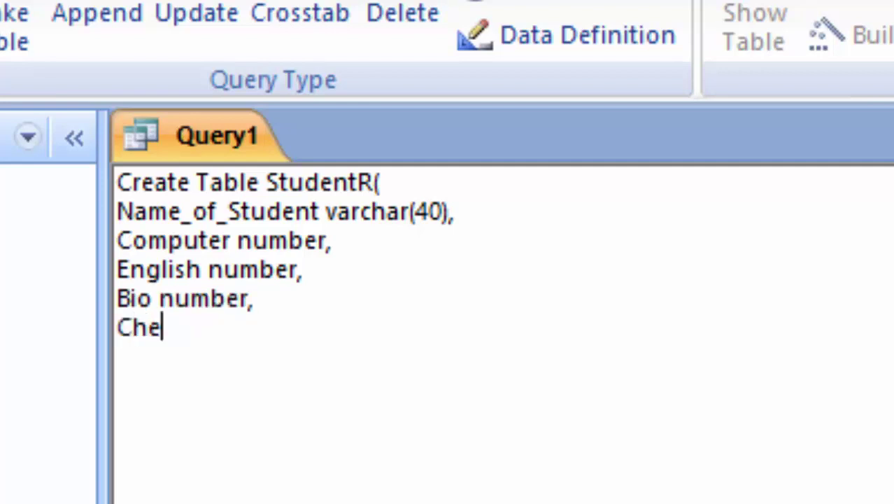
pyautogui.write('mistry ')
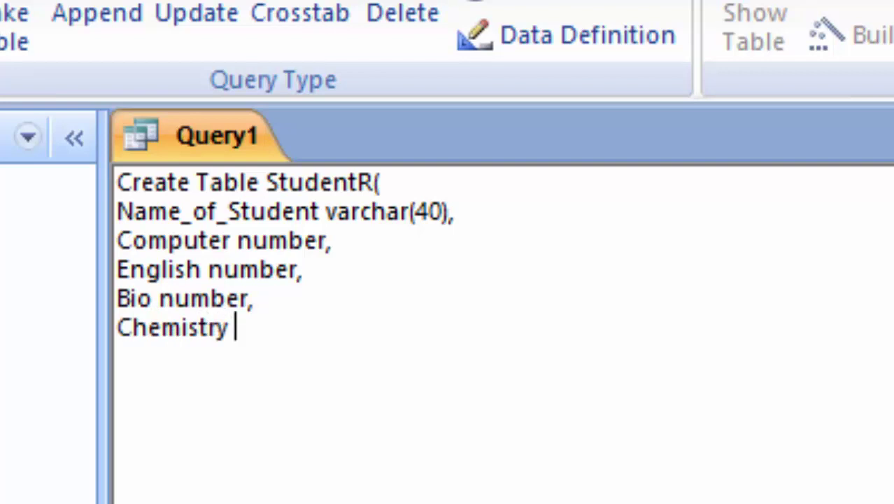
pyautogui.write('number')
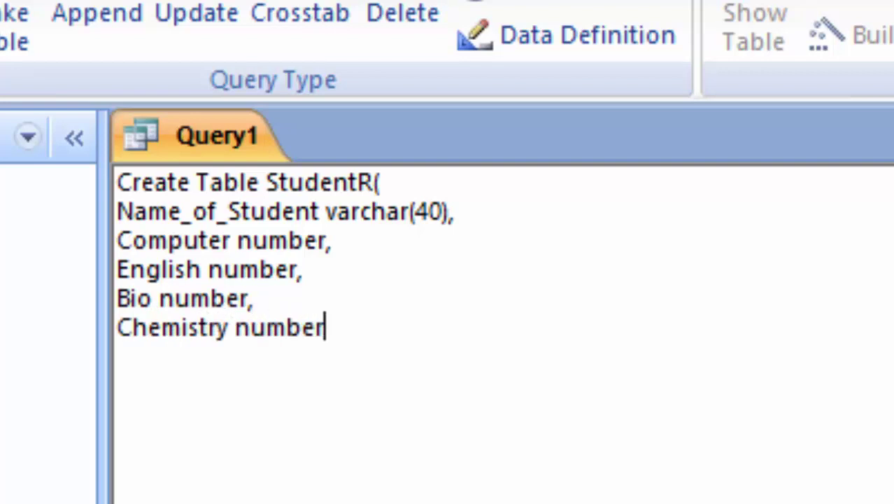
pyautogui.write(',')
pyautogui.press('Return')
pyautogui.write('Phy')
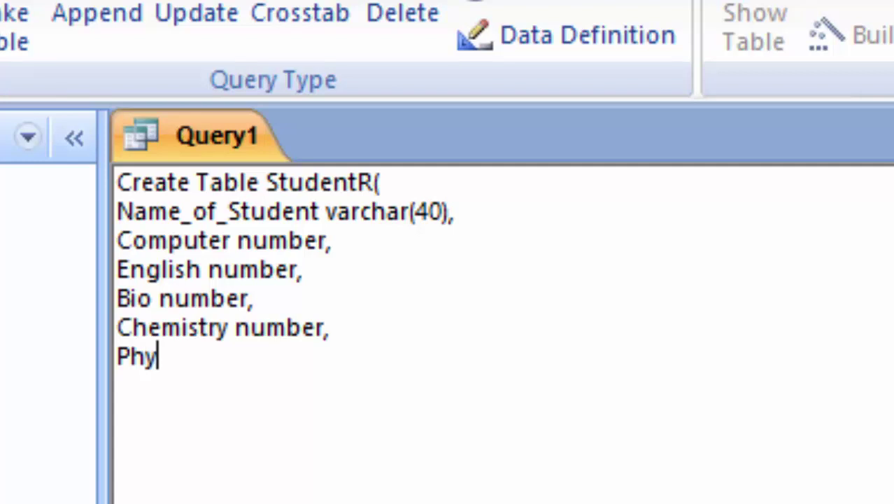
pyautogui.write('sics ')
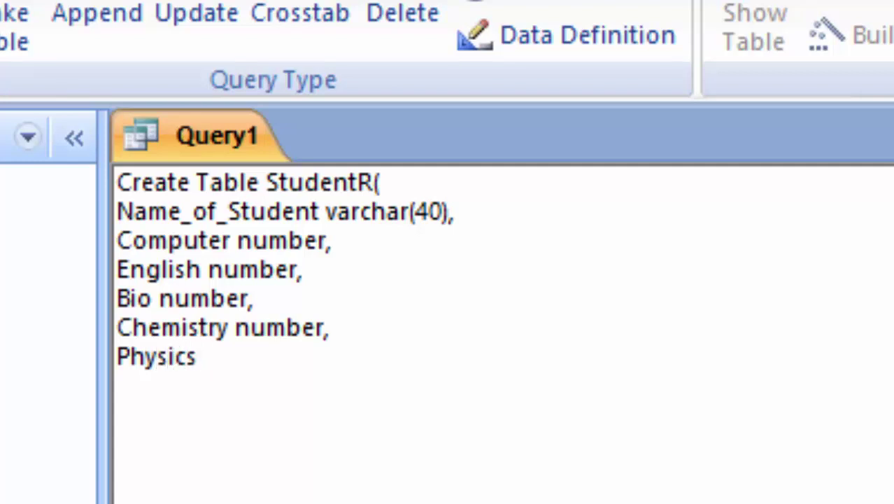
pyautogui.write('number')
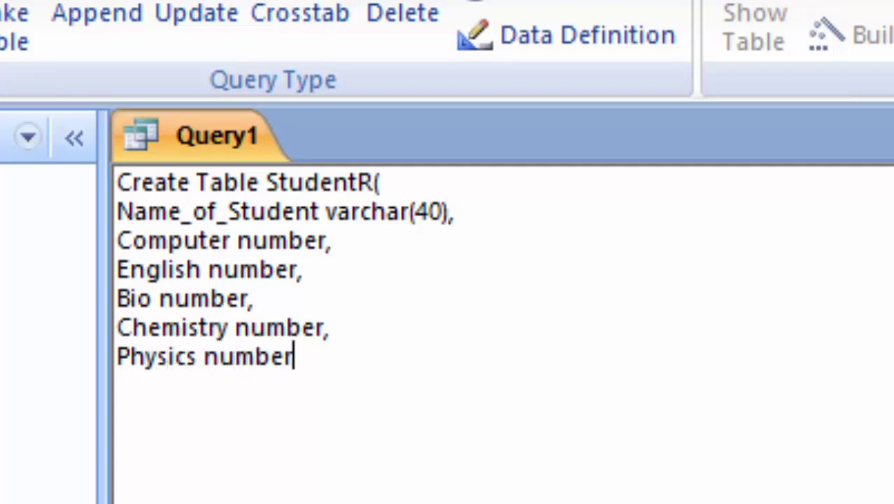
pyautogui.press('Return')
pyautogui.write(')')
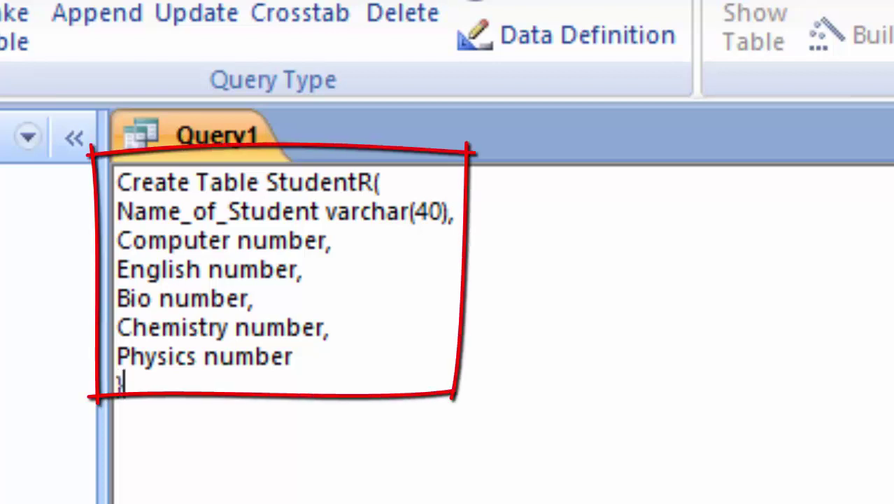
# - Retype the closing parenthesis, run the query to create StudentR, and open its datasheet
pyautogui.press('BackSpace')
pyautogui.write(')')
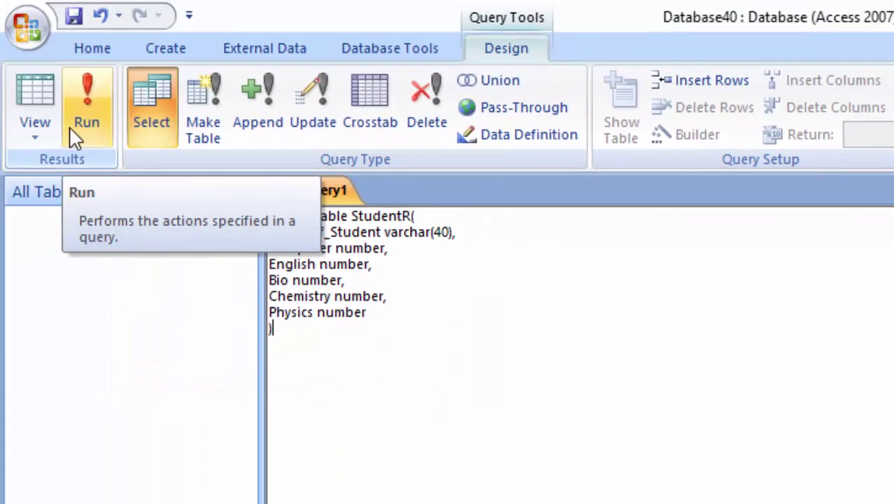
pyautogui.click(75, 138)
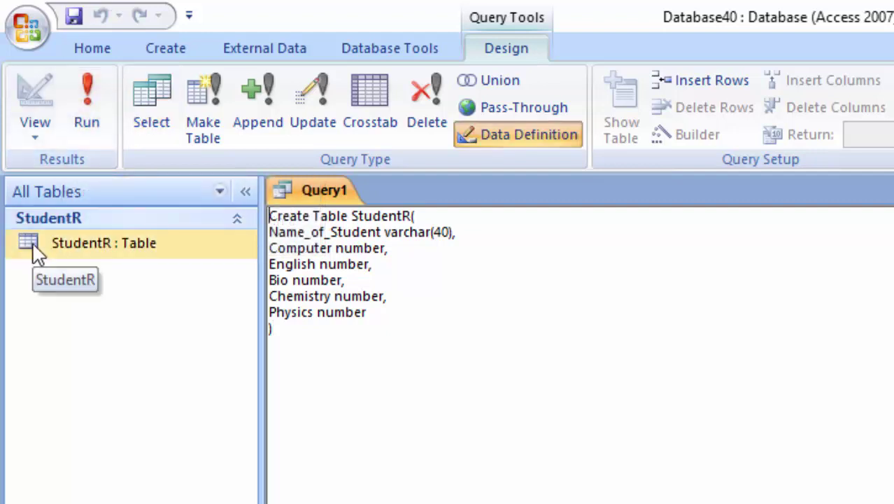
pyautogui.doubleClick(37, 255)
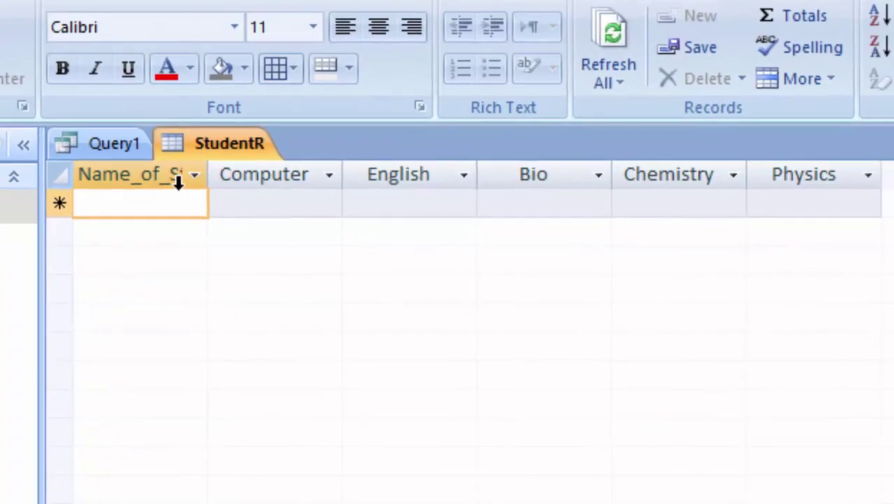
# - Widen the Name_of_Student column, then close StudentR, answering the layout-save prompt
pyautogui.moveTo(211, 181); pyautogui.dragTo(287, 260)
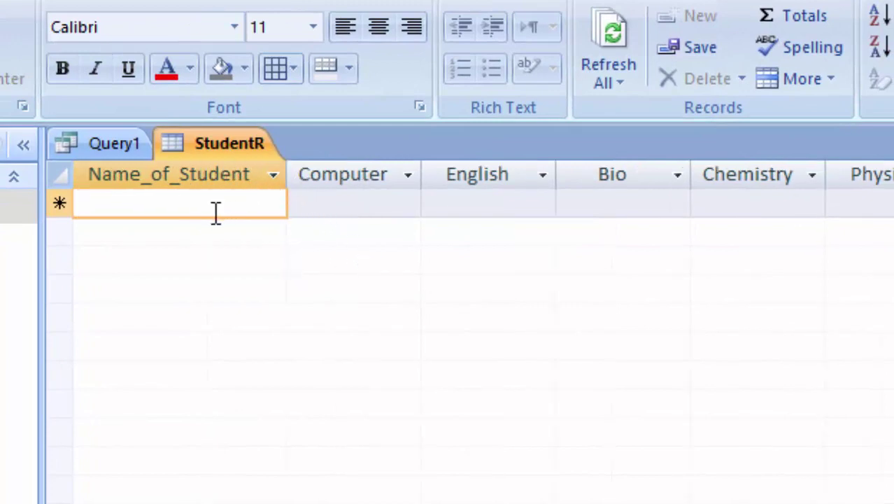
pyautogui.rightClick(205, 137)
pyautogui.click(277, 185)
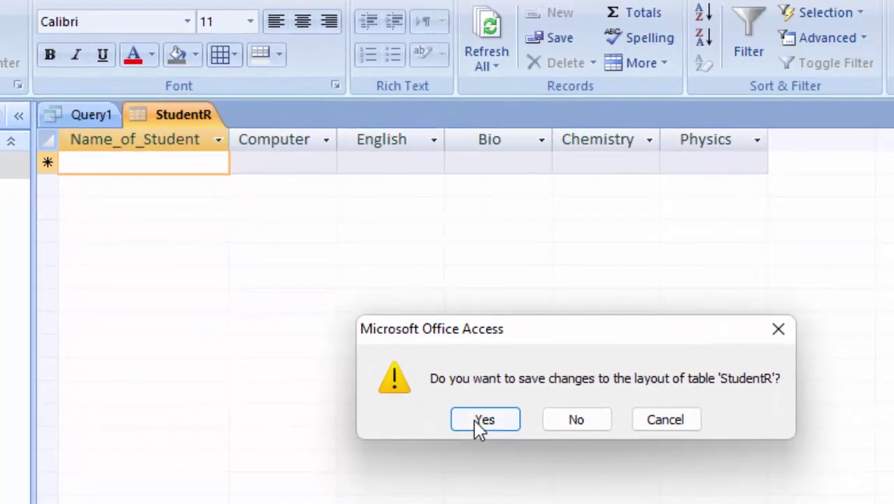
pyautogui.click(475, 420)
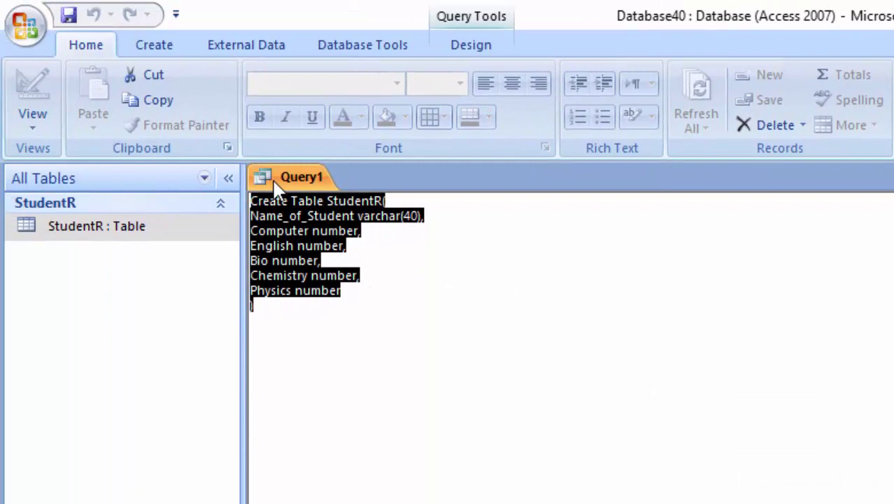
# - Save the CREATE TABLE query as StudentQ and close it
pyautogui.rightClick(278, 185)
pyautogui.click(300, 195)
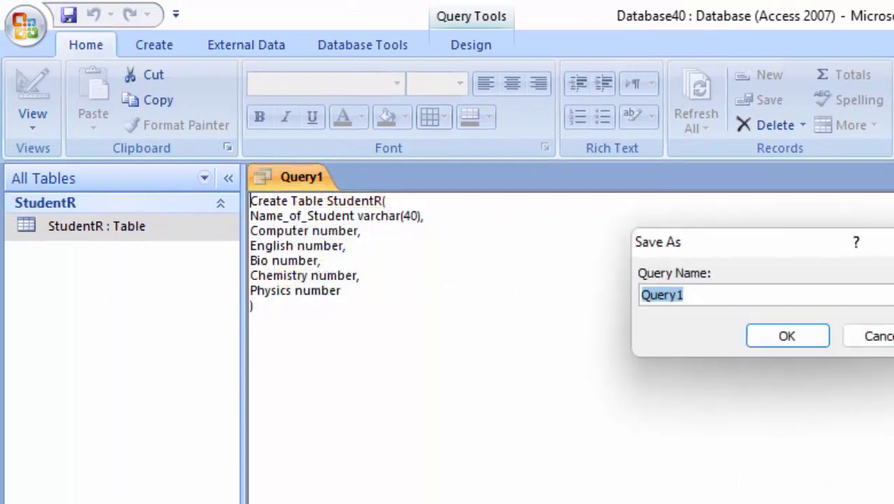
pyautogui.press('BackSpace')
pyautogui.write('Stud')
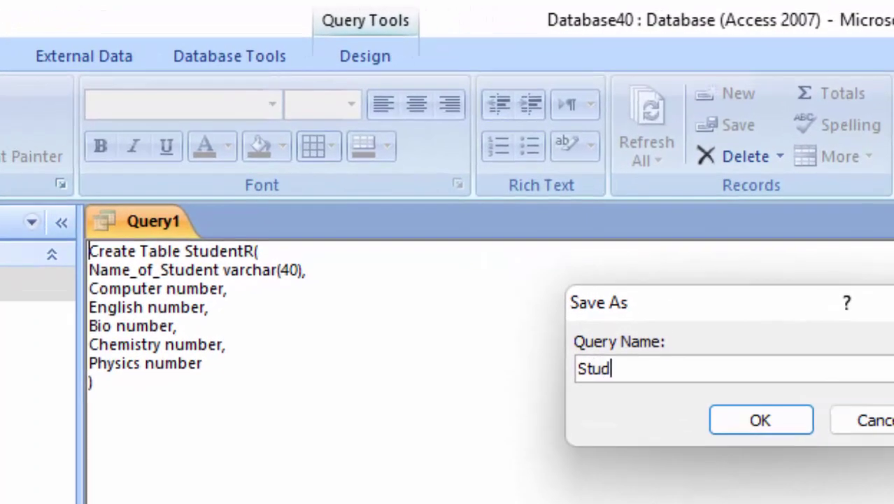
pyautogui.write('entQ')
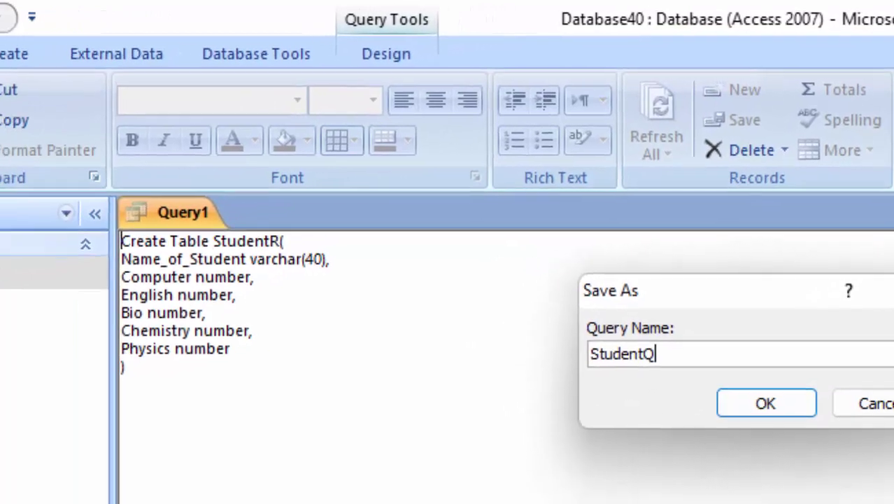
pyautogui.press('Return')
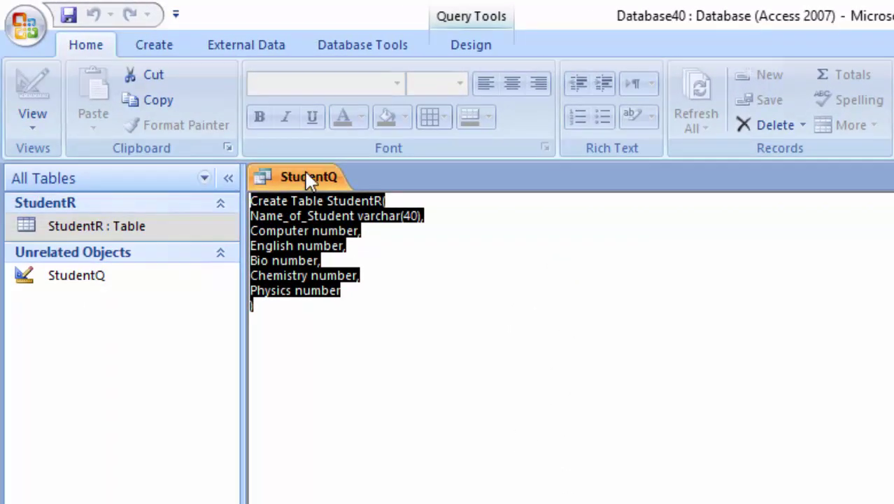
pyautogui.rightClick(308, 175)
pyautogui.click(361, 211)
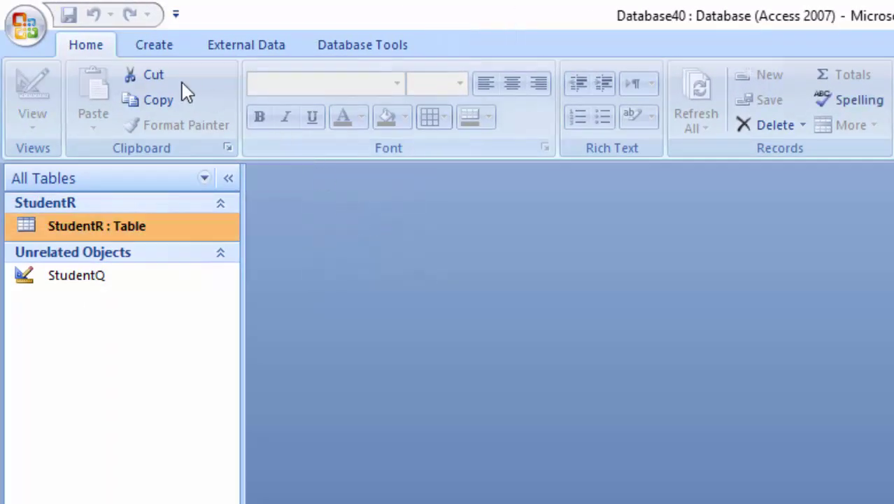
# - Start a new Query1 in SQL view with the placeholder SELECT; cleared
pyautogui.click(132, 42)
pyautogui.click(825, 104)
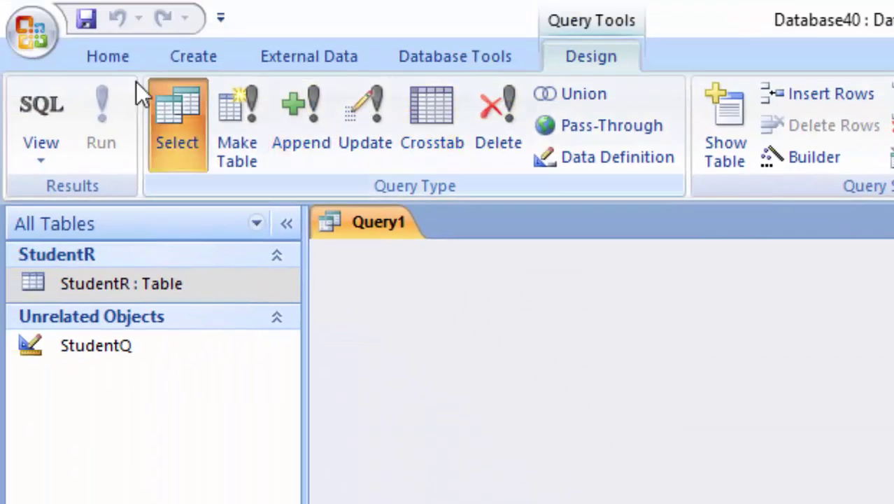
pyautogui.click(40, 111)
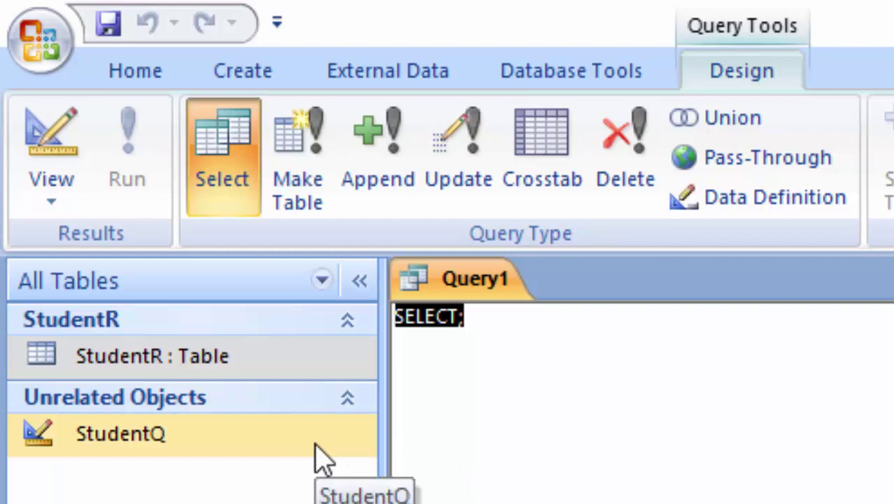
pyautogui.press('Delete')
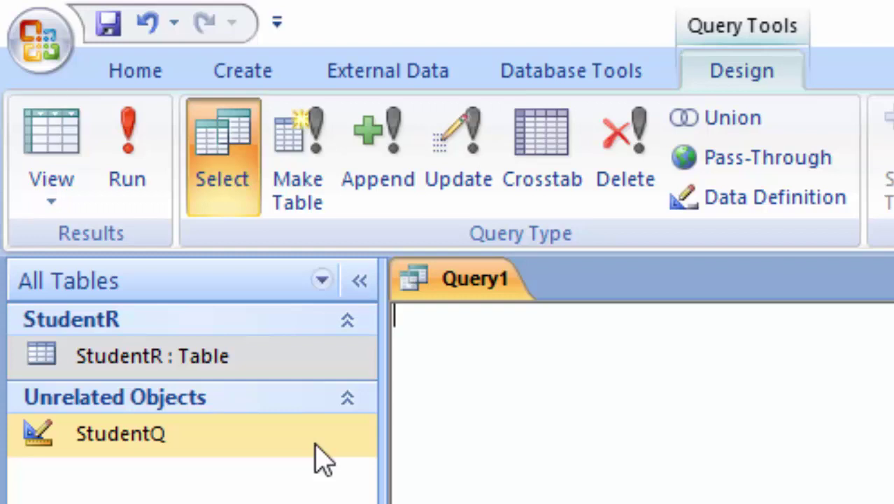
# - Open the StudentR datasheet, then return to the Query1 SQL text
pyautogui.doubleClick(305, 358)
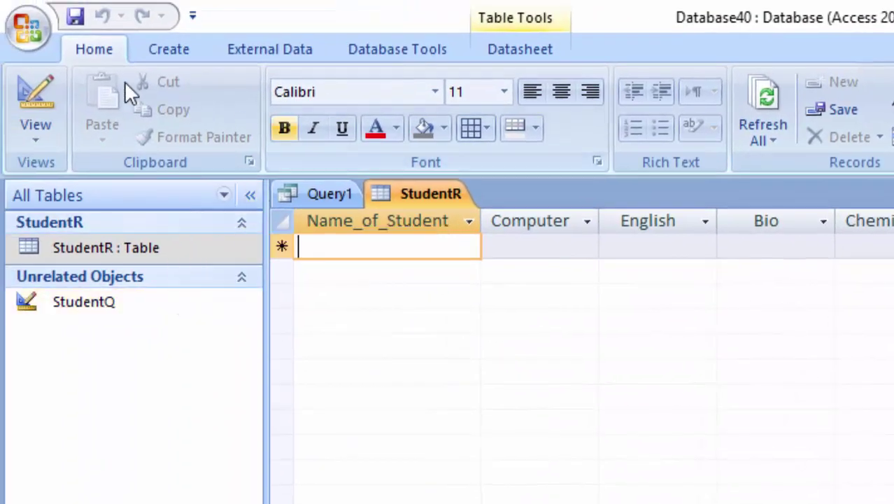
pyautogui.click(167, 60)
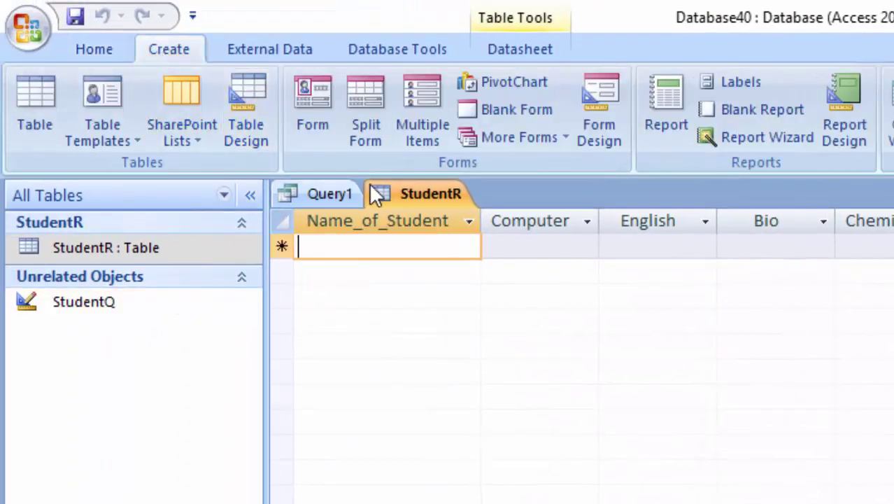
pyautogui.click(333, 193)
pyautogui.write('inser')
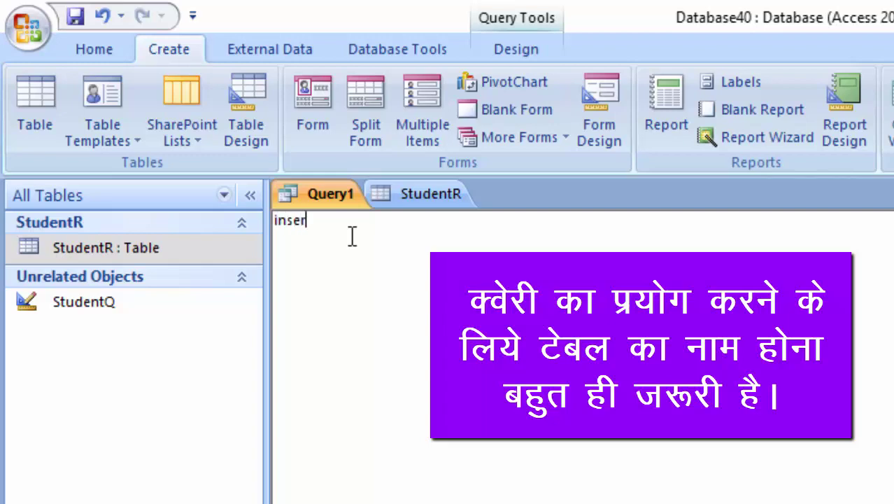
# - Write 'insert into(Name_of_Student,' after checking the StudentR table's columns
pyautogui.write('t i')
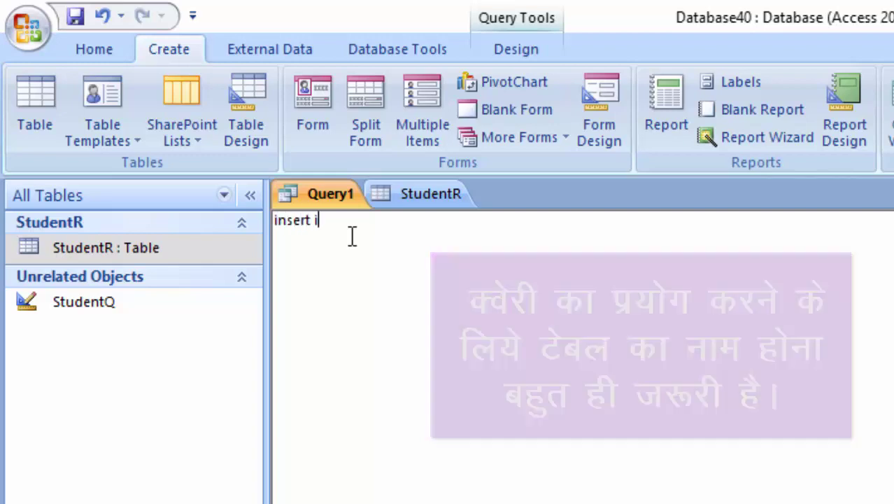
pyautogui.write('nt')
pyautogui.write('o')
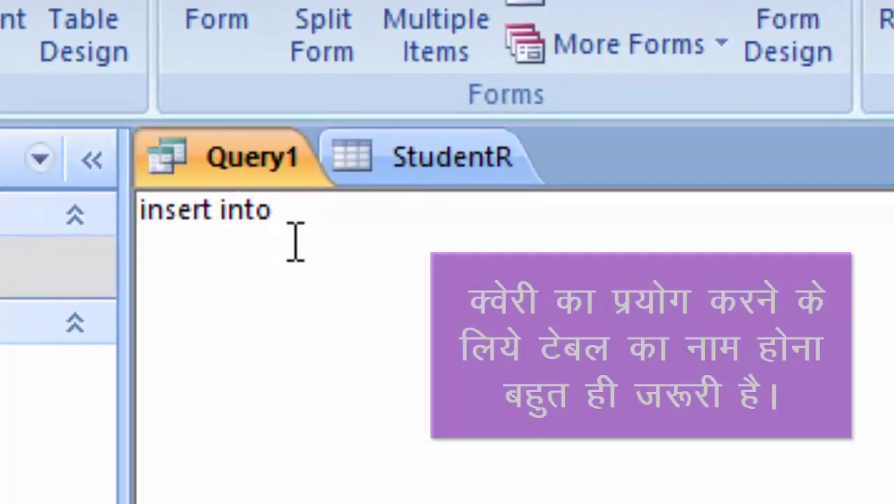
pyautogui.write('(')
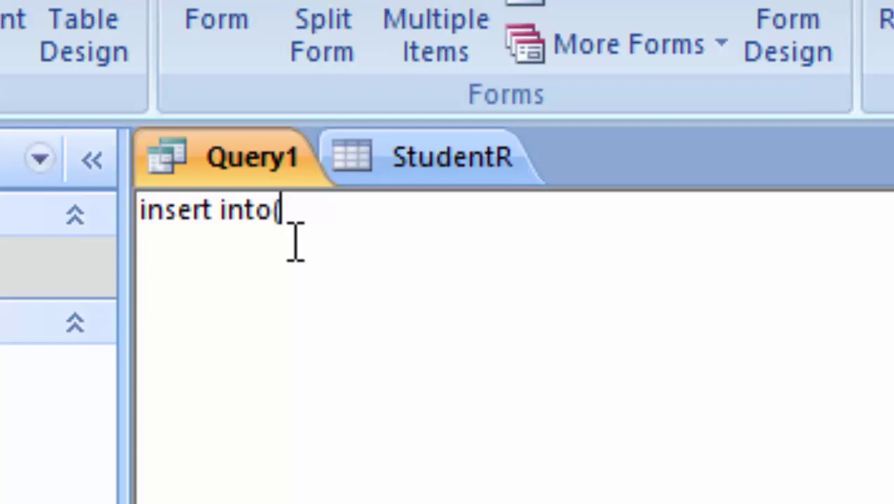
pyautogui.write('Na')
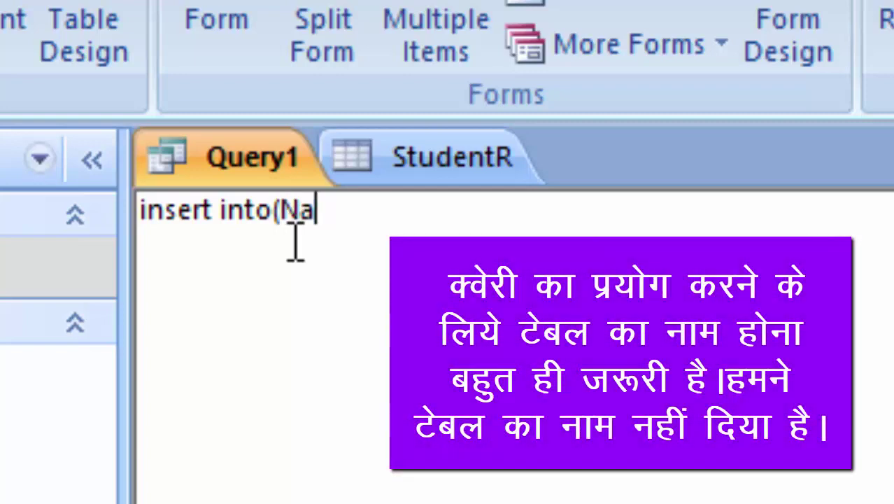
pyautogui.write('me')
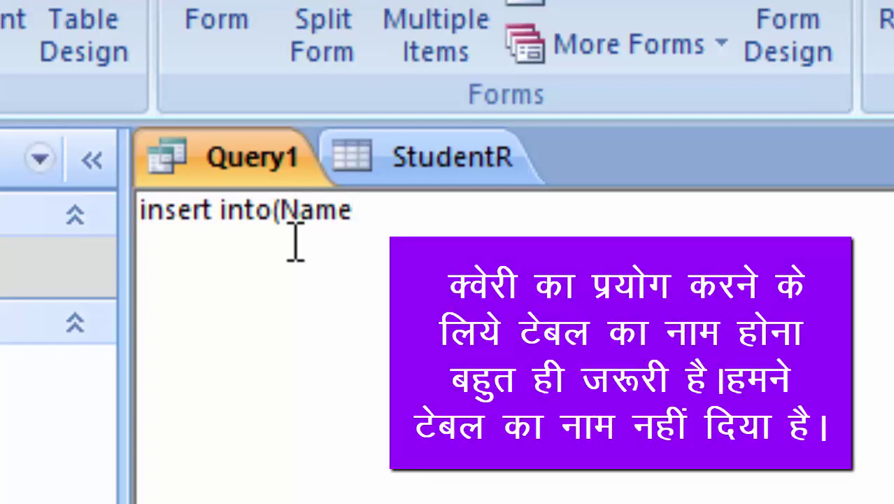
pyautogui.write('_of_')
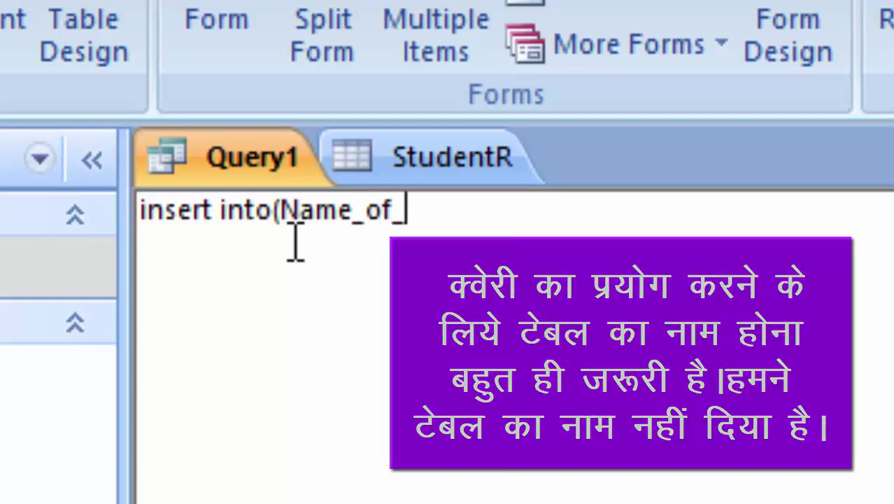
pyautogui.write('S')
pyautogui.write('t')
pyautogui.write('uden')
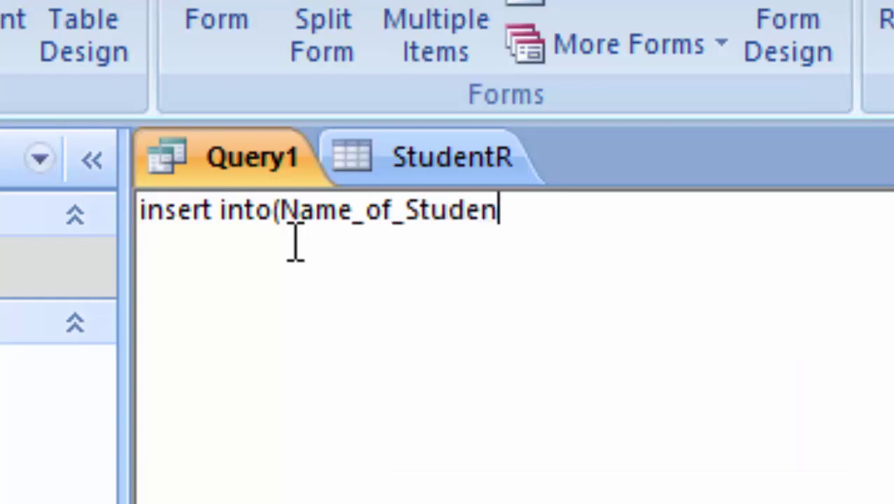
pyautogui.write('t,')
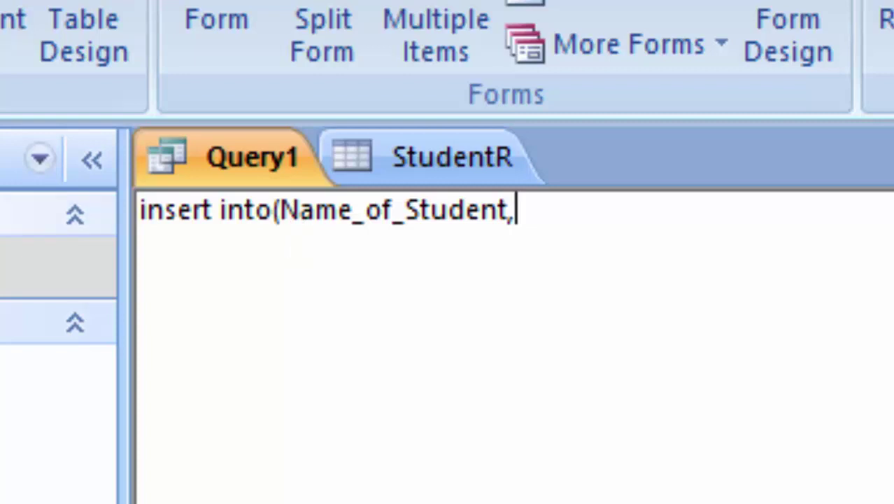
pyautogui.doubleClick(56, 266)
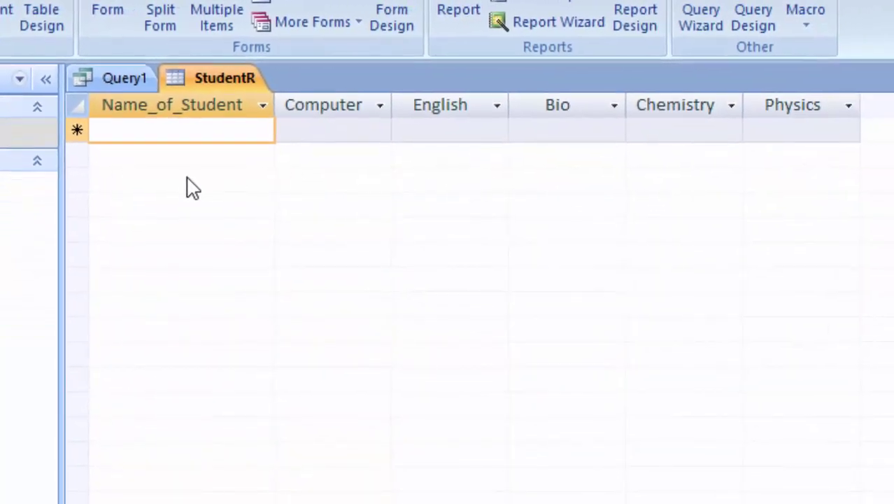
pyautogui.click(121, 84)
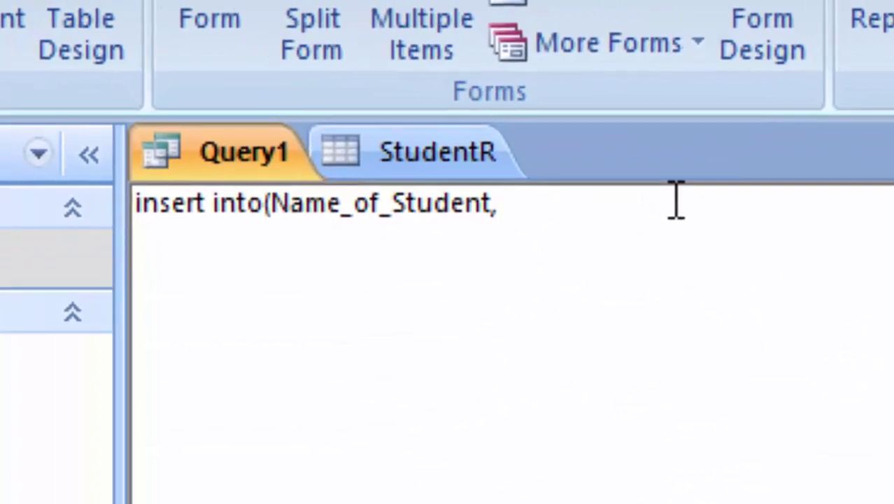
# - Extend the insert column list with Bio, Chemistry and Physics, rechecking StudentR's column names
pyautogui.write('Bi')
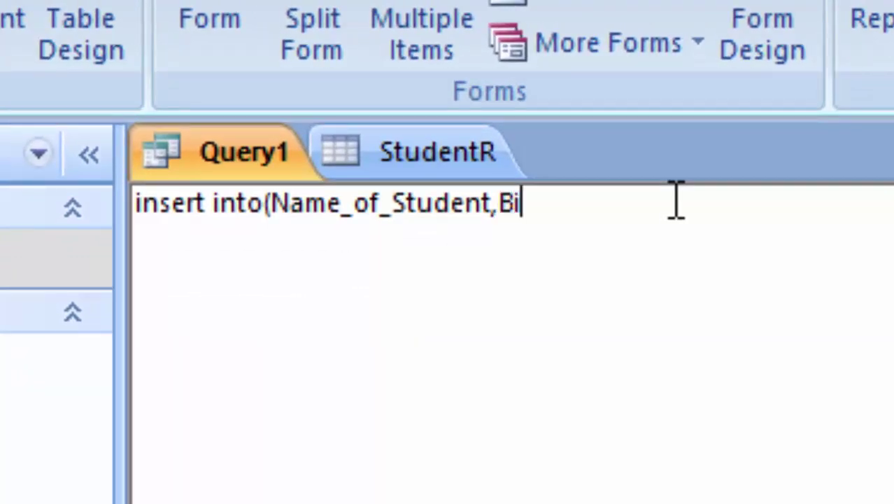
pyautogui.write('o,Che')
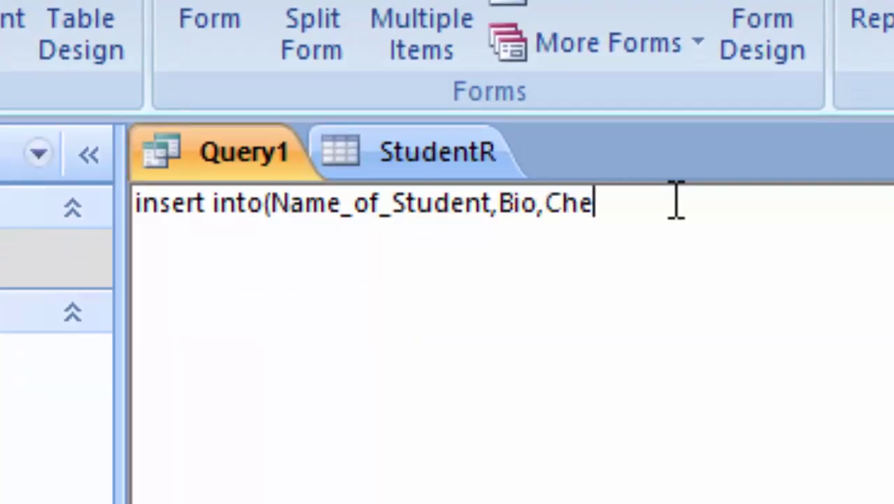
pyautogui.write('mistry')
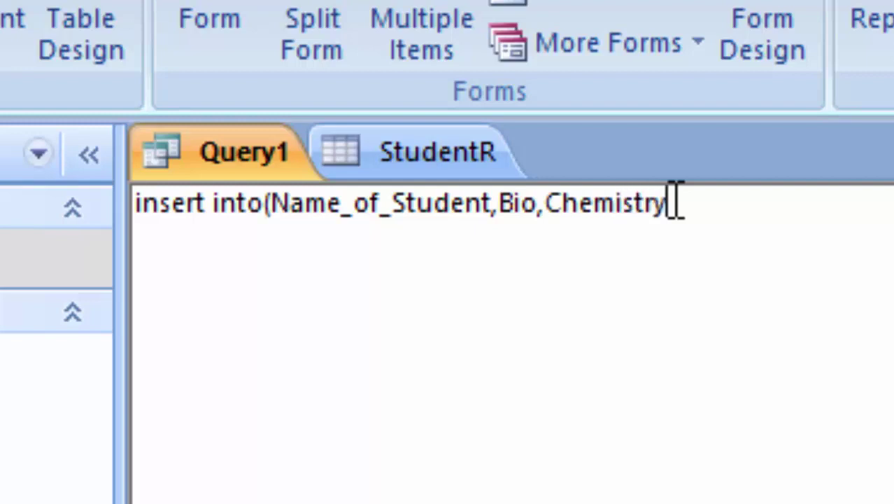
pyautogui.write(',Phu')
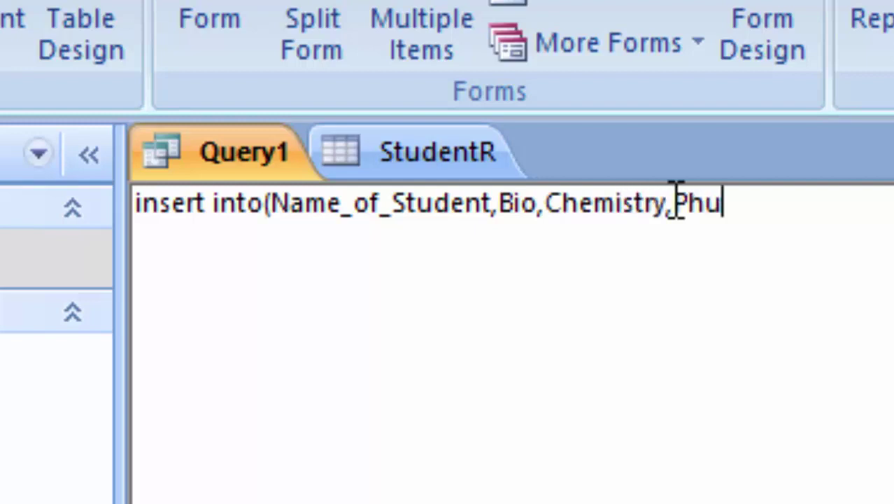
pyautogui.press('BackSpace')
pyautogui.write('ysics')
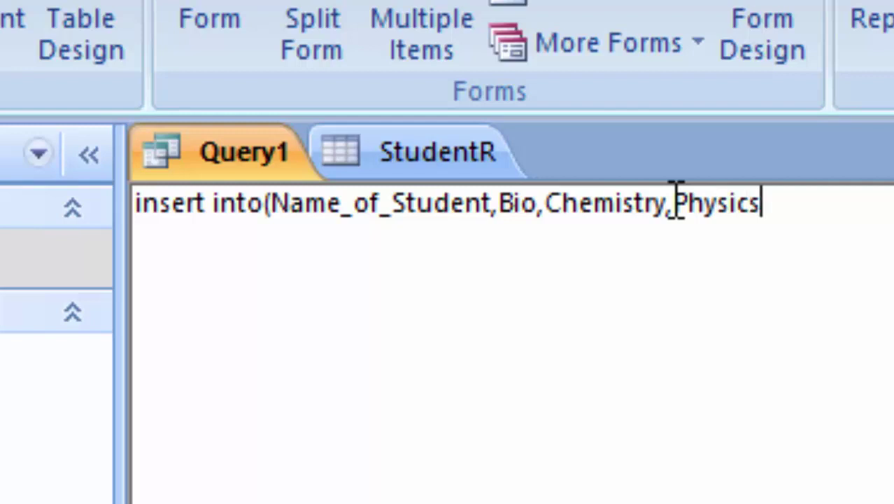
pyautogui.click(260, 171)
pyautogui.click(443, 157)
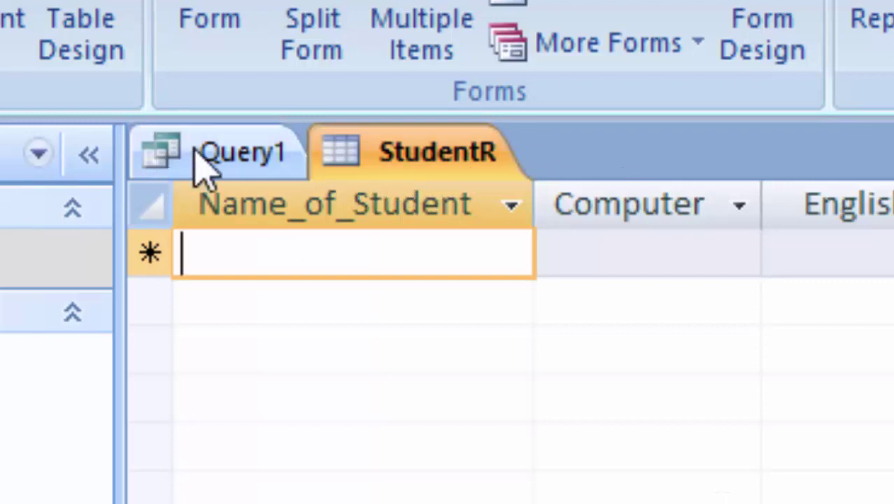
pyautogui.click(254, 167)
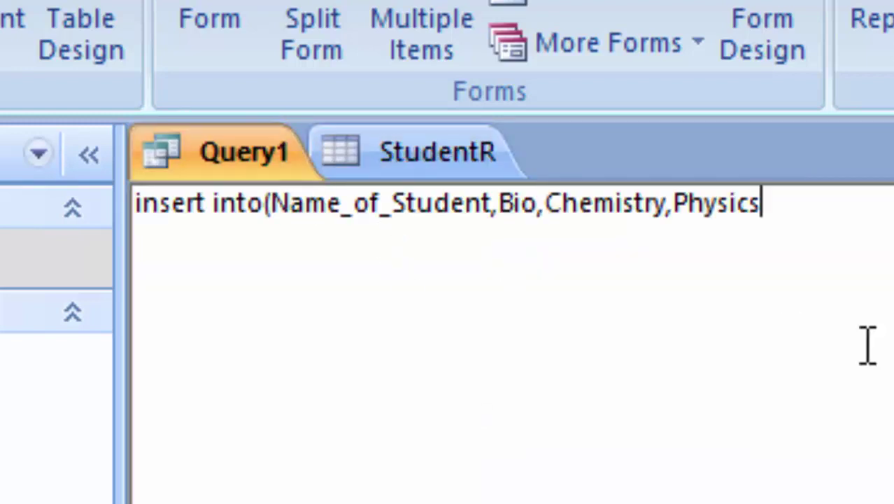
# - Delete the misordered column names and check the StudentR table's column order
pyautogui.press('BackSpace')
pyautogui.press('BackSpace')
pyautogui.press('BackSpace')
pyautogui.press('BackSpace')
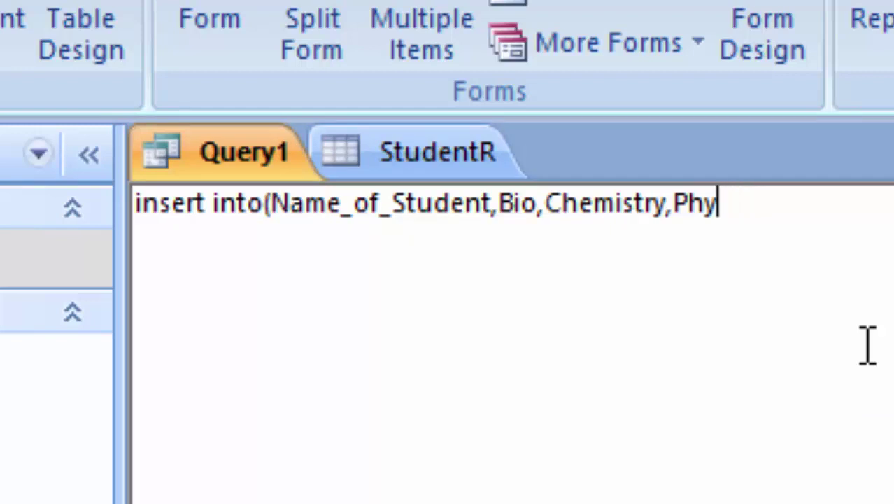
pyautogui.press('BackSpace')
pyautogui.press('BackSpace')
pyautogui.press('BackSpace')
pyautogui.press('BackSpace')
pyautogui.press('BackSpace')
pyautogui.press('BackSpace')
pyautogui.press('BackSpace')
pyautogui.press('BackSpace')
pyautogui.press('BackSpace')
pyautogui.press('BackSpace')
pyautogui.press('BackSpace')
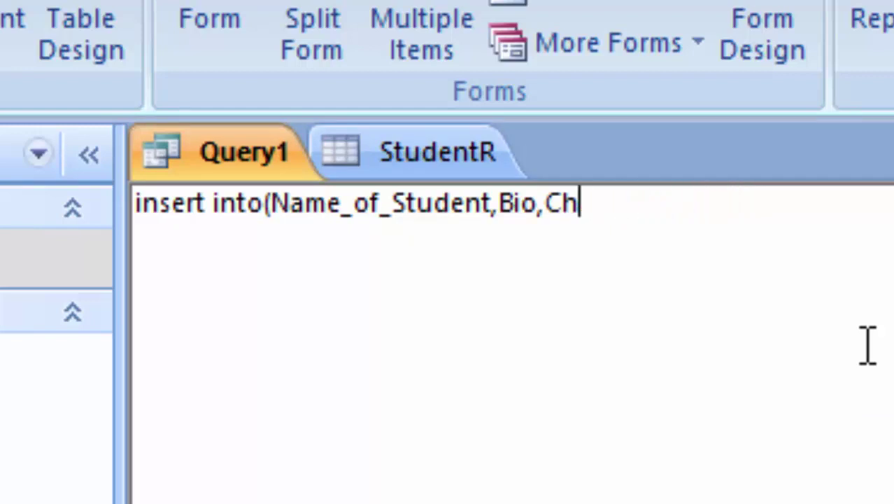
pyautogui.press('BackSpace')
pyautogui.press('BackSpace')
pyautogui.press('BackSpace')
pyautogui.press('BackSpace')
pyautogui.press('BackSpace')
pyautogui.press('BackSpace')
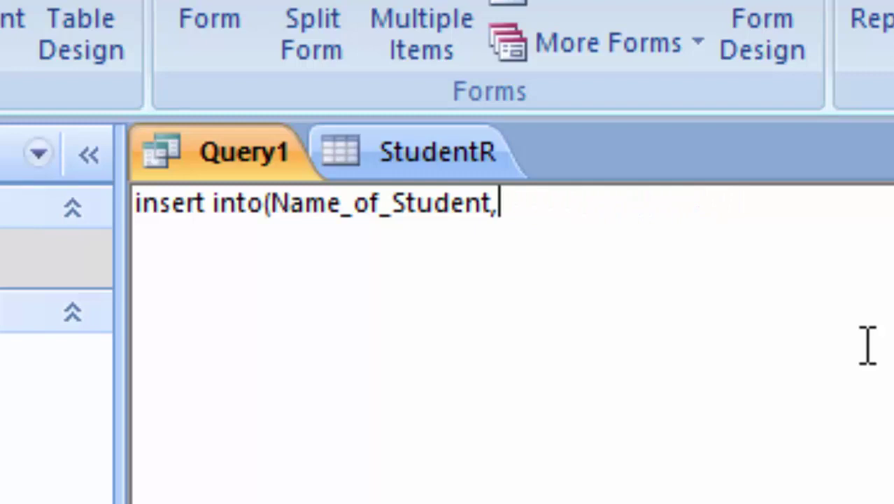
pyautogui.click(28, 257)
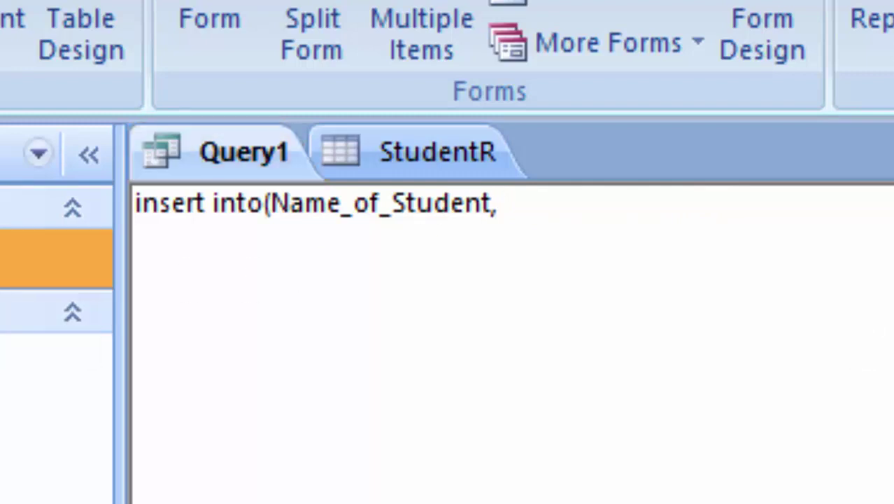
pyautogui.click(483, 159)
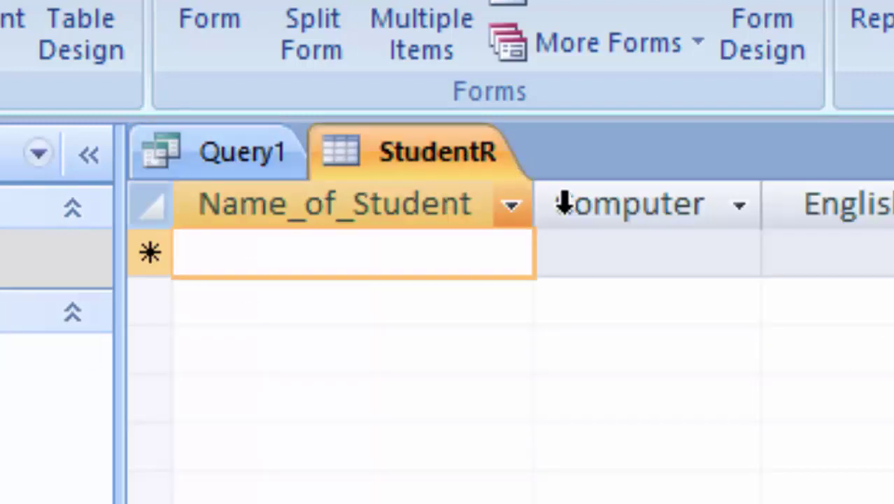
pyautogui.click(296, 171)
# - Finish the column list and add values (a student's name, 55, 67, 67, 45, 78) into StudentR
pyautogui.write('C')
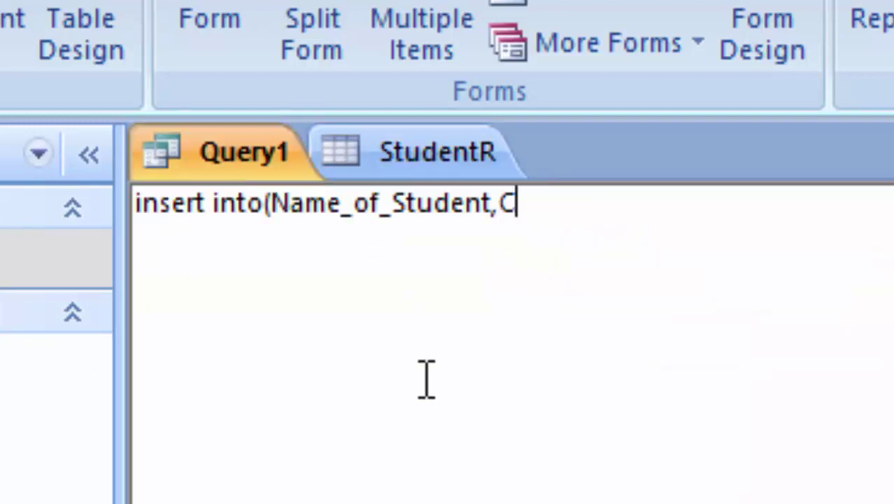
pyautogui.write('omputer')
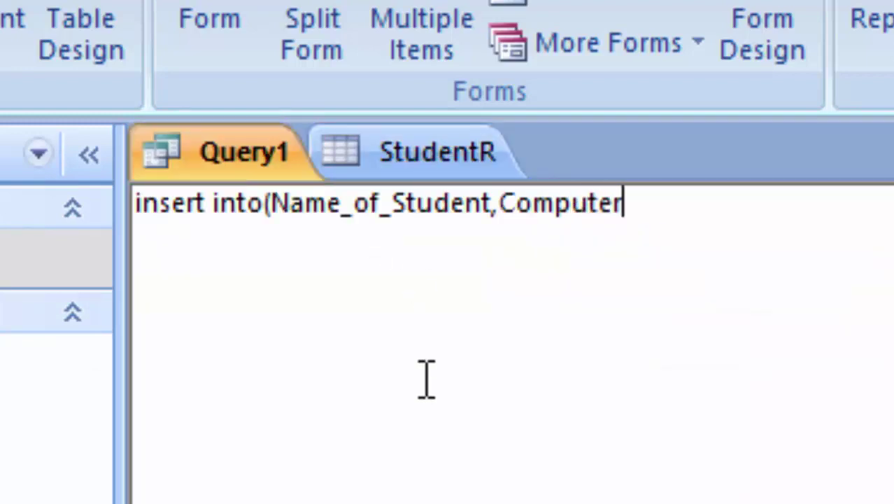
pyautogui.write(',Engl')
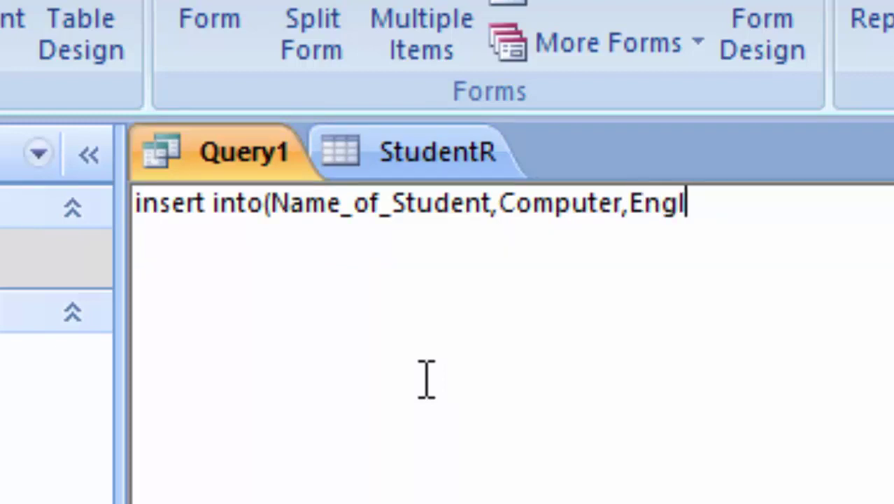
pyautogui.write('ish,')
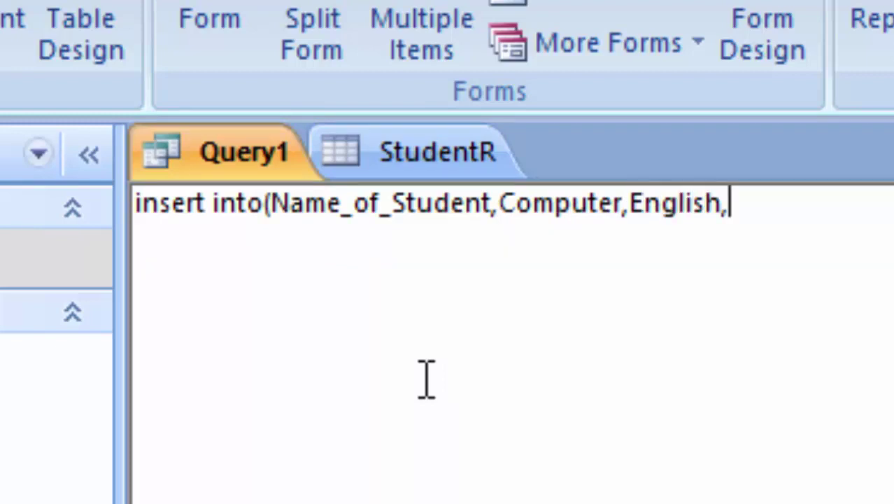
pyautogui.click(444, 164)
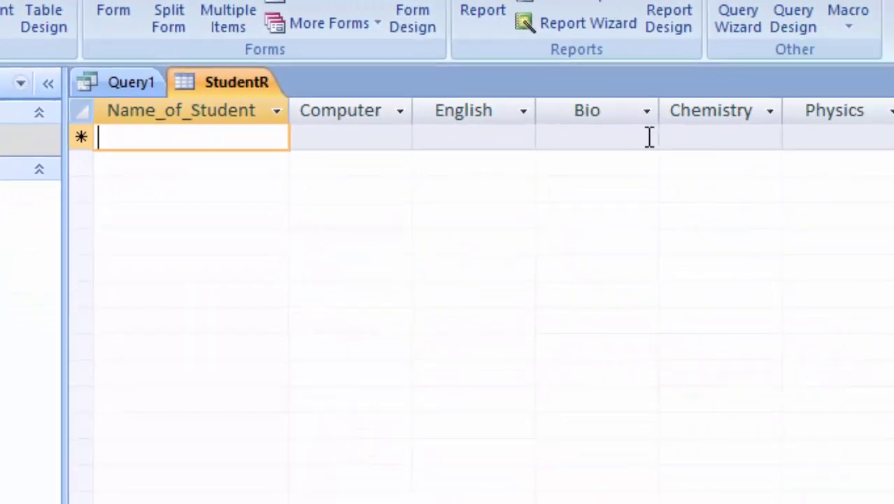
pyautogui.click(116, 85)
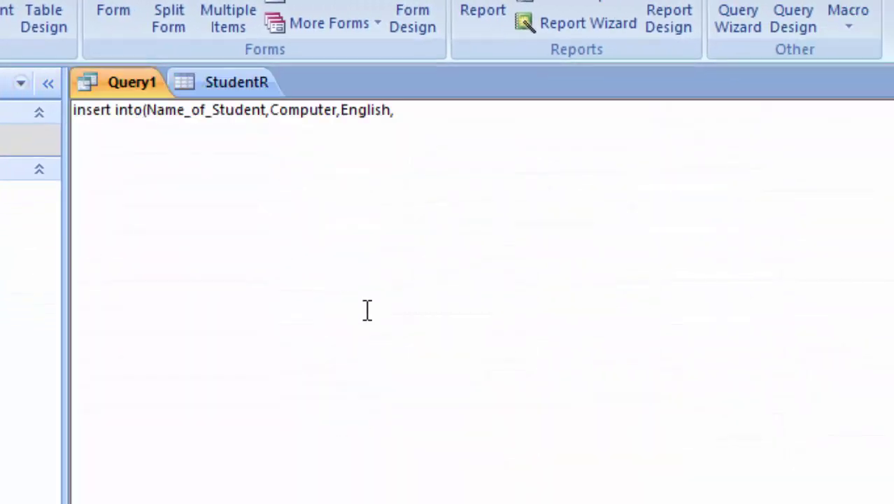
pyautogui.write('Bio,C')
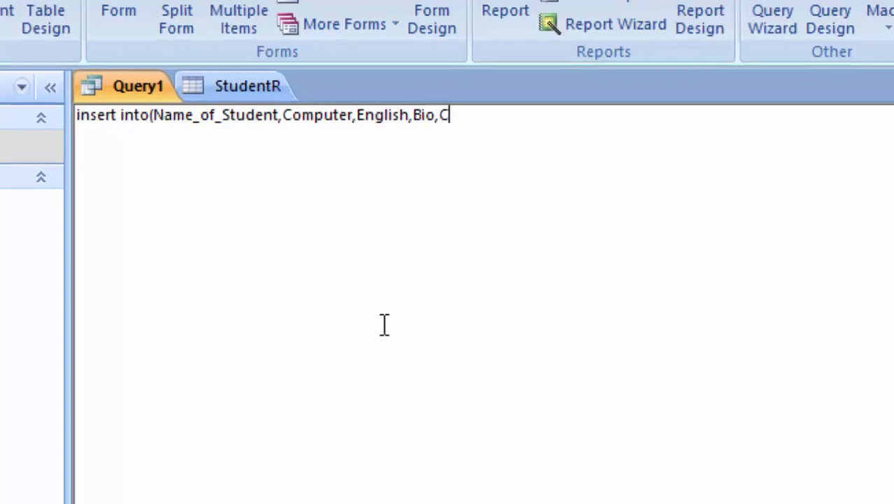
pyautogui.write('hemistry')
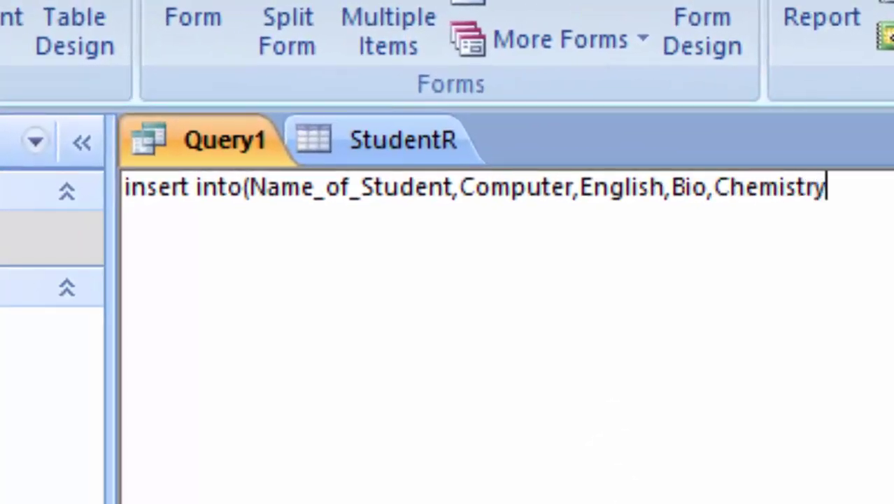
pyautogui.write(',P')
pyautogui.write('hys')
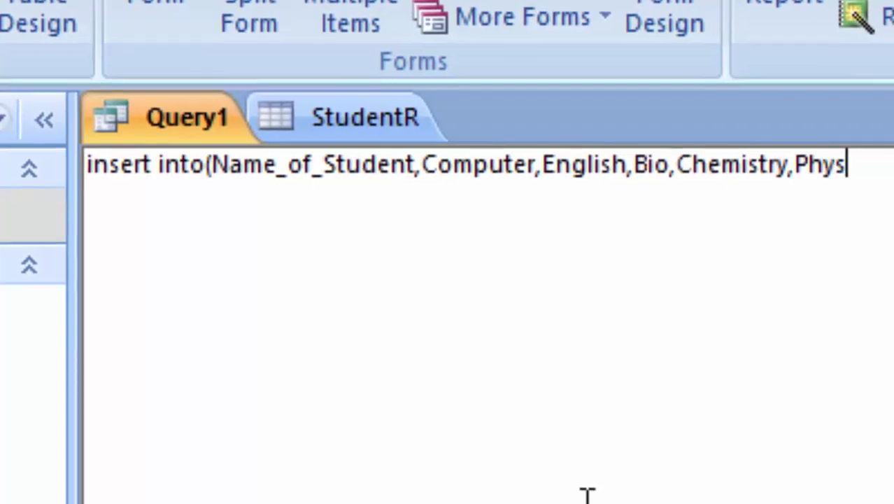
pyautogui.write('ics')
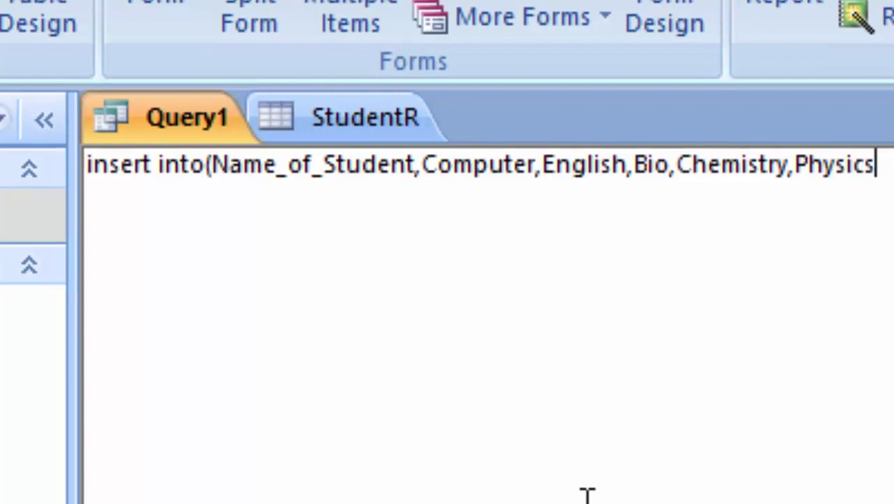
pyautogui.write(')')
pyautogui.press('Return')
pyautogui.write('valu')
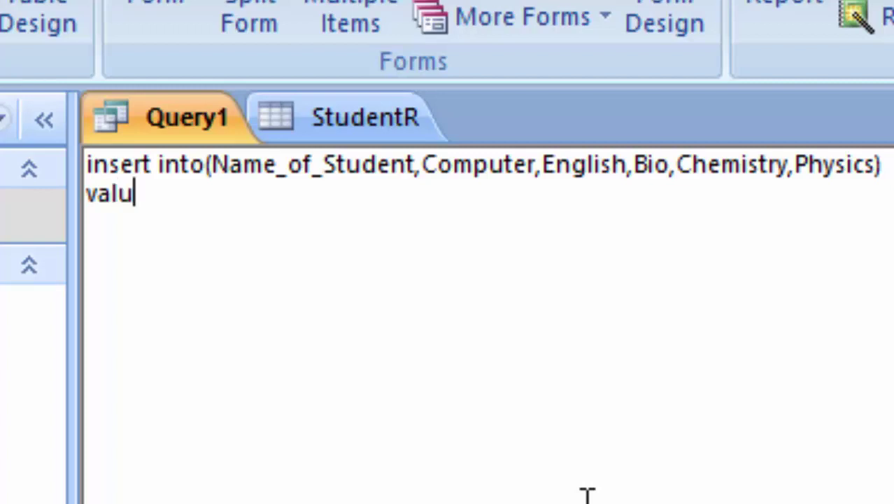
pyautogui.write('es')
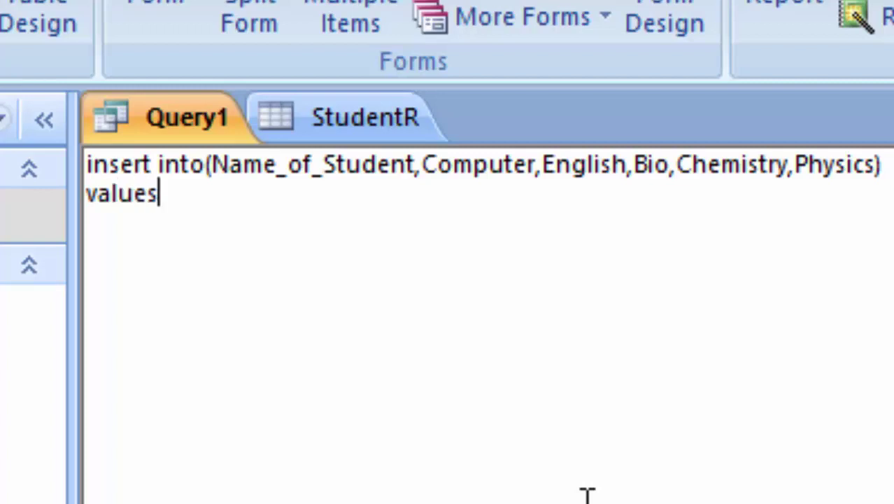
pyautogui.write("('")
pyautogui.write('R')
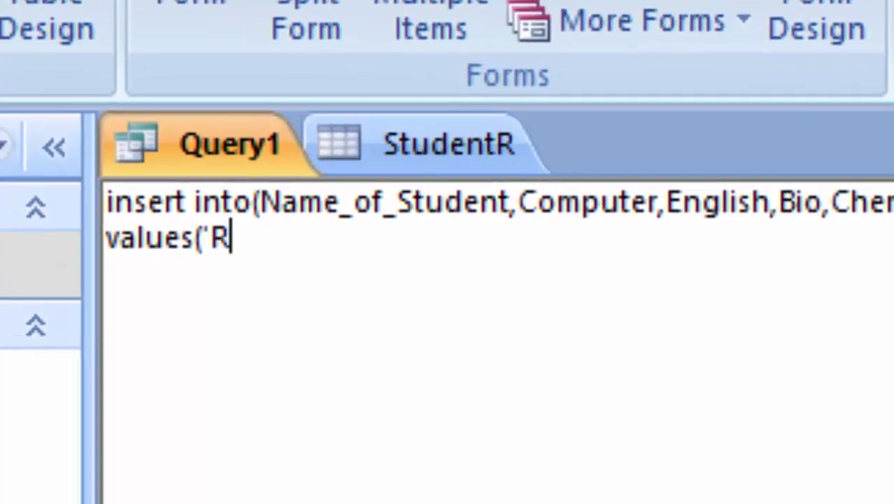
pyautogui.write("am',")
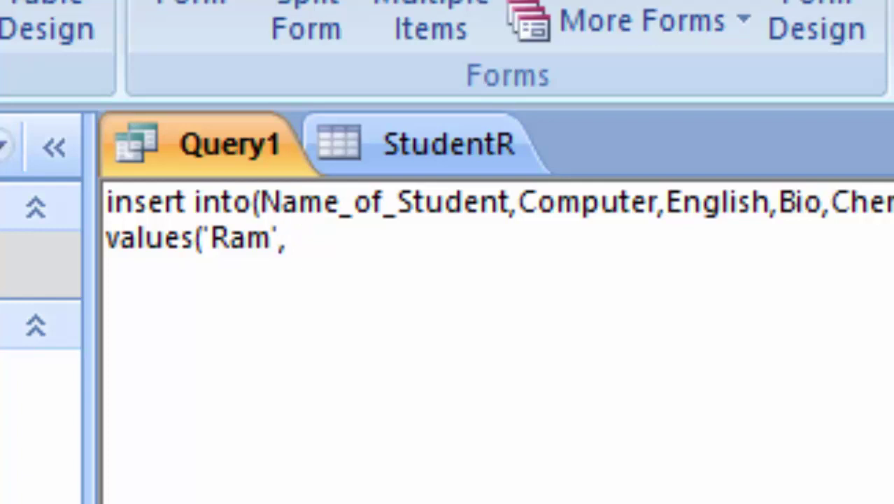
pyautogui.write('55')
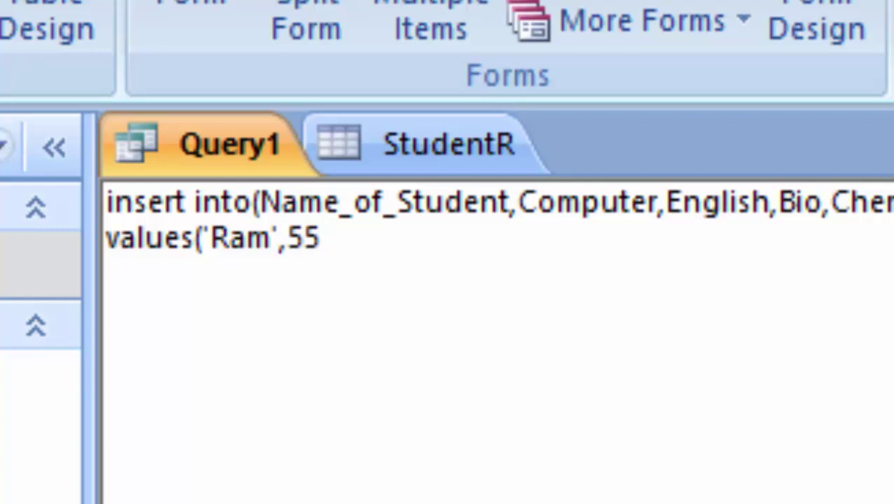
pyautogui.write(',')
pyautogui.write('67,')
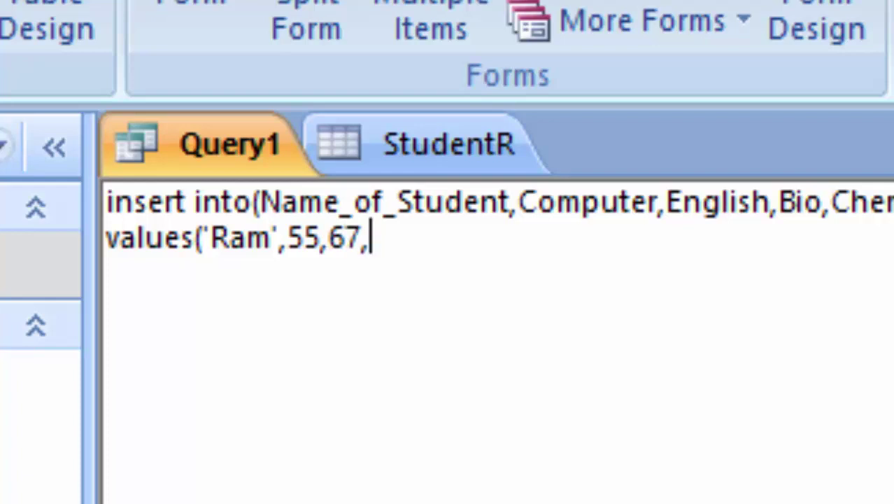
pyautogui.write('67,')
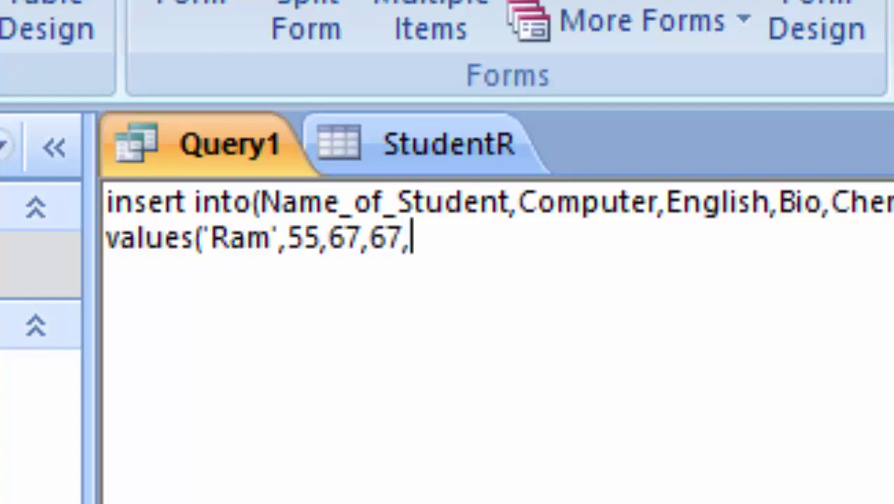
pyautogui.write('45,7')
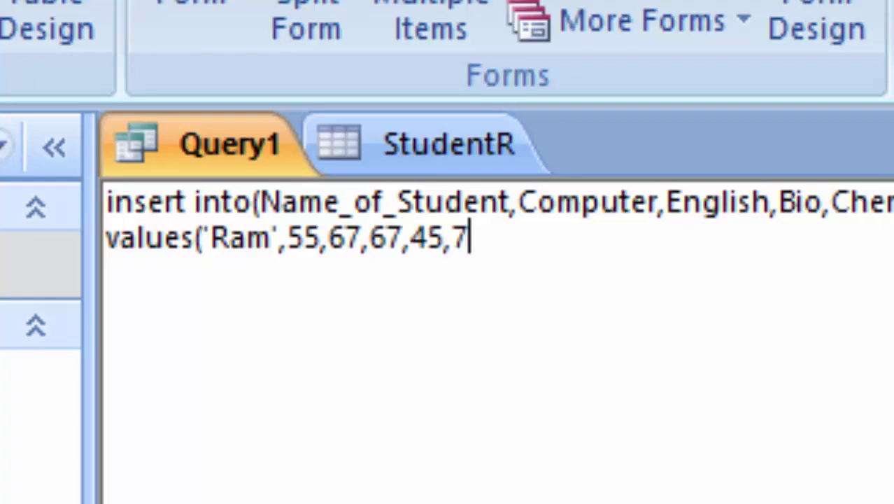
pyautogui.write('8')
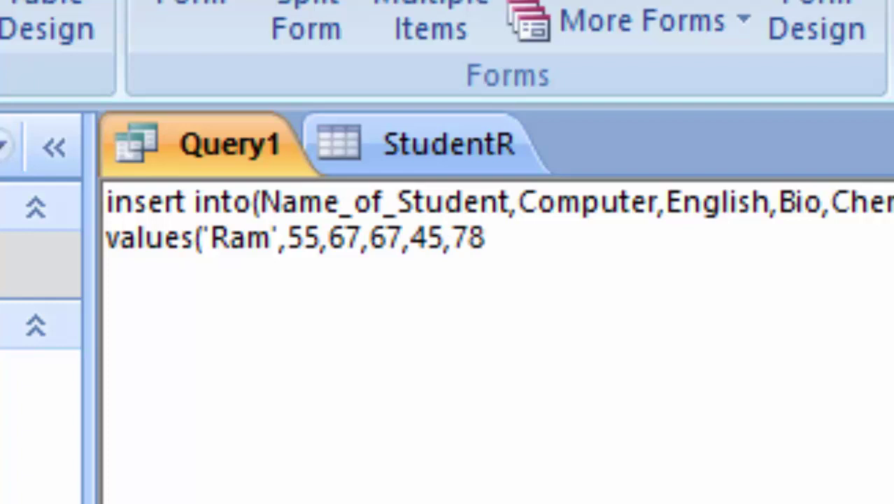
pyautogui.write(')')
pyautogui.write(';')
pyautogui.click(256, 202)
pyautogui.write('Stud')
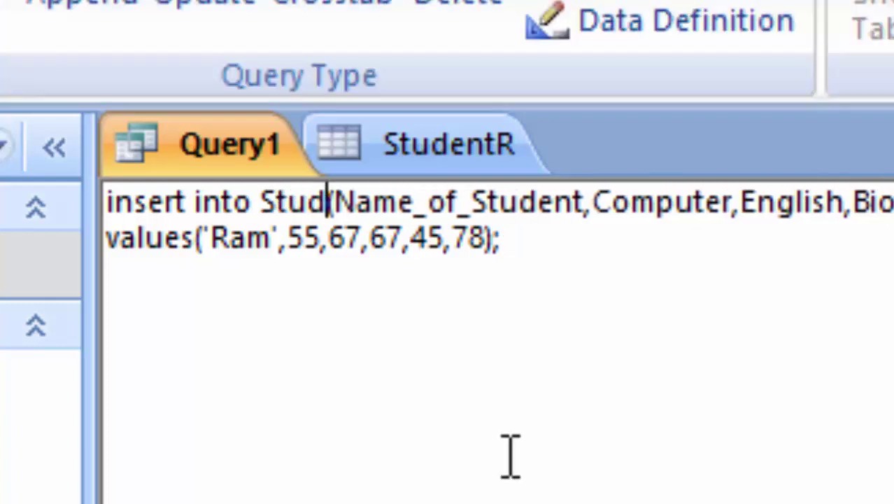
pyautogui.write('ent')
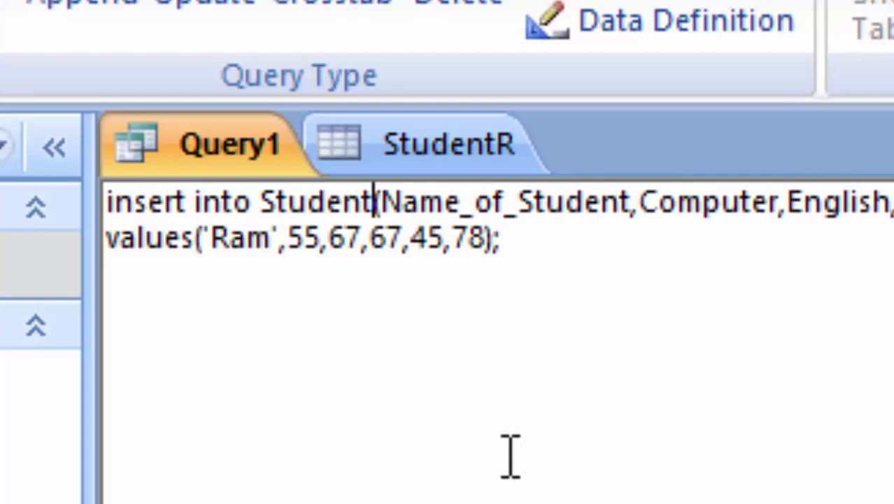
pyautogui.write('R')
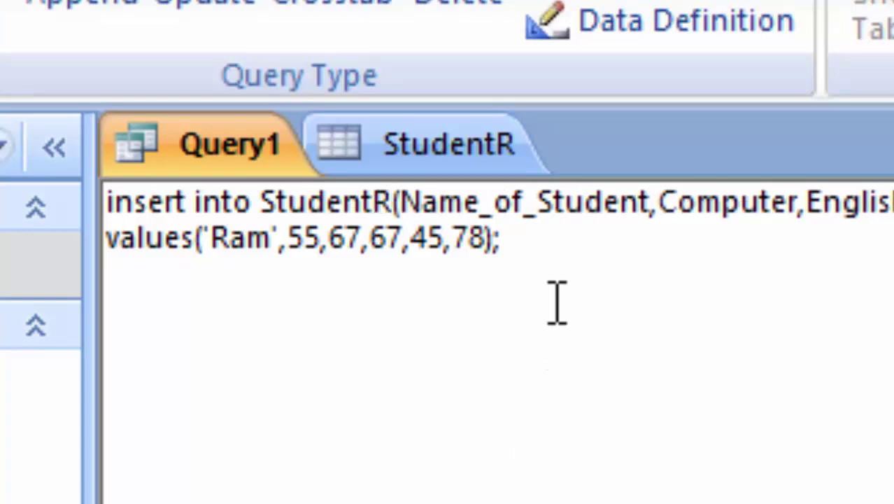
# - Run the insert, confirm the append, and reopen StudentR to see the new 55, 67, 67, 45, 78 row
pyautogui.click(450, 212)
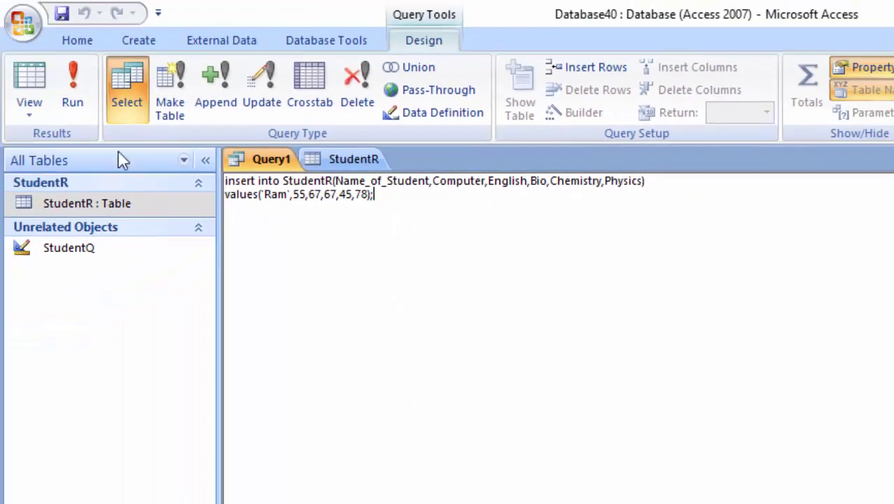
pyautogui.click(73, 88)
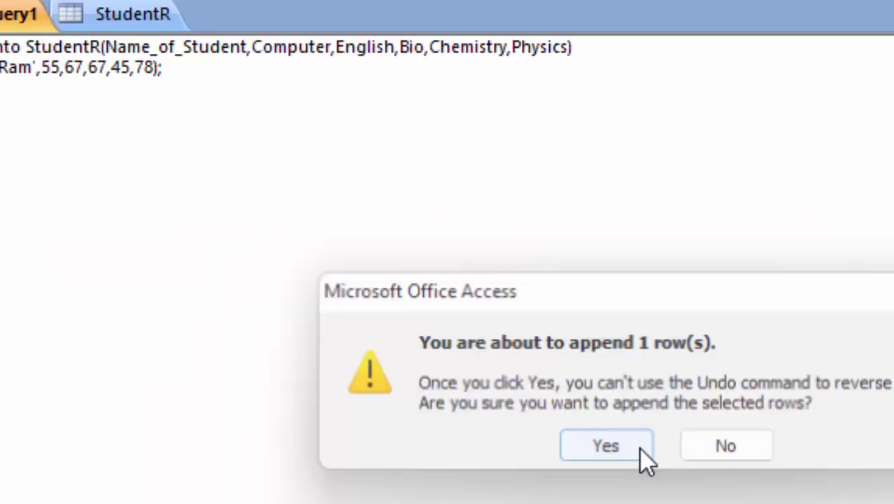
pyautogui.click(563, 415)
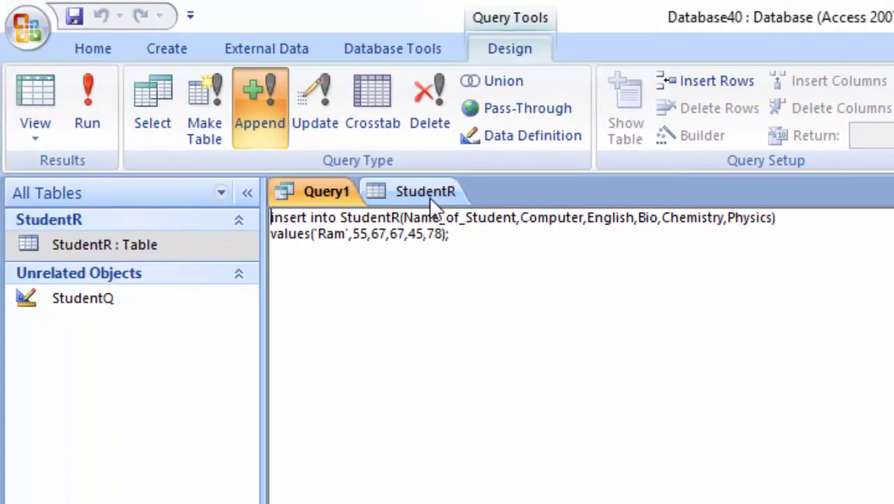
pyautogui.rightClick(423, 192)
pyautogui.click(456, 233)
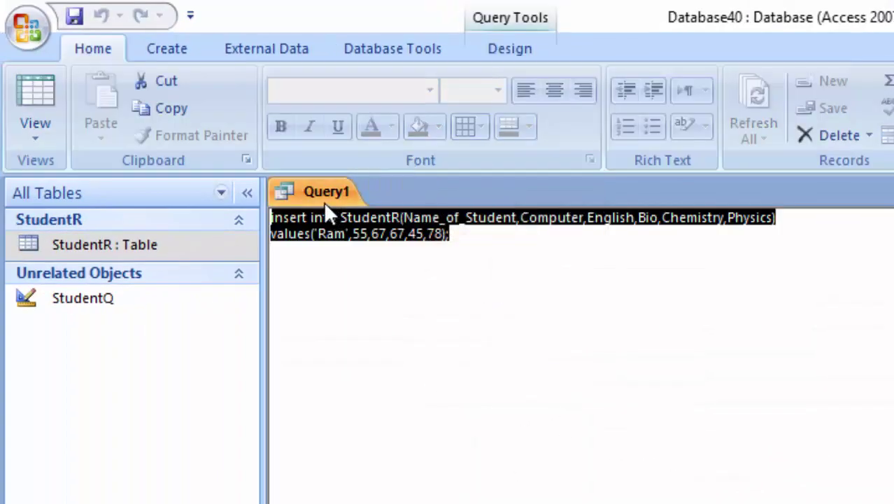
pyautogui.doubleClick(158, 245)
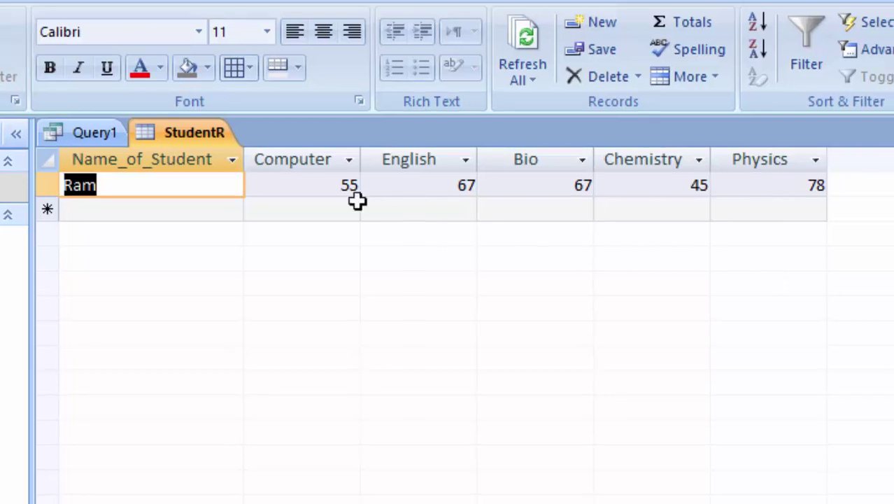
pyautogui.click(98, 135)
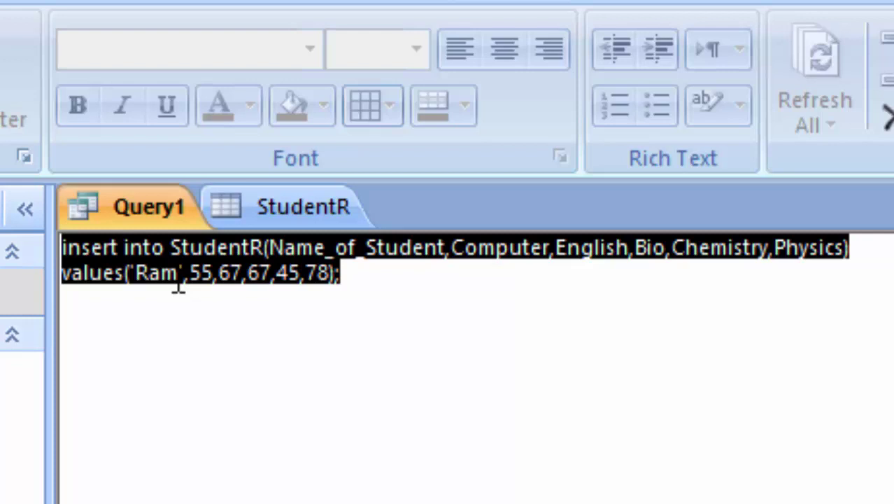
# - Change the query values to a second student's name with Computer mark 50 and Chemistry 47
pyautogui.click(178, 287)
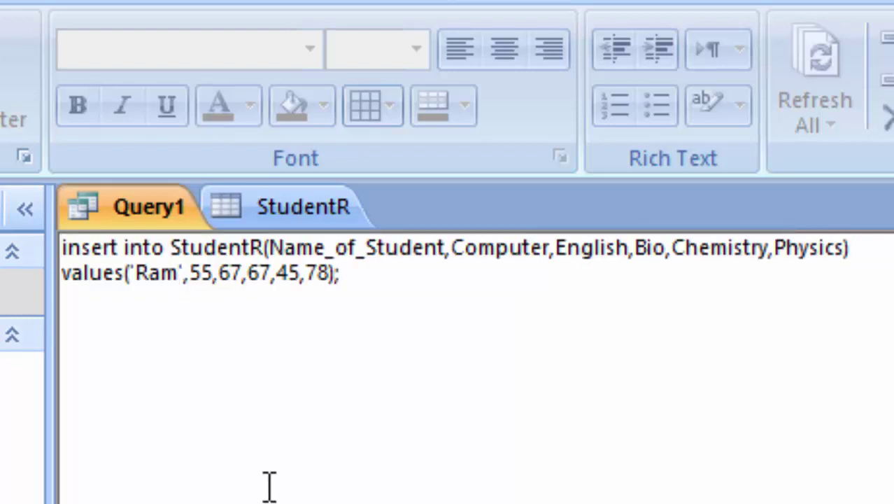
pyautogui.press('BackSpace')
pyautogui.press('BackSpace')
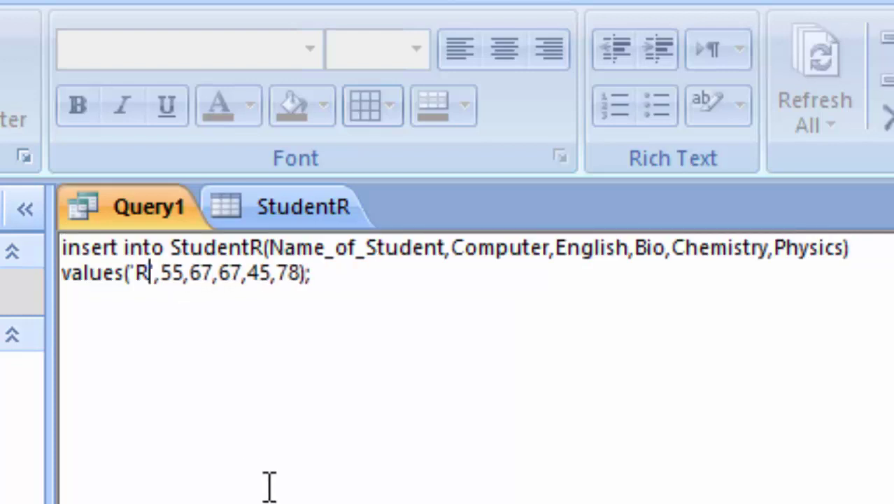
pyautogui.press('BackSpace')
pyautogui.write('Sh')
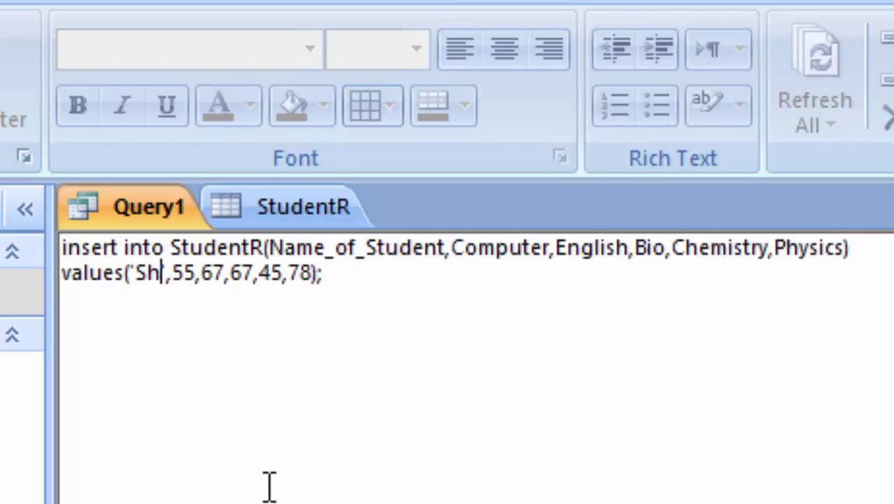
pyautogui.write('yam')
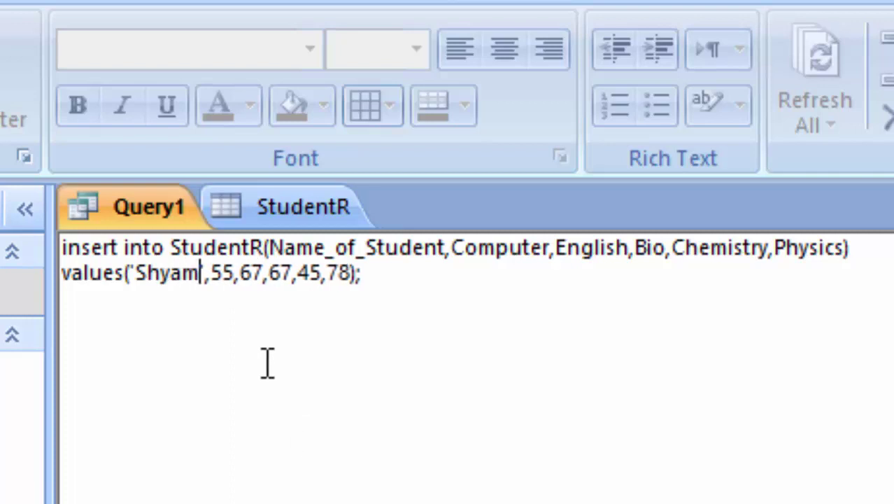
pyautogui.click(234, 283)
pyautogui.press('BackSpace')
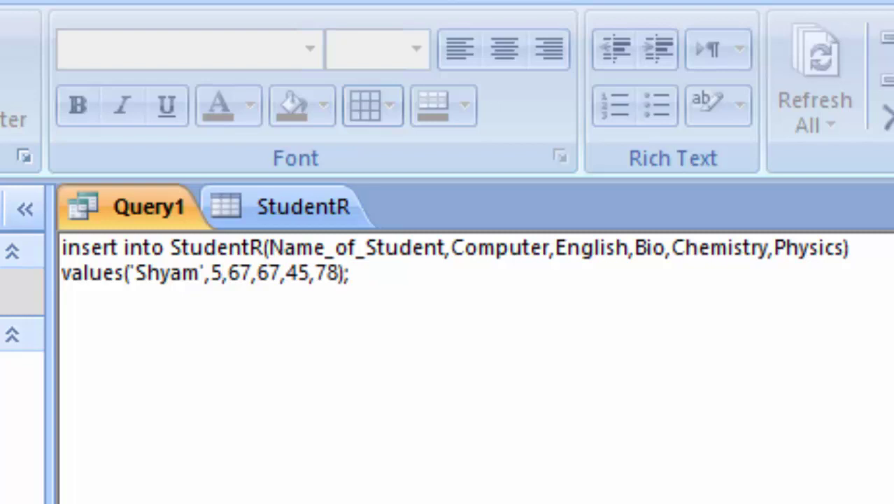
pyautogui.write('0')
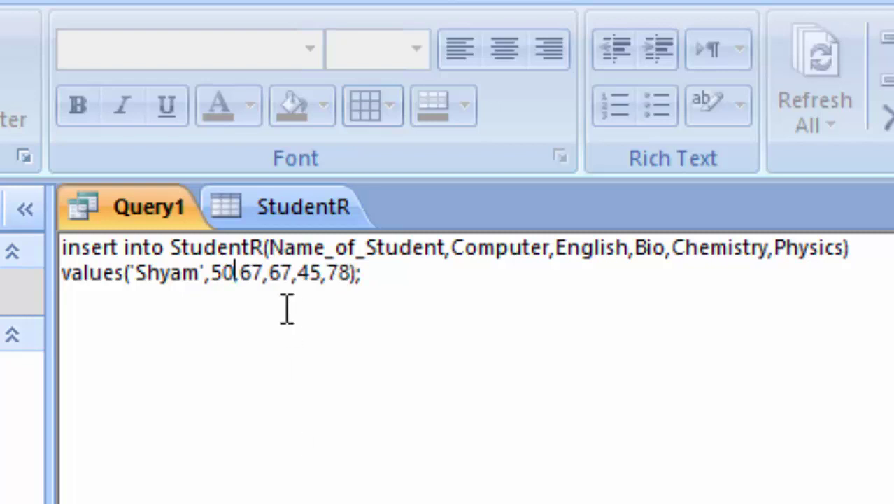
pyautogui.click(323, 275)
pyautogui.press('BackSpace')
pyautogui.write('7')
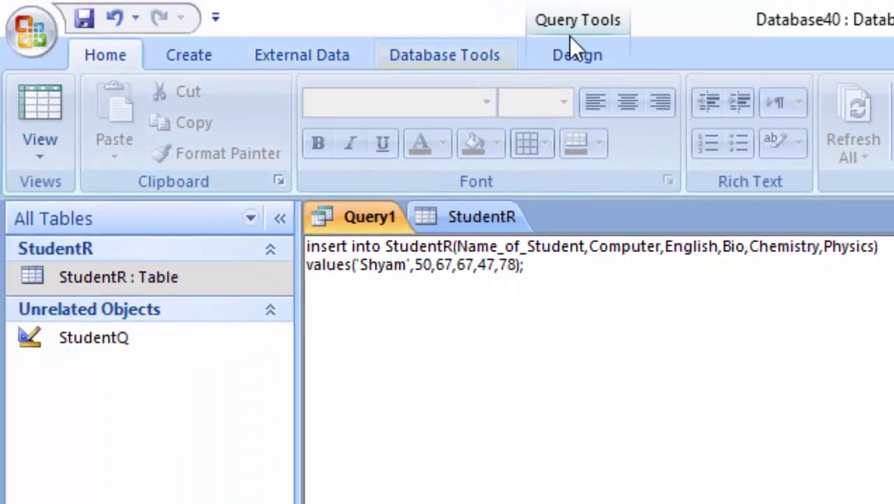
# - Close the old StudentR datasheet, run the append query, confirm it, and reopen StudentR
pyautogui.click(572, 35)
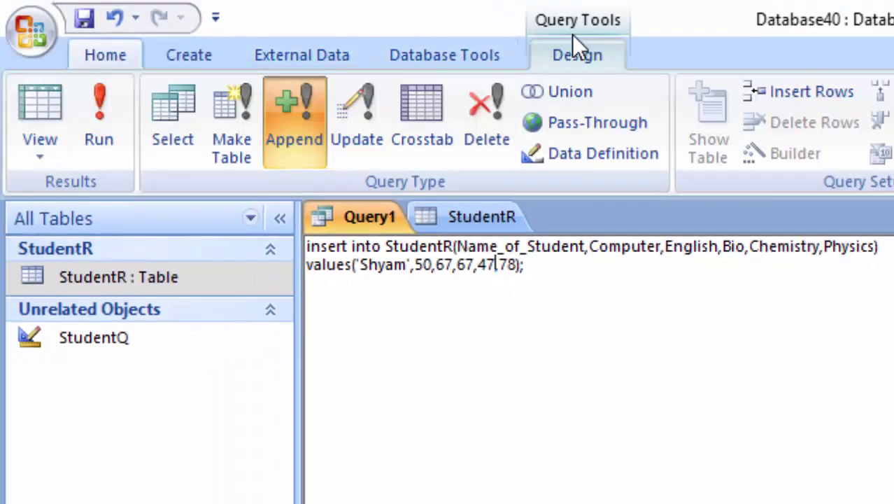
pyautogui.rightClick(494, 214)
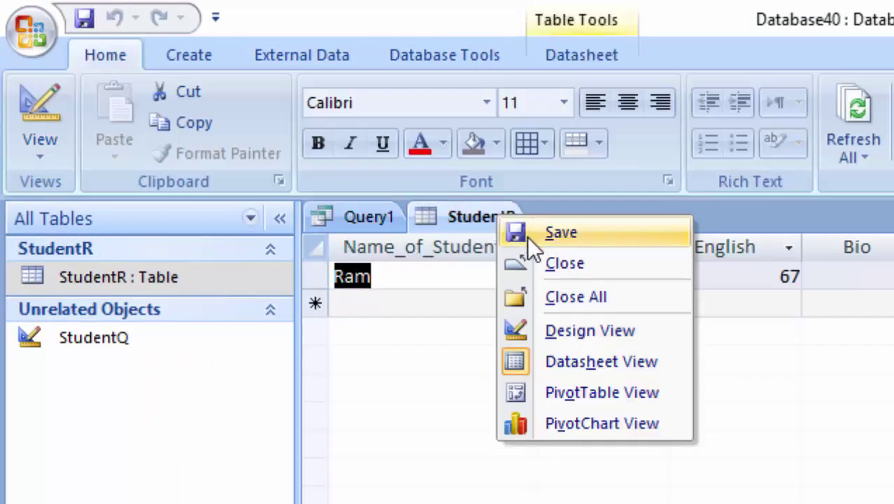
pyautogui.click(544, 270)
pyautogui.click(569, 51)
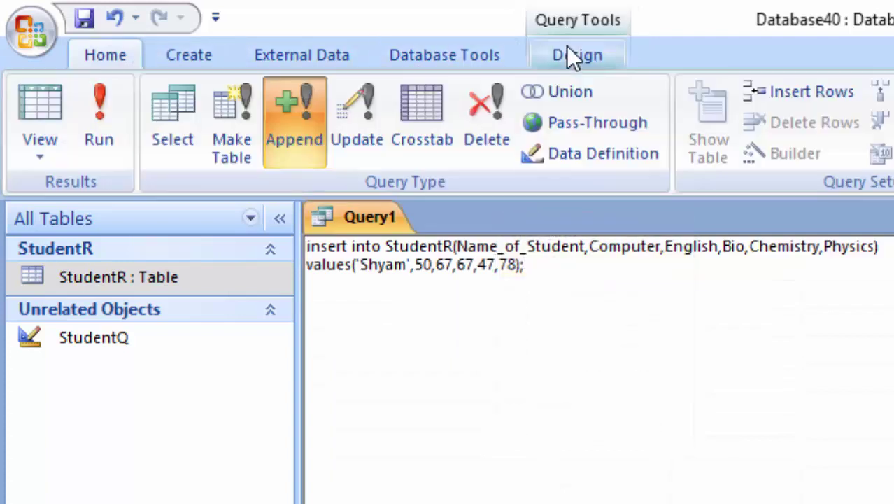
pyautogui.click(91, 93)
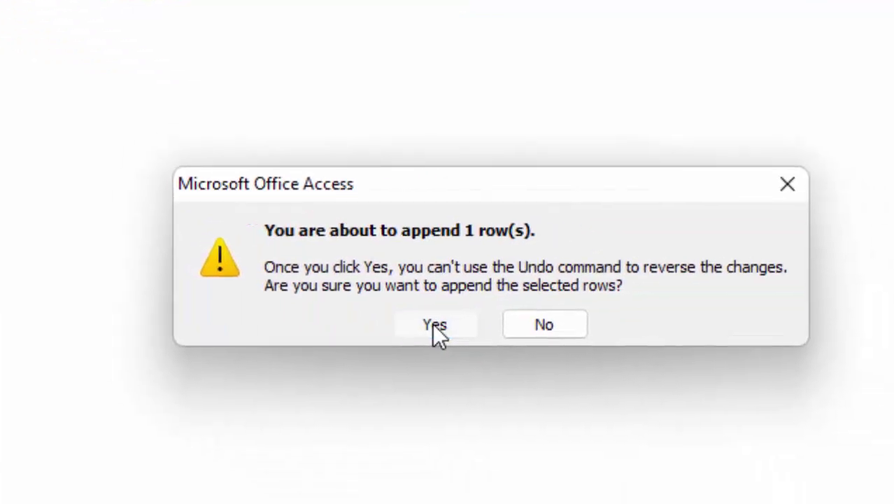
pyautogui.click(433, 323)
pyautogui.doubleClick(17, 193)
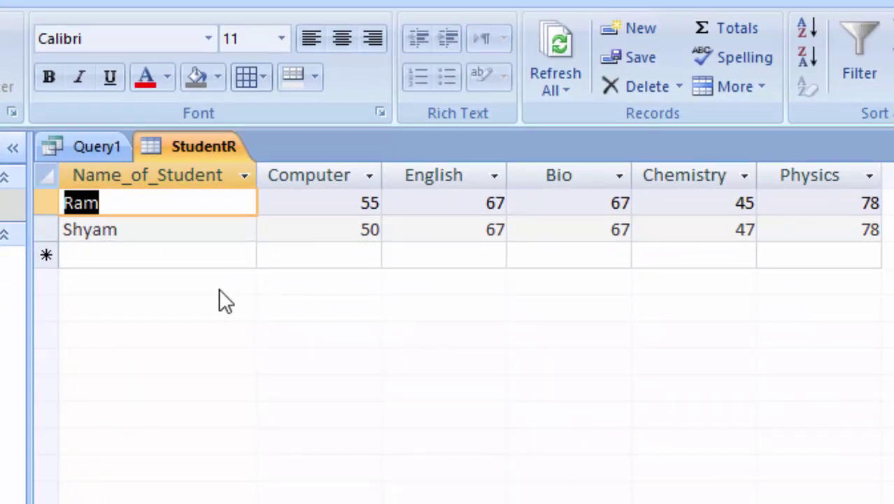
# - Edit the values to a third student's name with Computer mark 56 and English 89
pyautogui.click(90, 147)
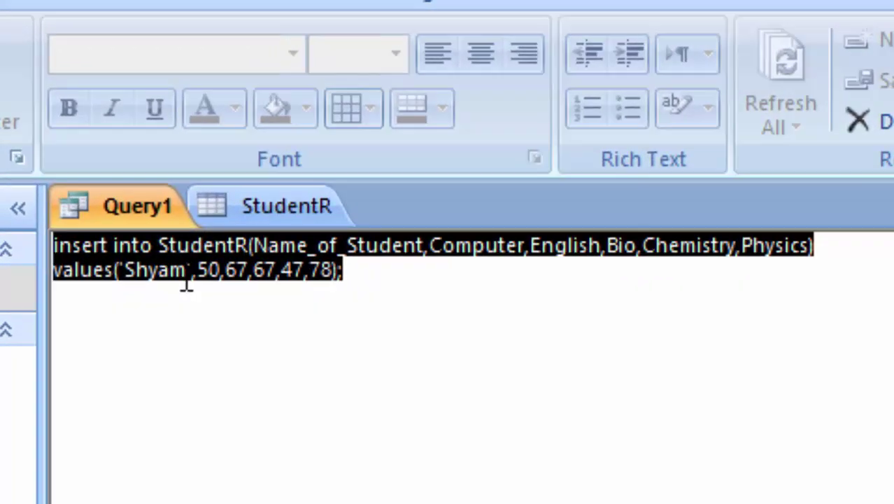
pyautogui.click(156, 222)
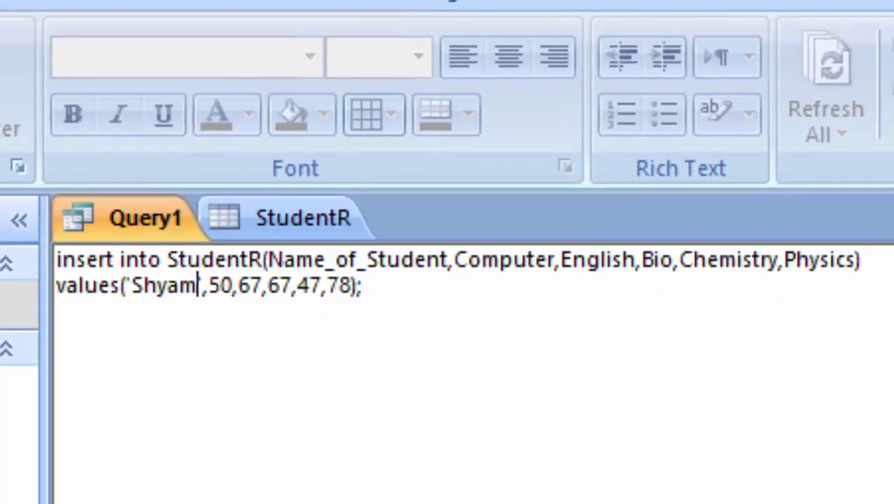
pyautogui.press('BackSpace')
pyautogui.press('BackSpace')
pyautogui.press('BackSpace')
pyautogui.press('BackSpace')
pyautogui.press('BackSpace')
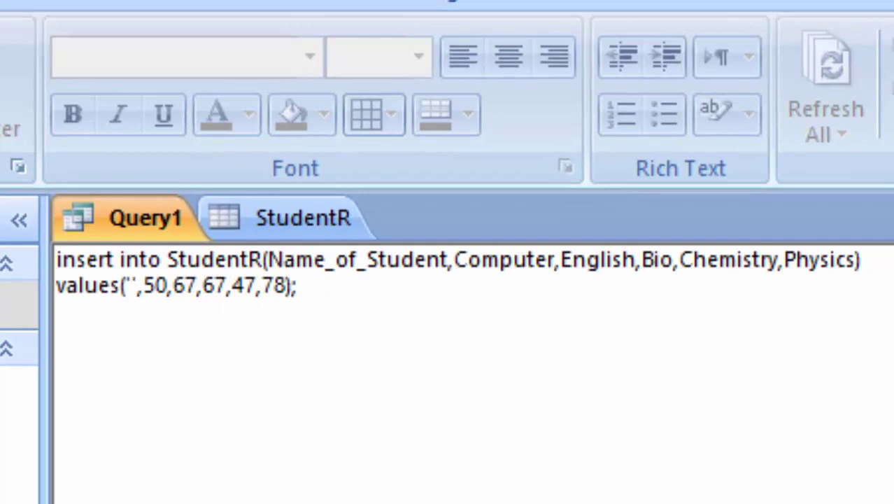
pyautogui.write('Parv')
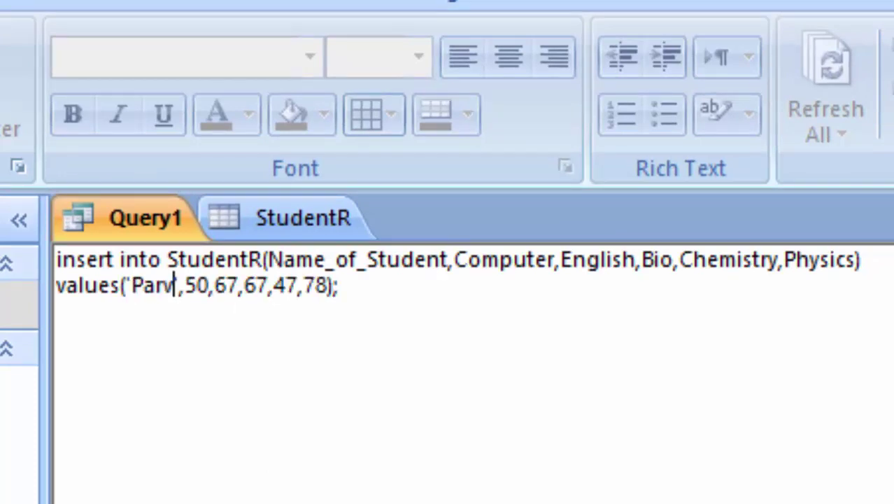
pyautogui.write('ez')
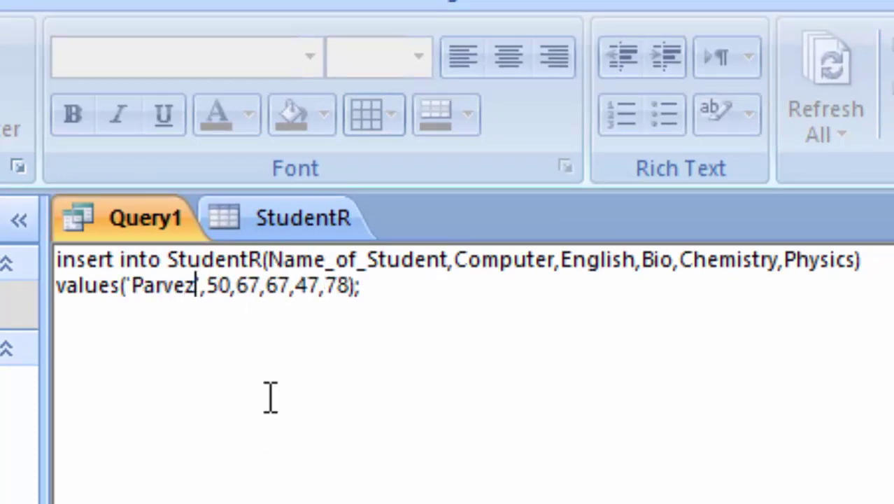
pyautogui.click(231, 286)
pyautogui.press('BackSpace')
pyautogui.write('6')
pyautogui.press('Delete')
pyautogui.press('Delete')
pyautogui.press('Delete')
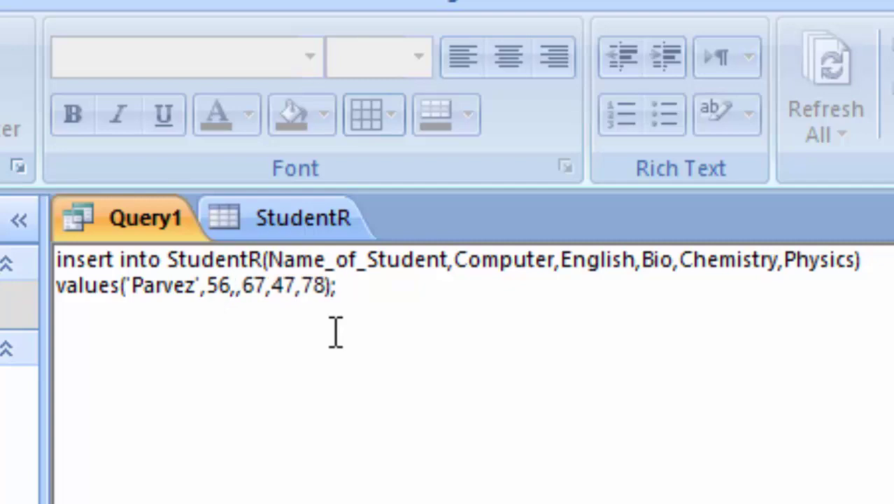
pyautogui.write('89')
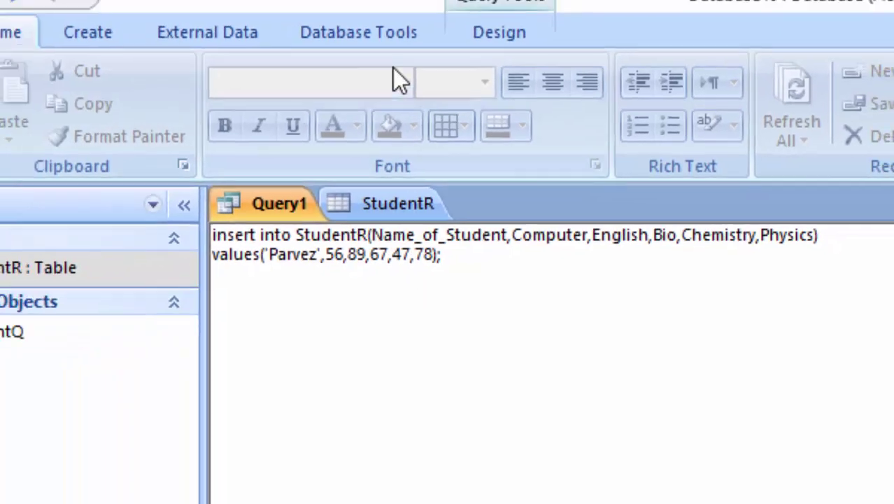
# - Run the append query, confirm the one row, and close and reopen StudentR
pyautogui.click(514, 50)
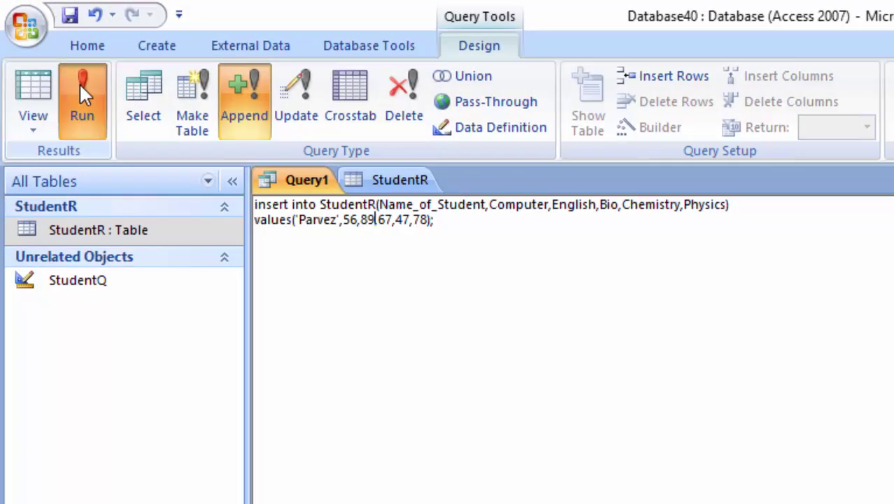
pyautogui.click(88, 98)
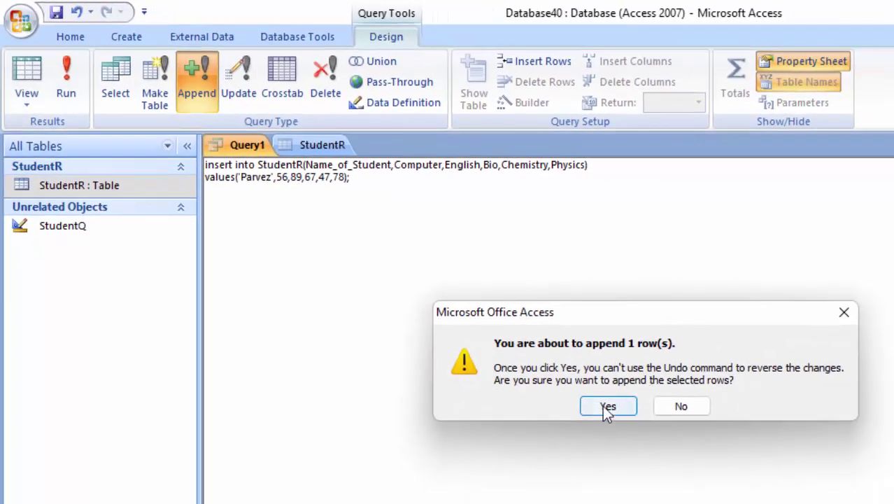
pyautogui.click(607, 407)
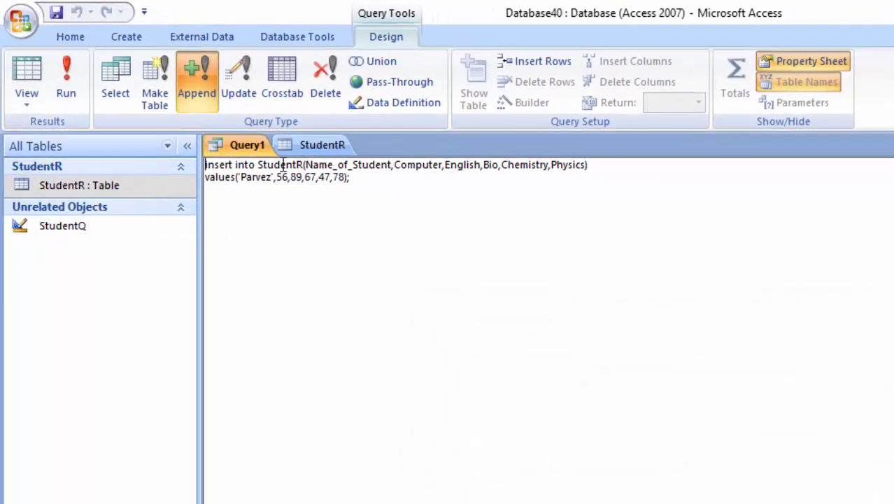
pyautogui.rightClick(320, 145)
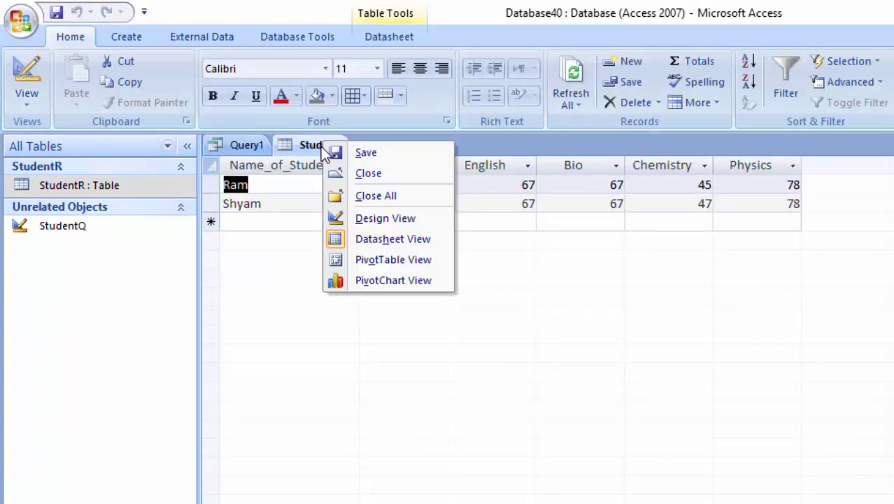
pyautogui.click(346, 175)
pyautogui.doubleClick(155, 180)
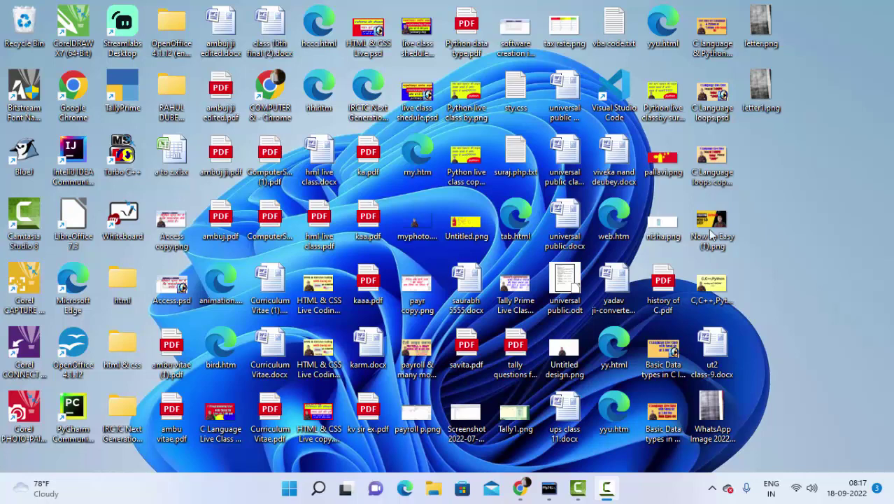
# - Switch to the MySQL 8.0 Command Line Client window from the taskbar
pyautogui.click(550, 484)
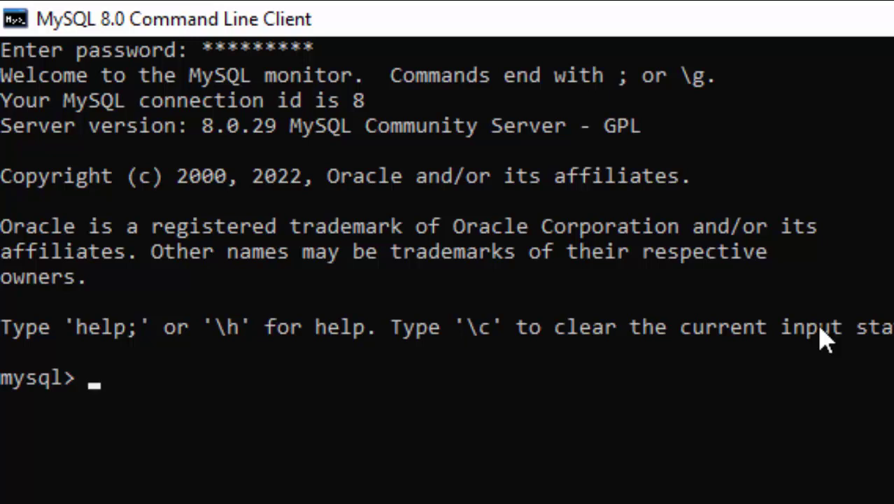
# - Create the StudentR database, switch to it with use StudentR, and begin 'Create table StudentRT'
pyautogui.write('Create ')
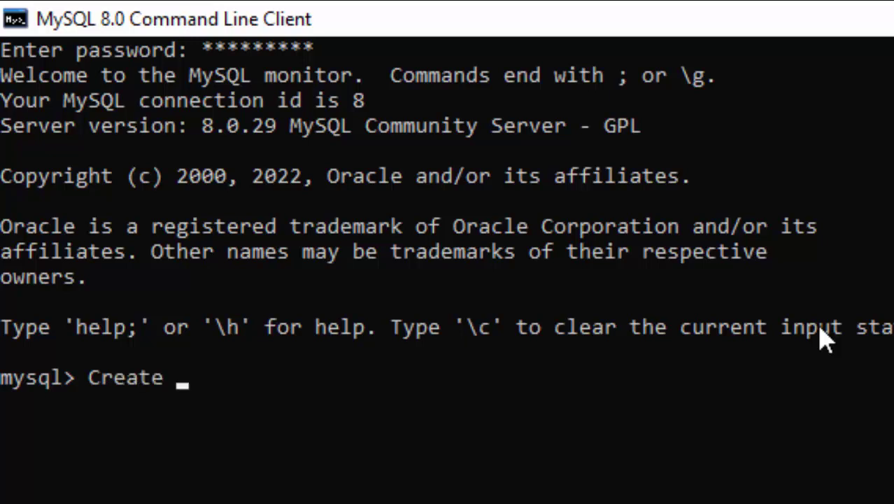
pyautogui.write('Database')
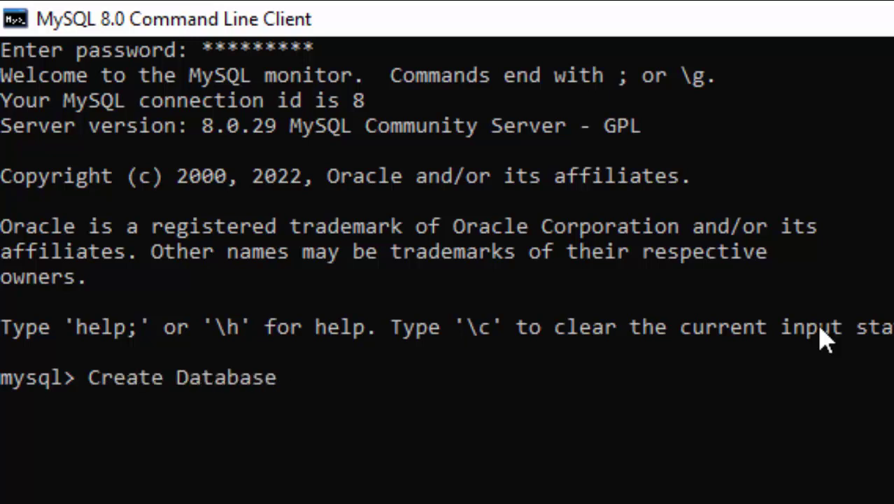
pyautogui.write(' Stud')
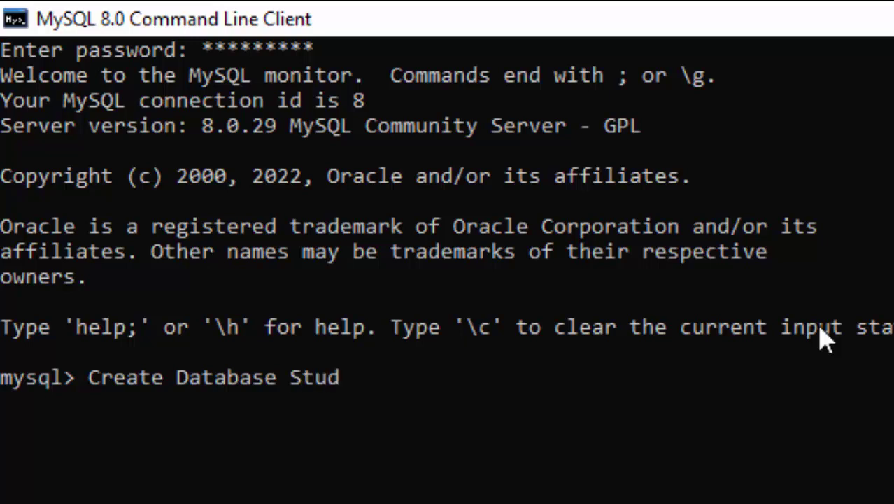
pyautogui.write('entR')
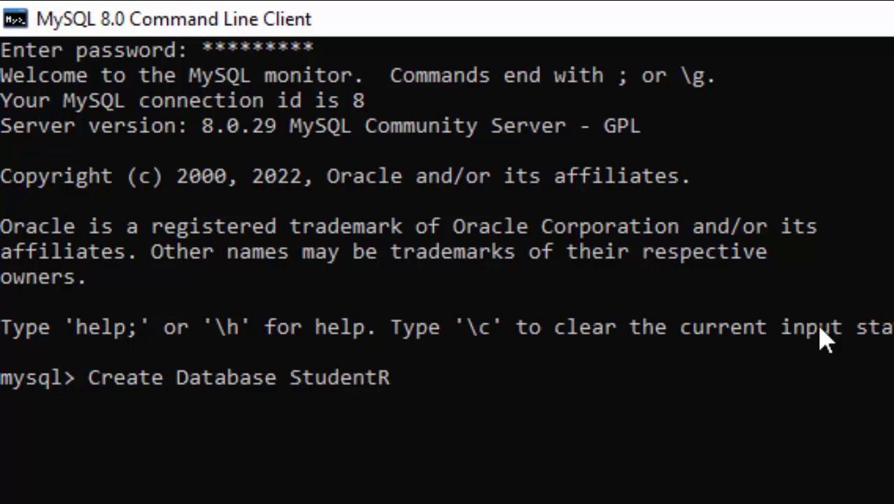
pyautogui.write(';')
pyautogui.press('Return')
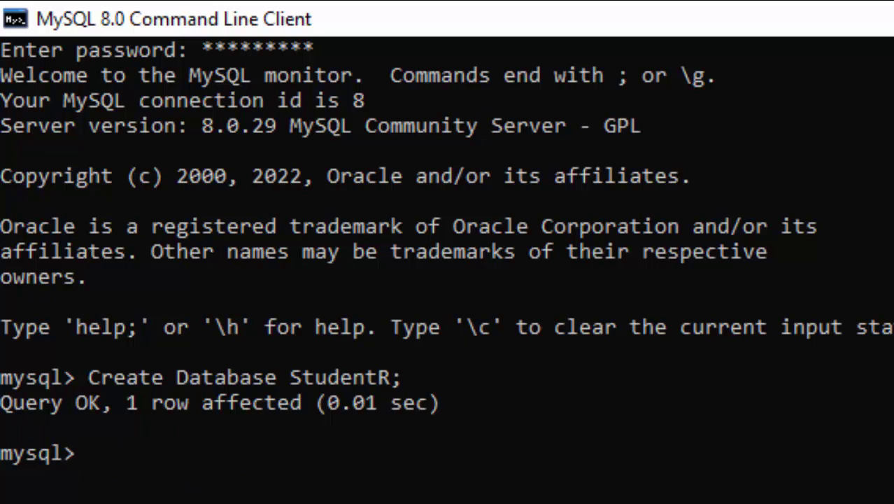
pyautogui.write('use ')
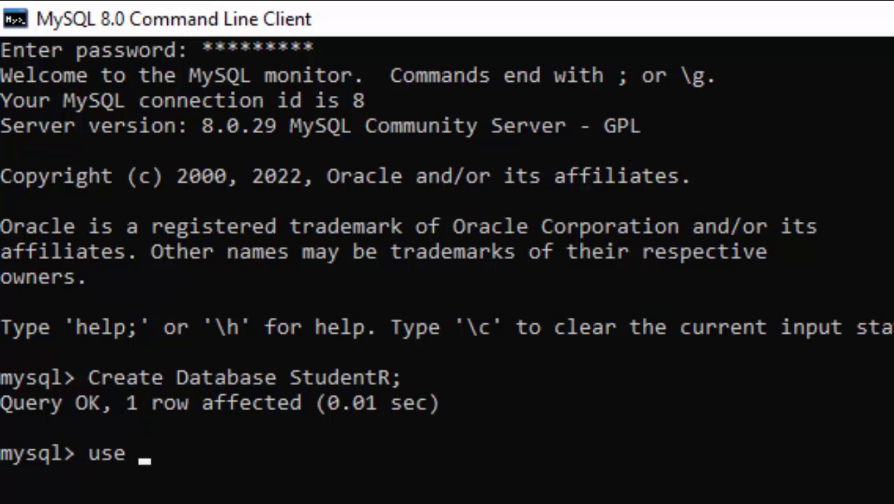
pyautogui.write('Student')
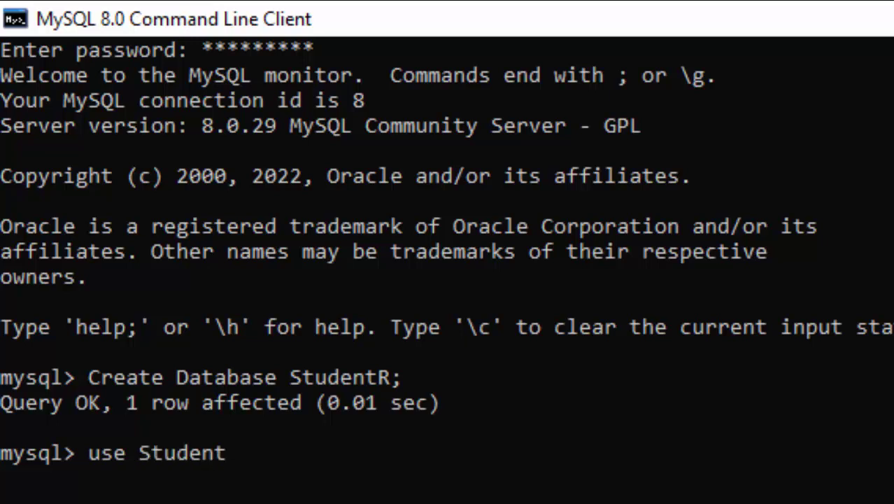
pyautogui.write('R;')
pyautogui.press('Return')
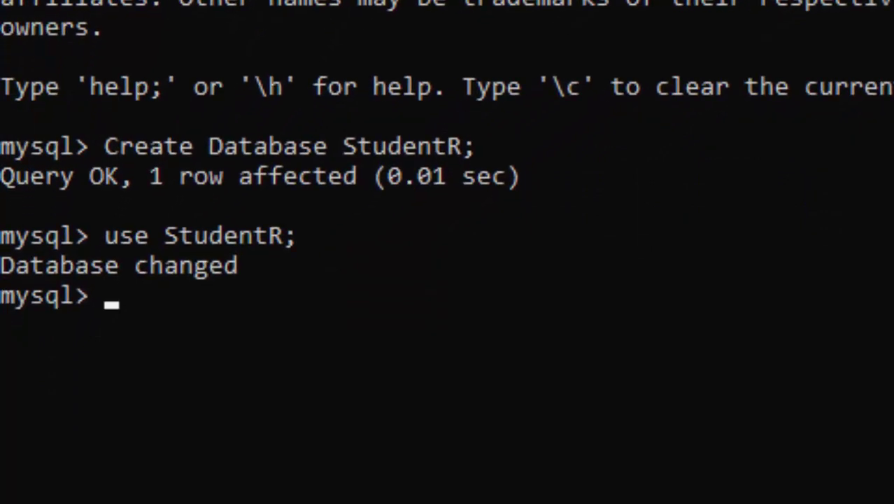
pyautogui.write('Create')
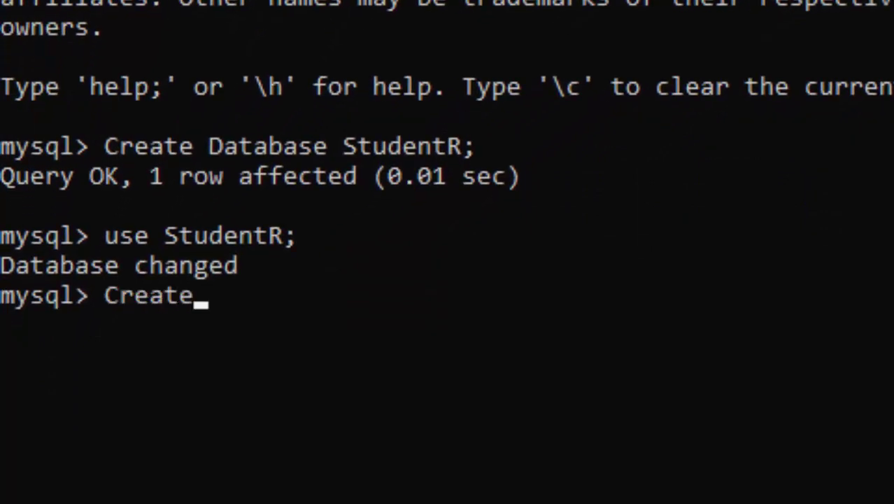
pyautogui.write(' table')
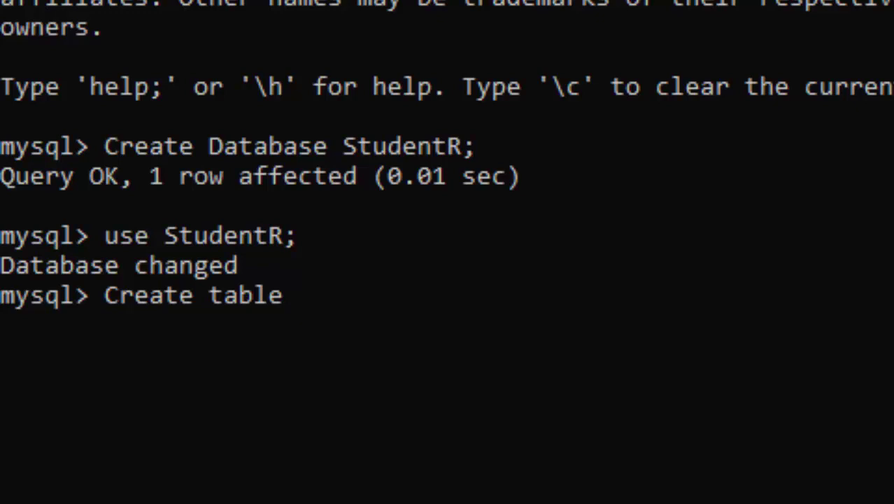
pyautogui.write(' Student')
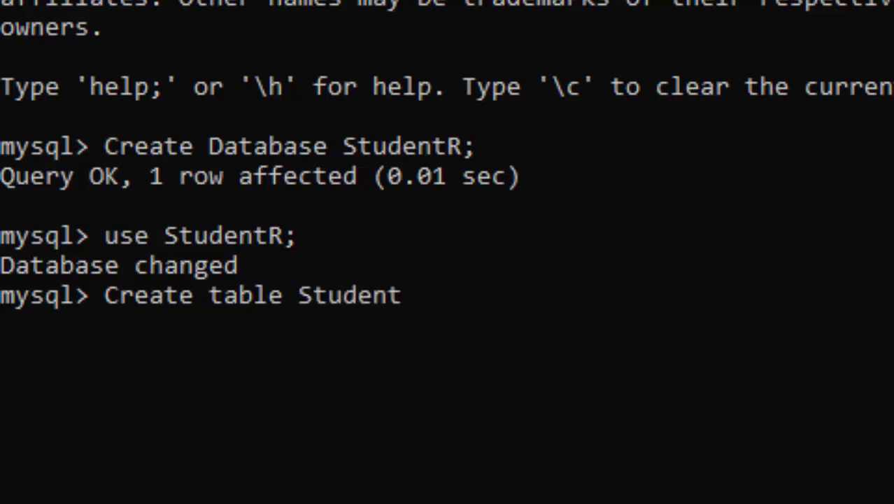
pyautogui.write('RT')
# - Open the StudentRT definition with Roll_Number int and Name_of_students varchar(40) columns
pyautogui.write('(')
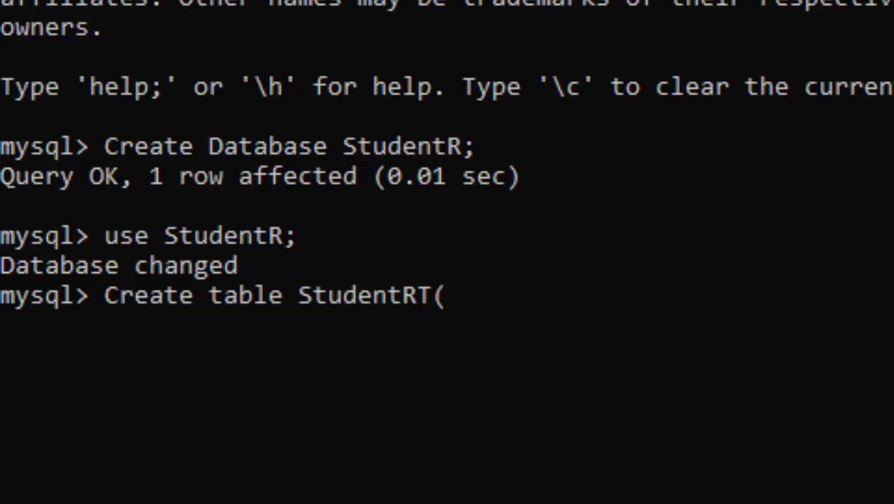
pyautogui.press('Return')
pyautogui.write('Roll')
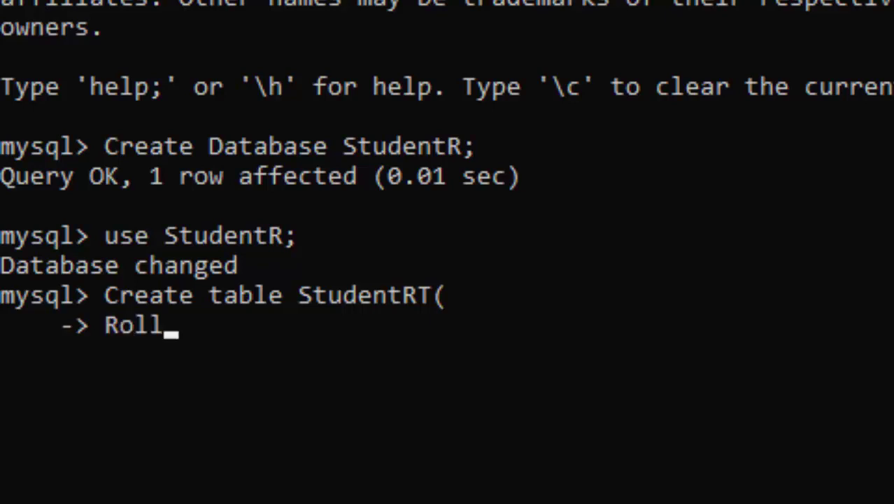
pyautogui.write('_Number')
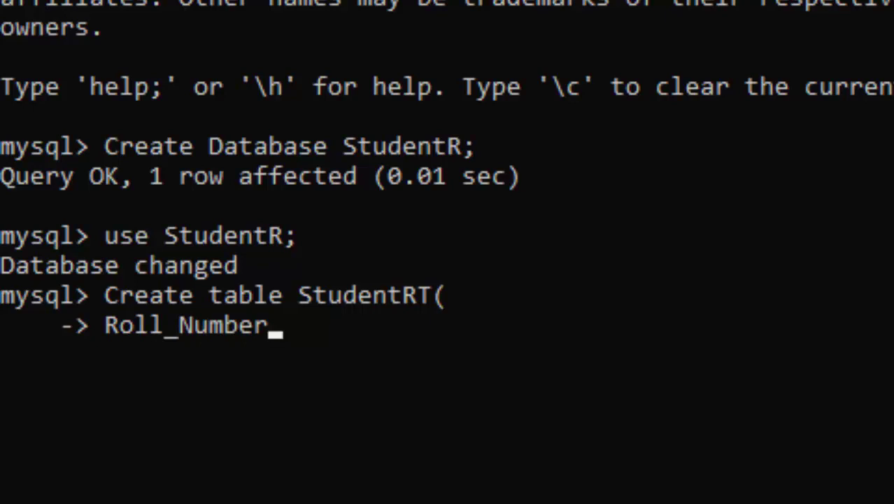
pyautogui.write(' i')
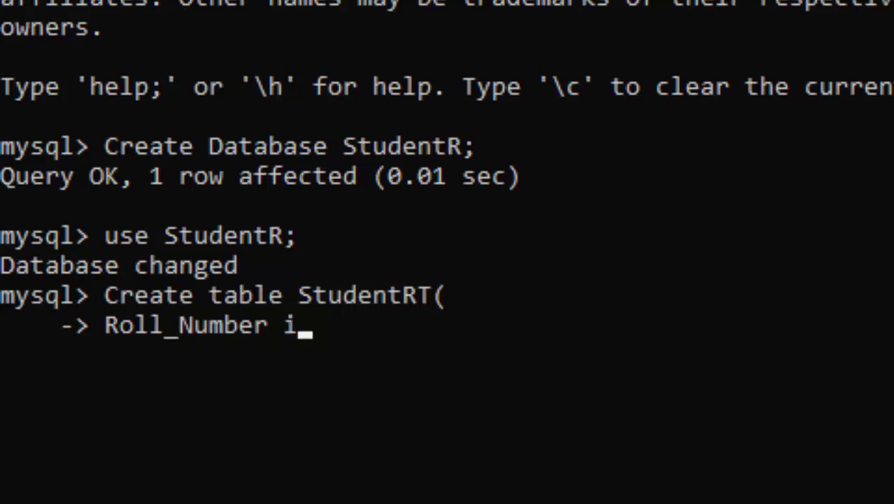
pyautogui.write('nt')
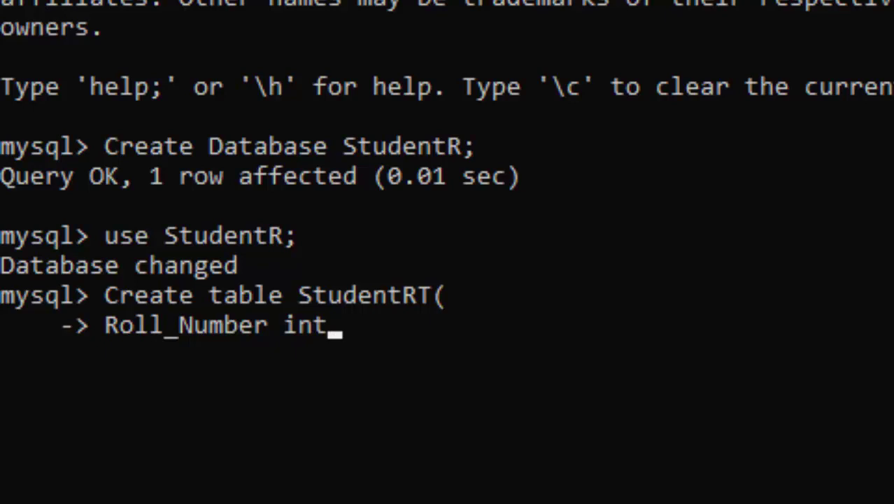
pyautogui.write(',')
pyautogui.press('Return')
pyautogui.write('Name')
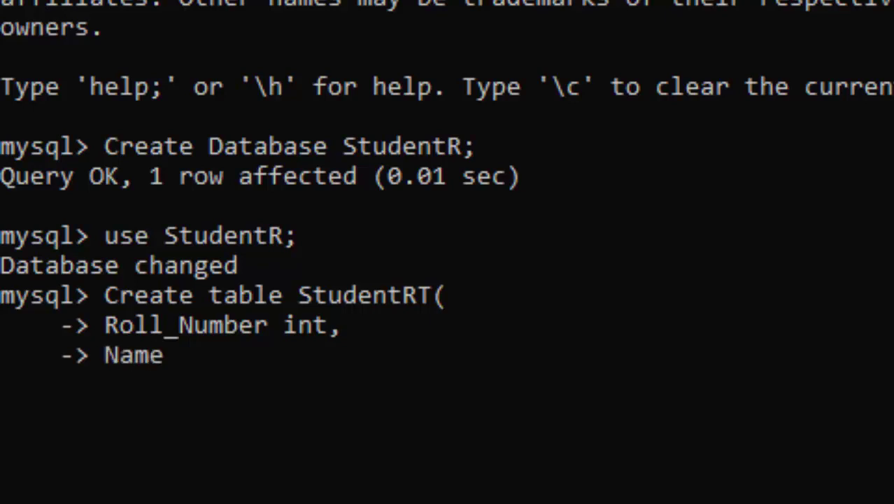
pyautogui.write('_of_s')
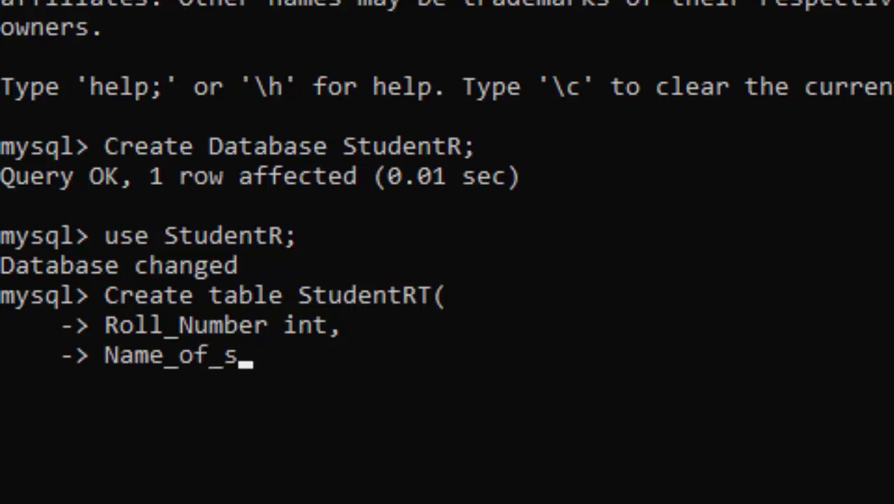
pyautogui.write('tudents')
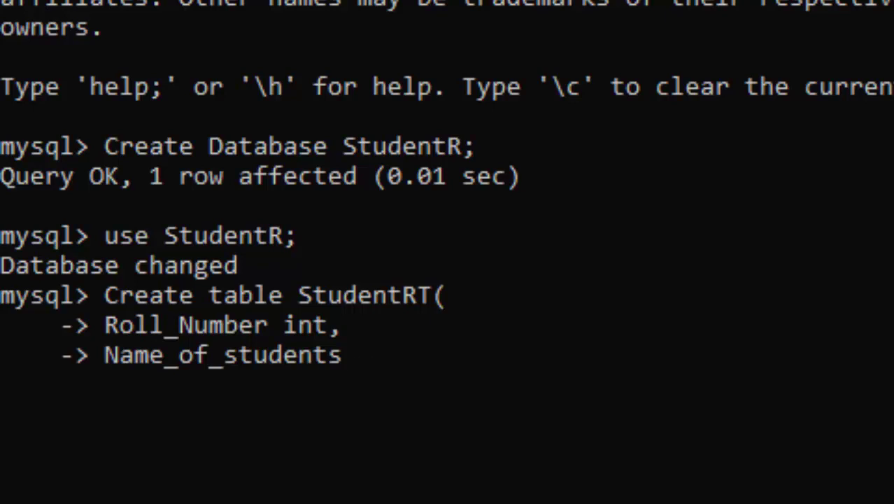
pyautogui.write(' varc')
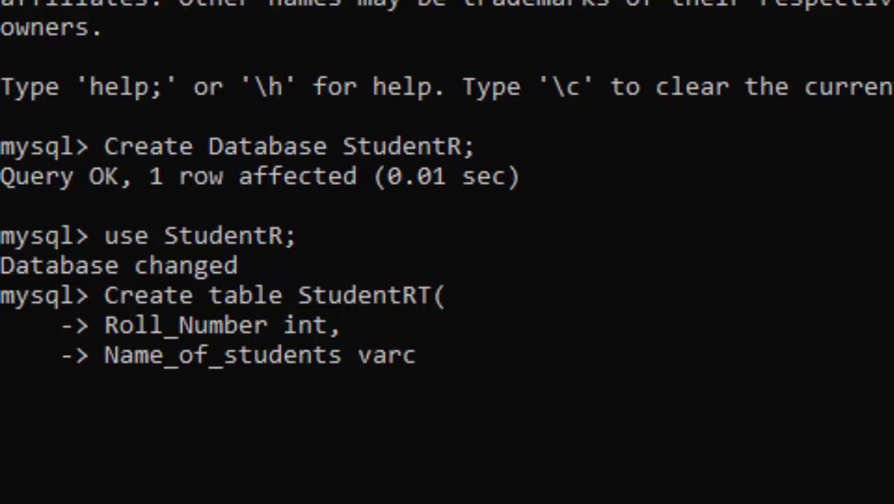
pyautogui.write('har(')
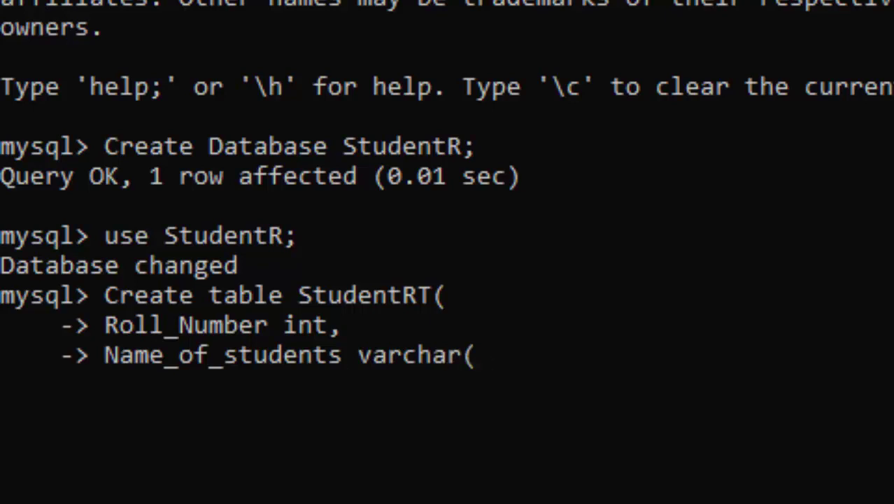
pyautogui.write('40')
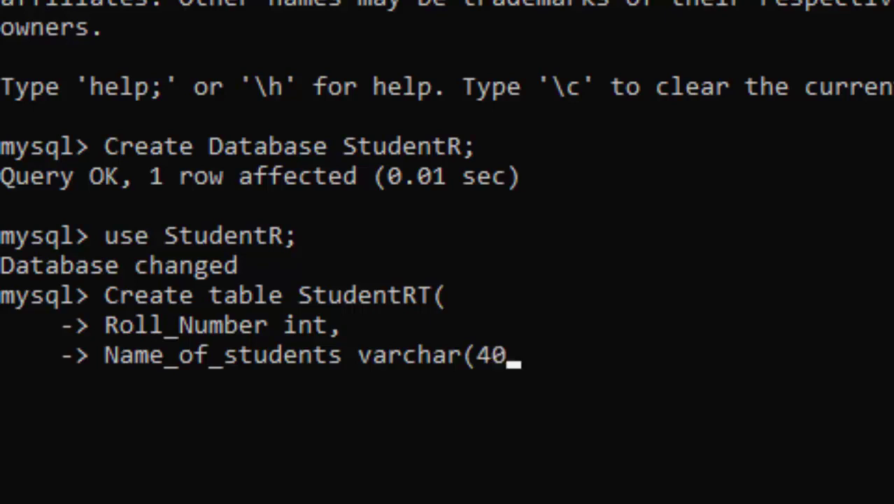
pyautogui.write('),')
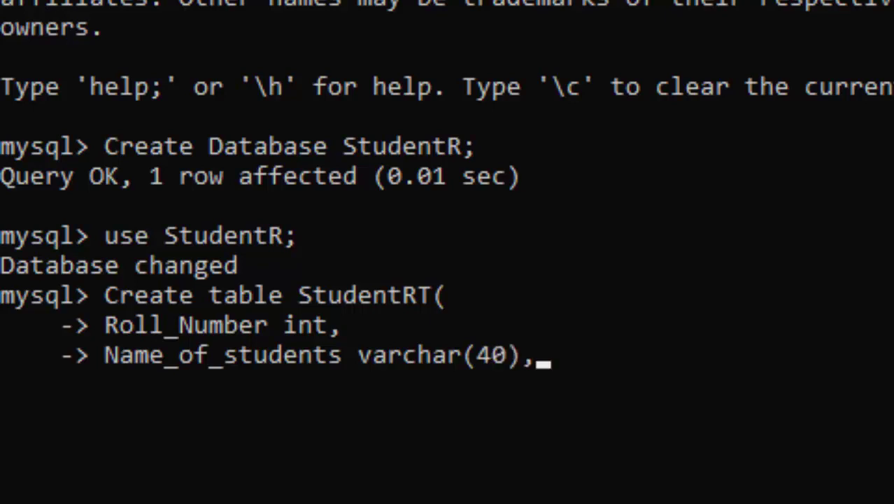
pyautogui.press('Return')
# - Add English int and Computer int columns to the StudentRT definition
pyautogui.write('Ma')
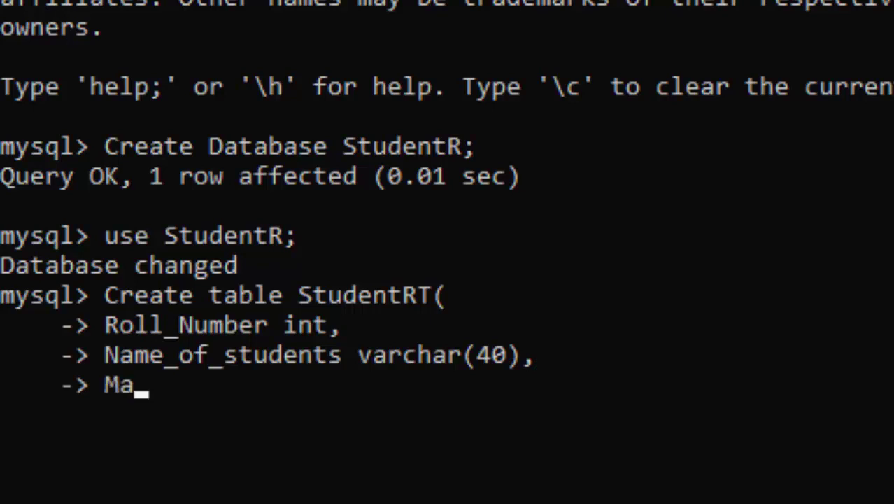
pyautogui.press('BackSpace')
pyautogui.press('BackSpace')
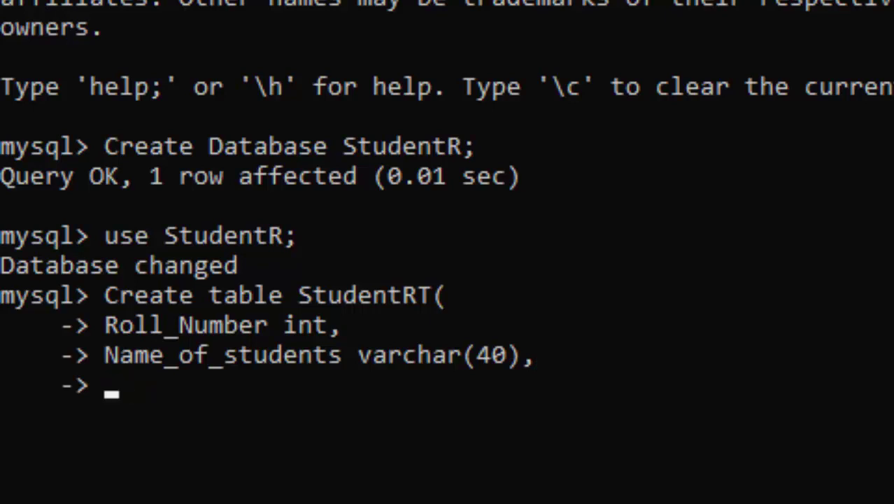
pyautogui.write('Engllis')
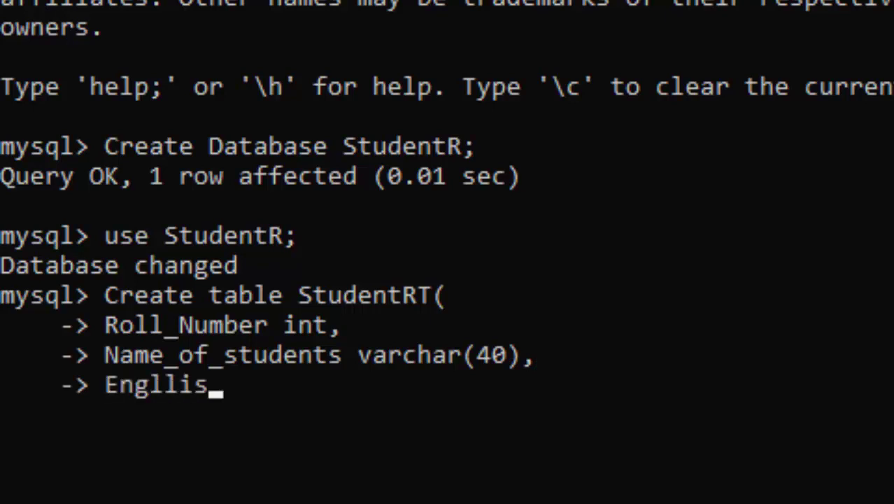
pyautogui.press('BackSpace')
pyautogui.press('BackSpace')
pyautogui.press('BackSpace')
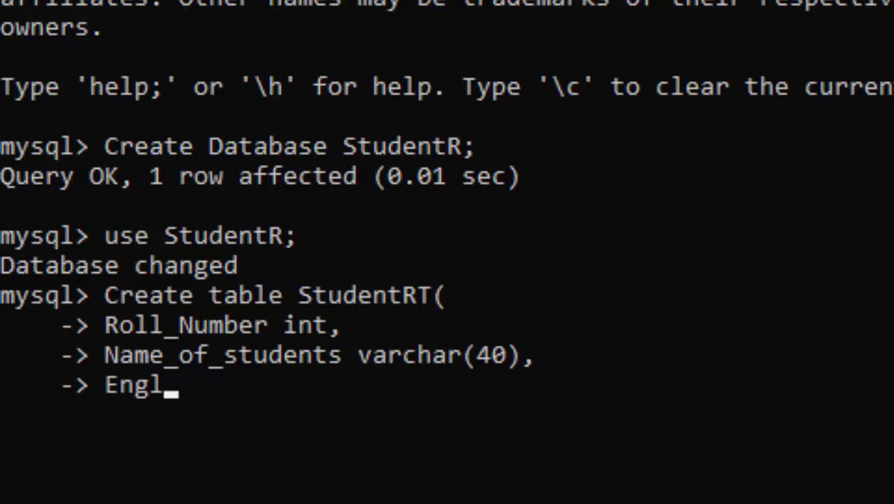
pyautogui.write('ish')
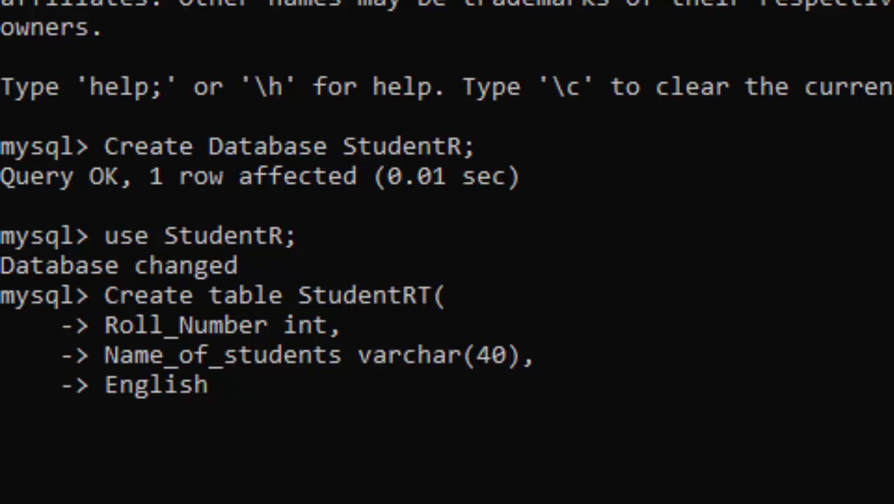
pyautogui.write(' int')
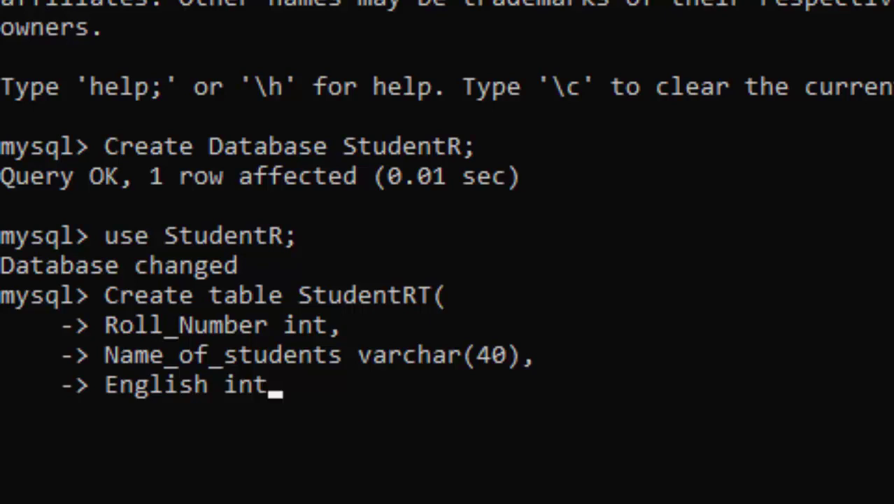
pyautogui.write(',')
pyautogui.press('Return')
pyautogui.write('Comput')
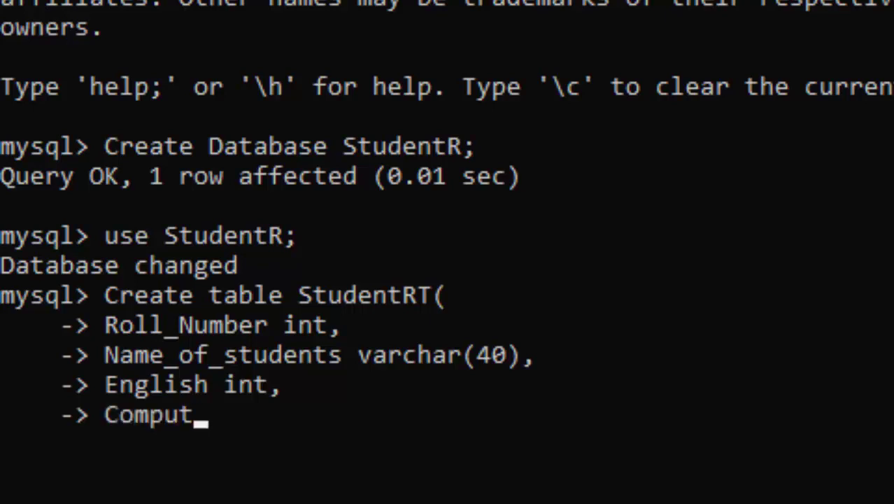
pyautogui.write('er')
pyautogui.write(' int')
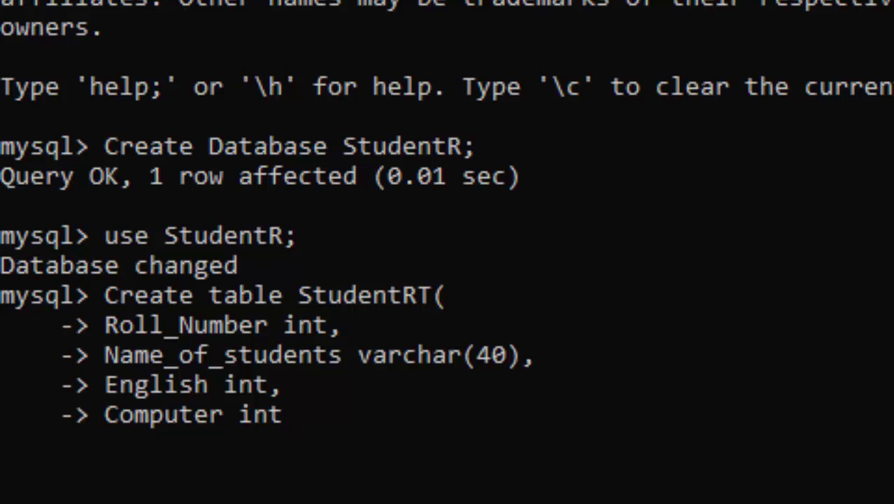
pyautogui.write(',')
pyautogui.press('Return')
# - Add the Physics int column and close the statement to create StudentRT
pyautogui.write('Phy')
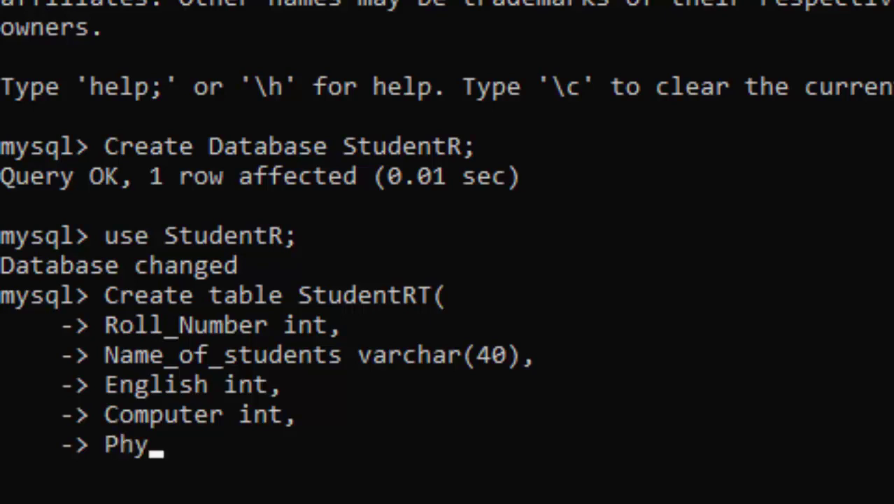
pyautogui.write('sics')
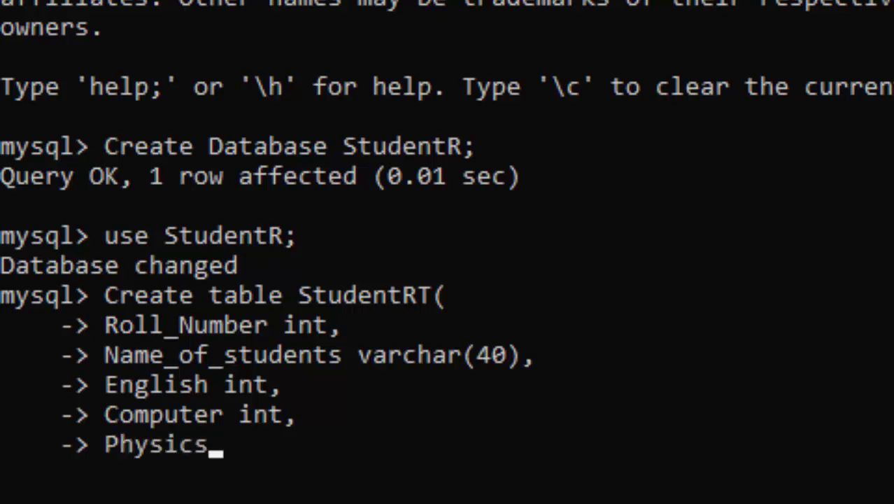
pyautogui.write(' int')
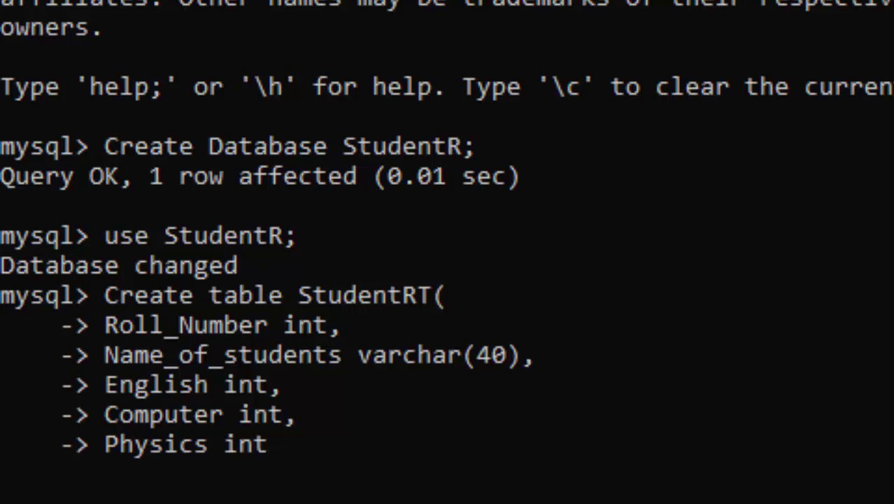
pyautogui.press('Return')
pyautogui.write(')')
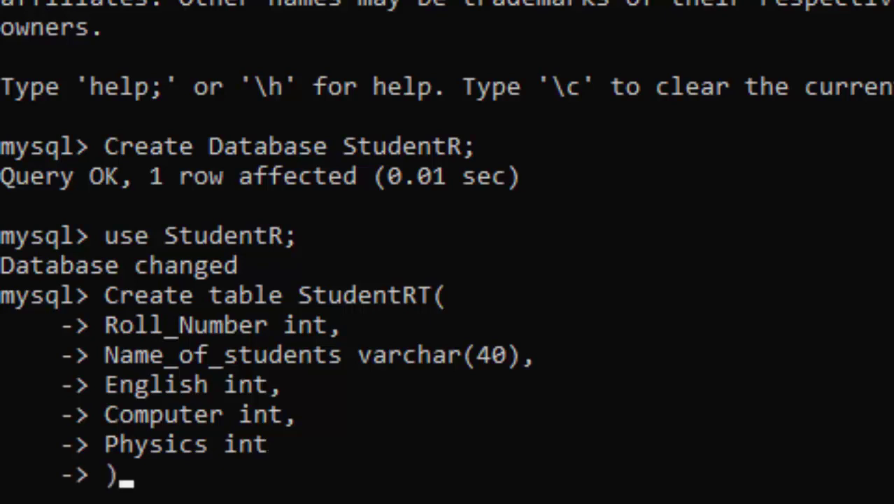
pyautogui.write(';')
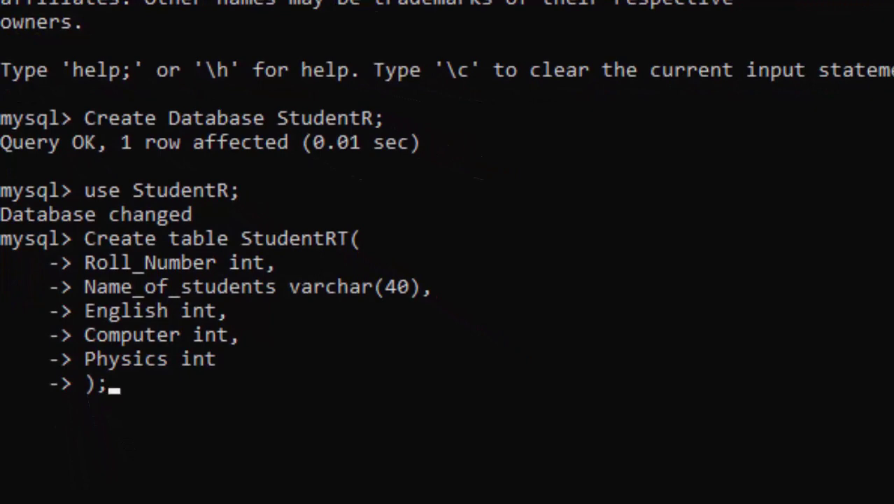
pyautogui.press('Return')
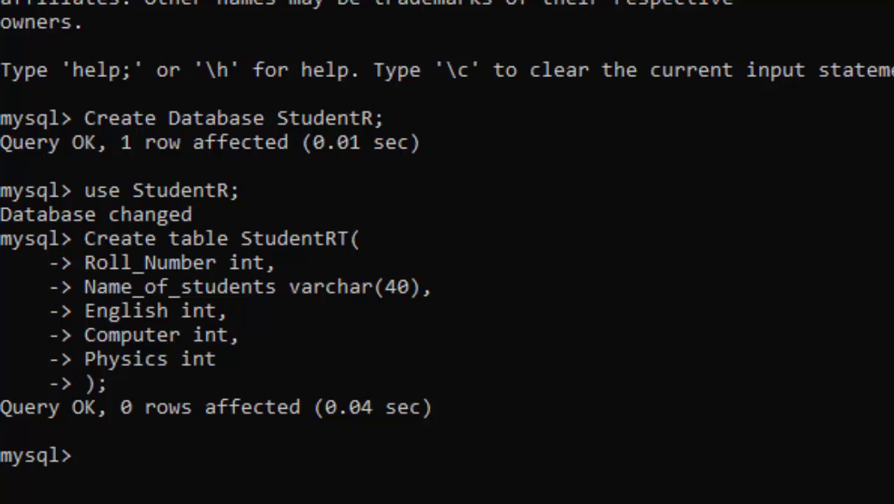
pyautogui.write('des')
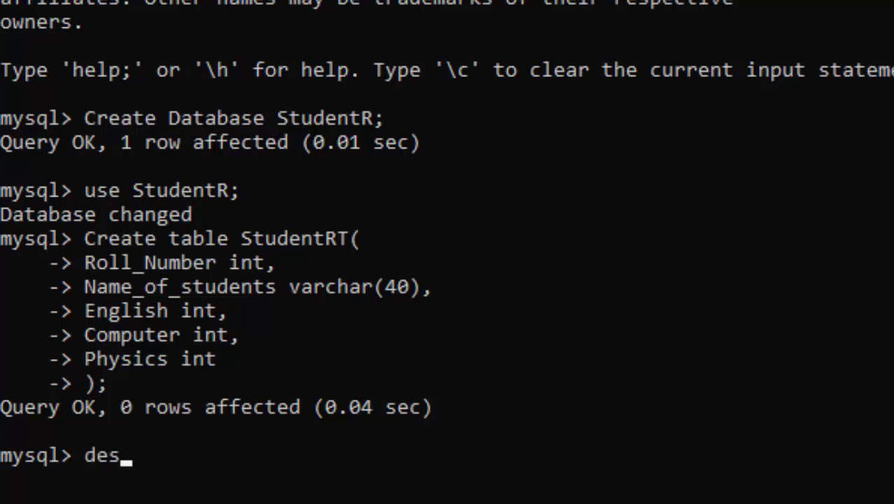
pyautogui.write('c')
# - Run desc StudentRT; to list its five columns and their types
pyautogui.write('St')
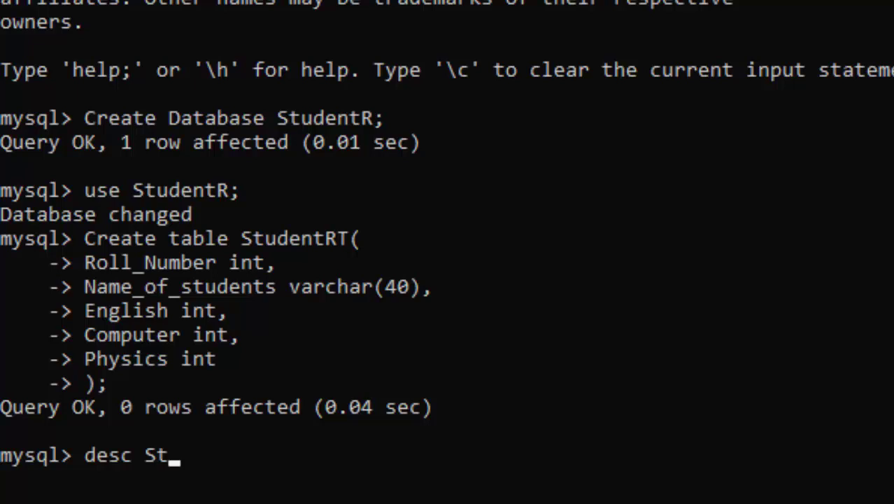
pyautogui.write('u')
pyautogui.write('d')
pyautogui.write('ent')
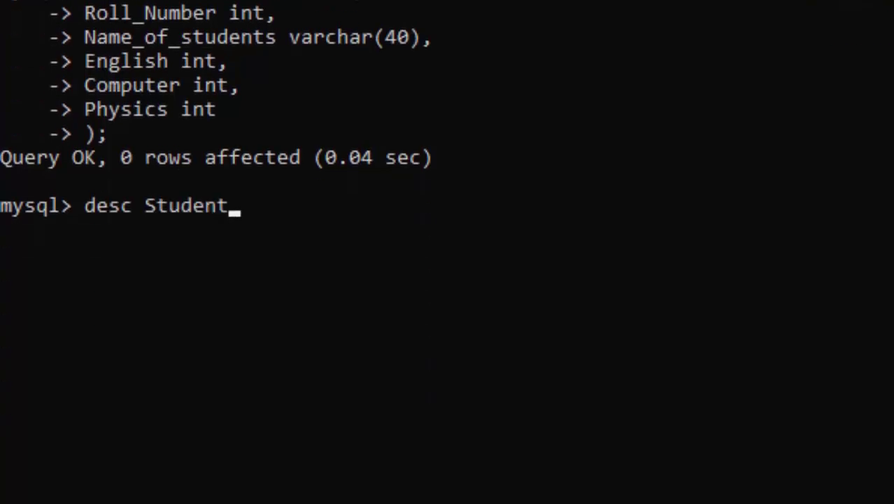
pyautogui.write('RT')
pyautogui.write(';')
pyautogui.press('Return')
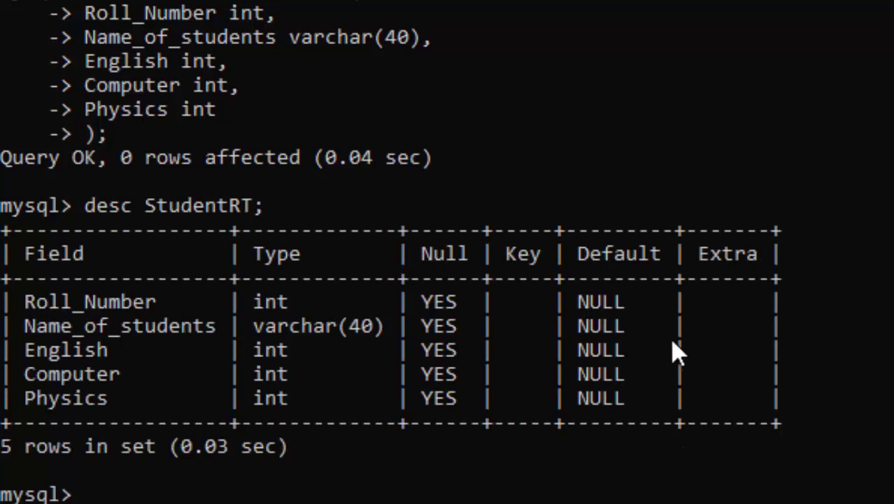
pyautogui.scroll(-2, 568, 356)
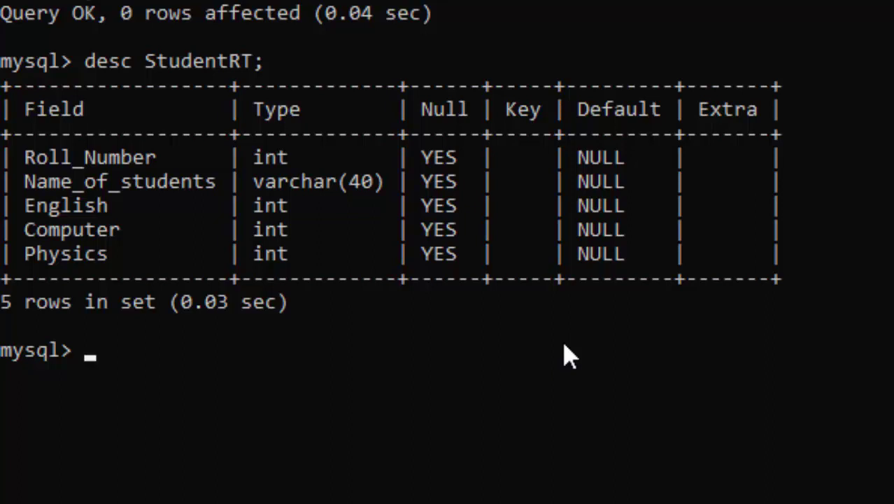
# - Type an insert into StudentRT with columns Roll_Number, student name, English, Computer and Physics
pyautogui.write('in')
pyautogui.write('sert in')
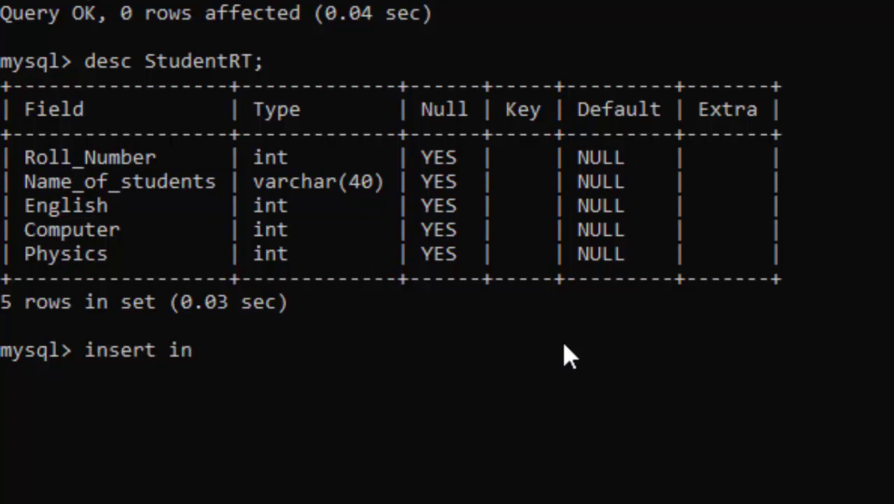
pyautogui.write('to')
pyautogui.write(' S')
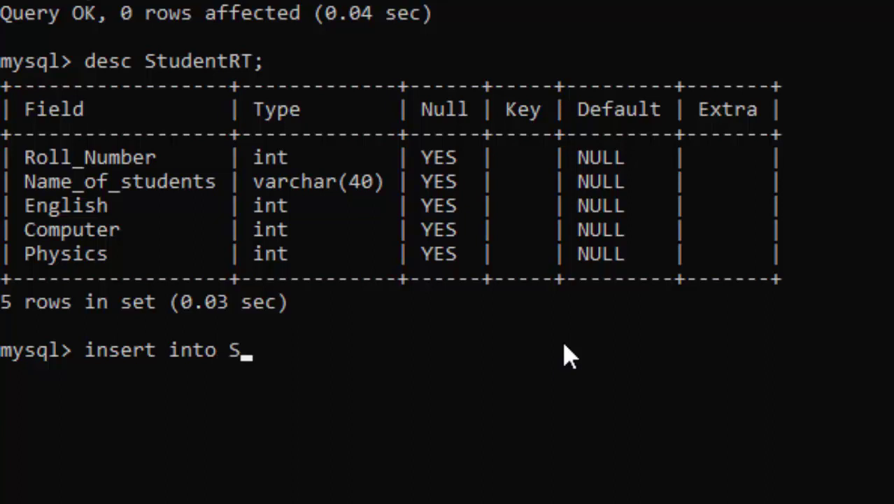
pyautogui.write('tudent')
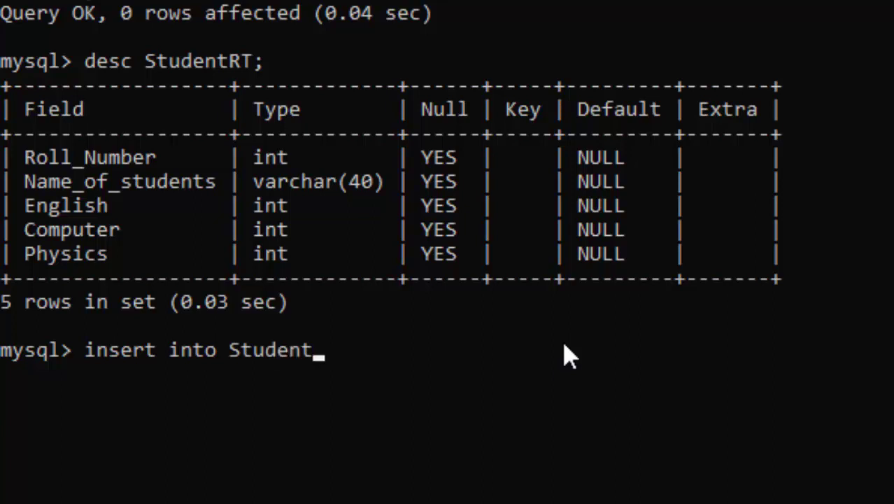
pyautogui.write('RR')
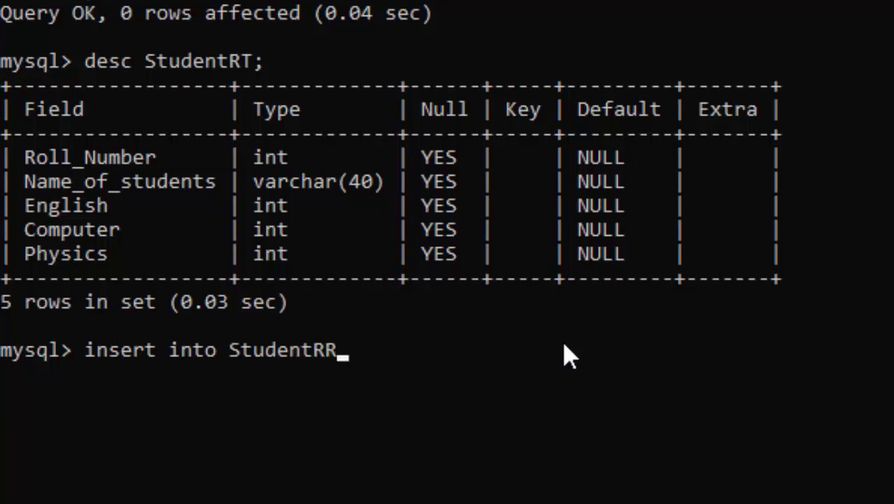
pyautogui.press('BackSpace')
pyautogui.write('R')
pyautogui.write('T')
pyautogui.press('BackSpace')
pyautogui.press('BackSpace')
pyautogui.write('T')
pyautogui.write('(')
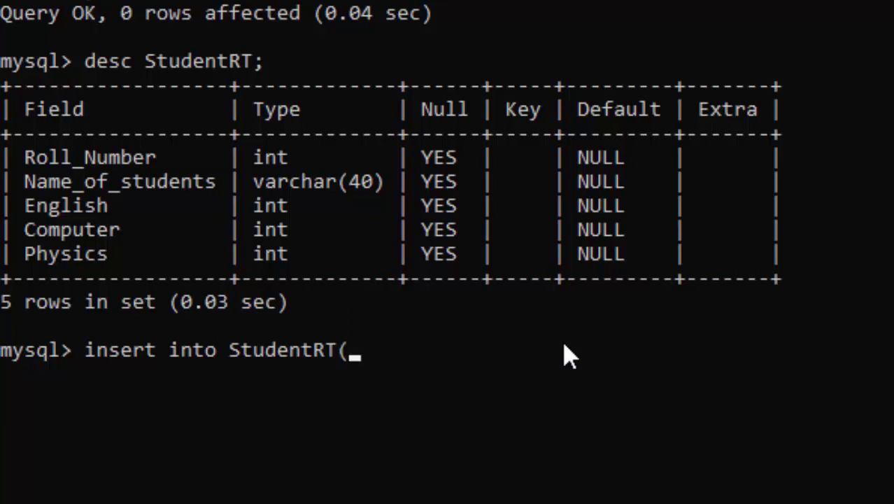
pyautogui.write('R')
pyautogui.write('o')
pyautogui.write('ll')
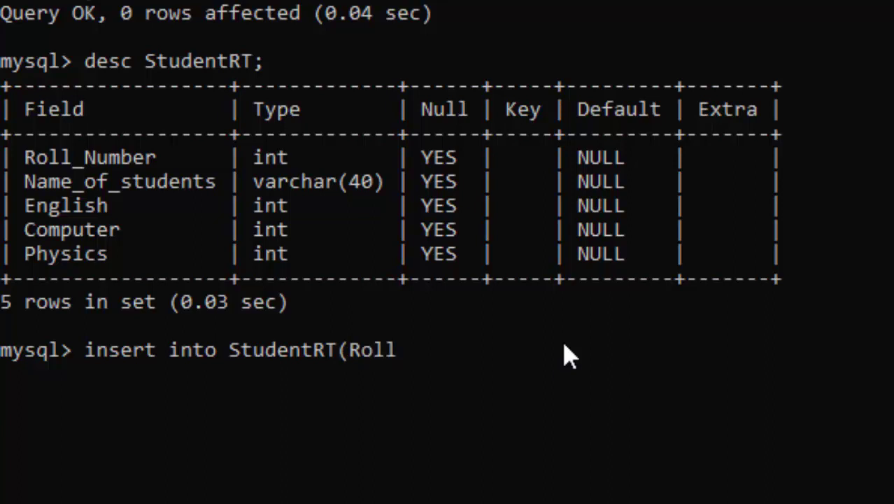
pyautogui.write('_Num')
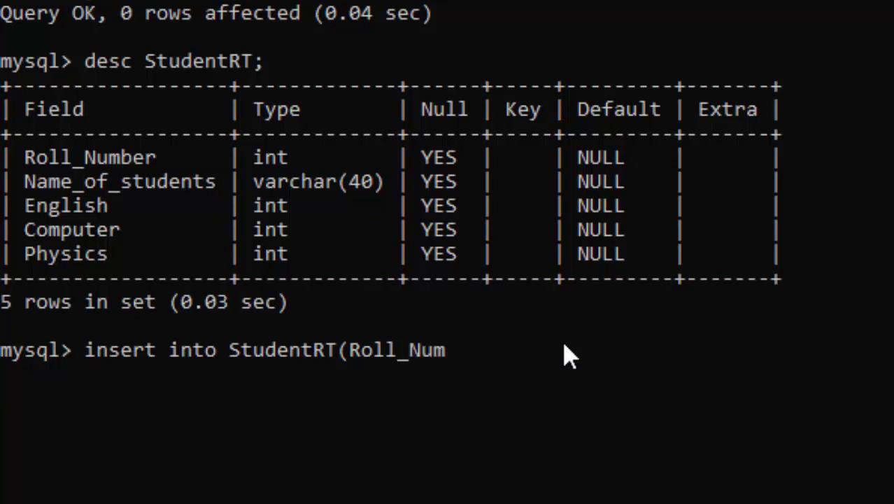
pyautogui.write('ber')
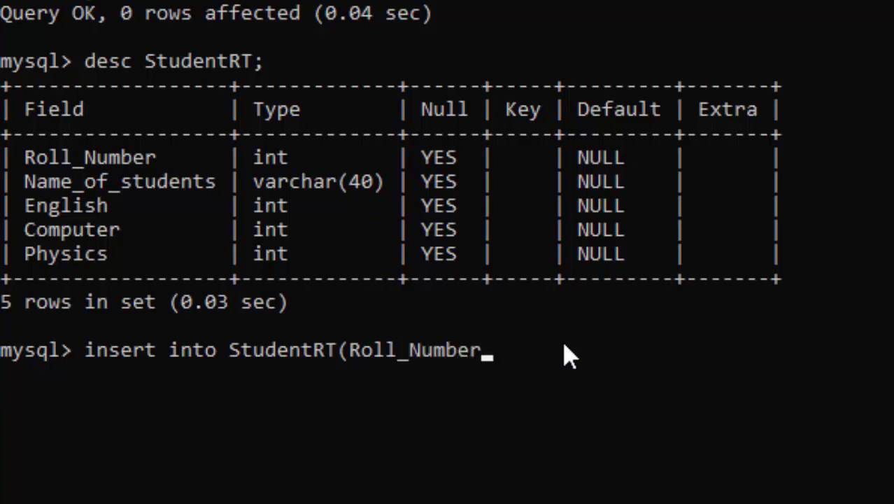
pyautogui.write(',')
pyautogui.write('N')
pyautogui.write('ame_')
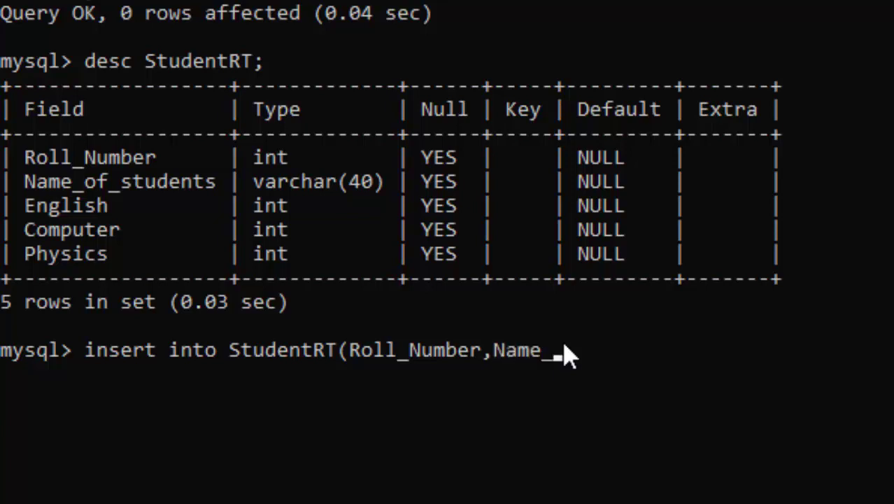
pyautogui.write('c')
pyautogui.write('s')
pyautogui.write('tudent')
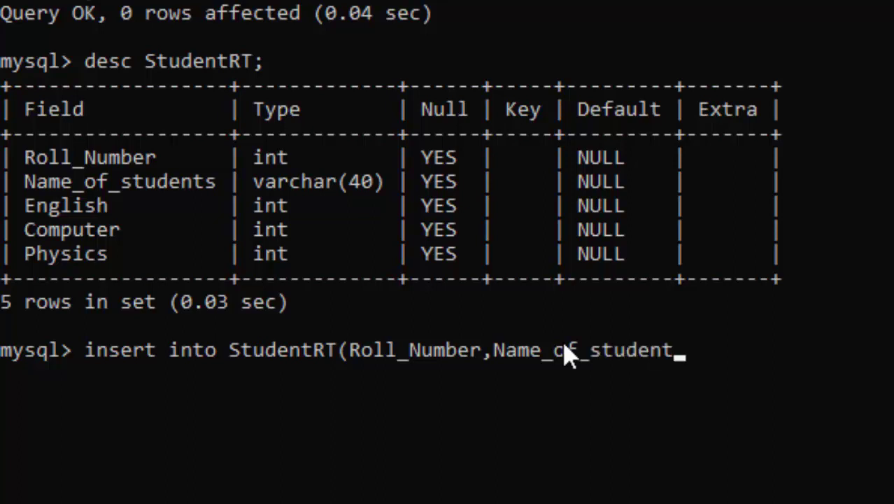
pyautogui.write(',')
pyautogui.write('E')
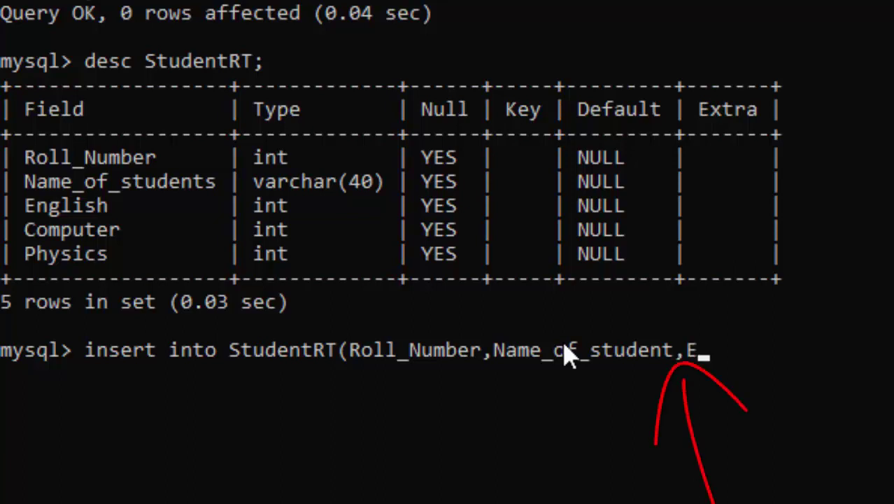
pyautogui.write('ngl')
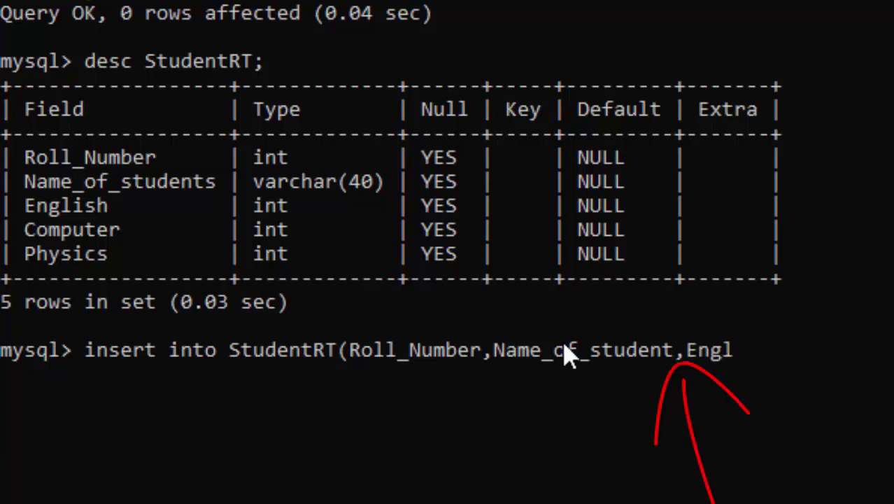
pyautogui.write('ish,')
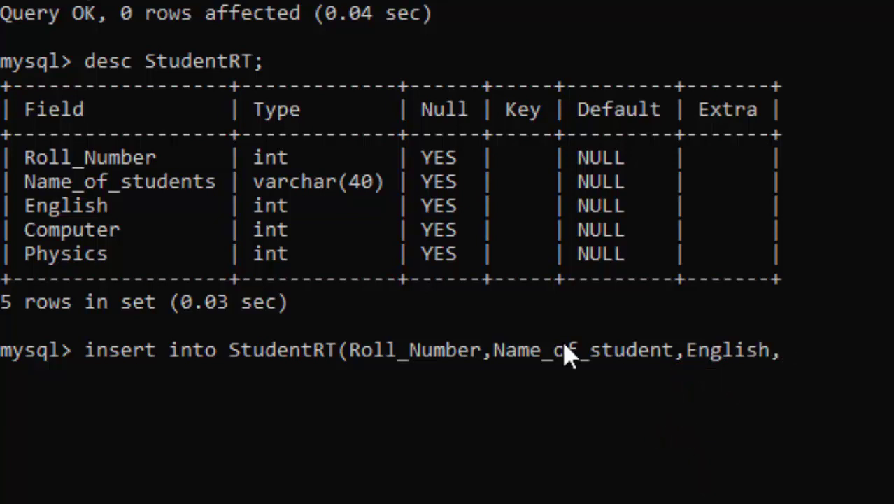
pyautogui.write('C')
pyautogui.write('omput')
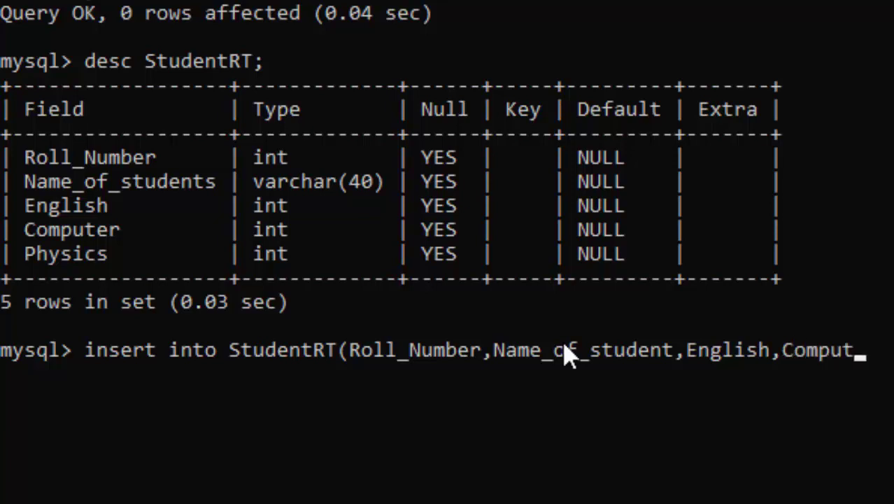
pyautogui.press('BackSpace')
pyautogui.write('t')
pyautogui.write('er')
pyautogui.write(',')
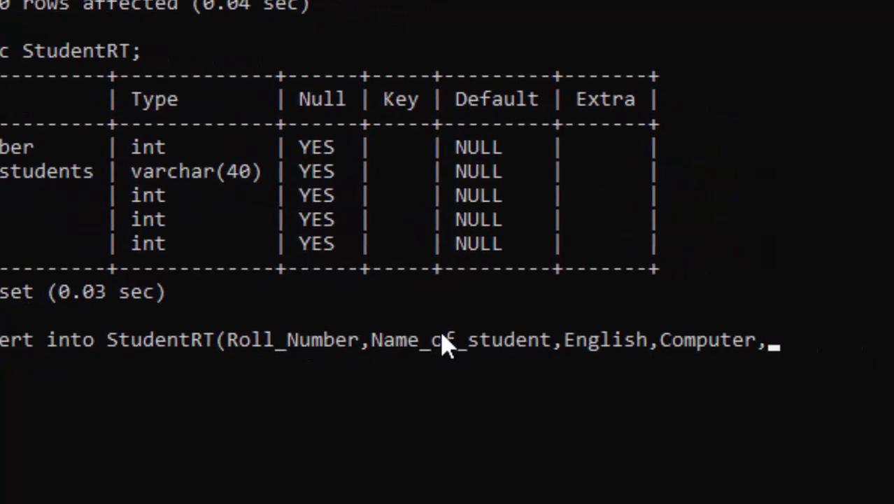
pyautogui.write('Phy')
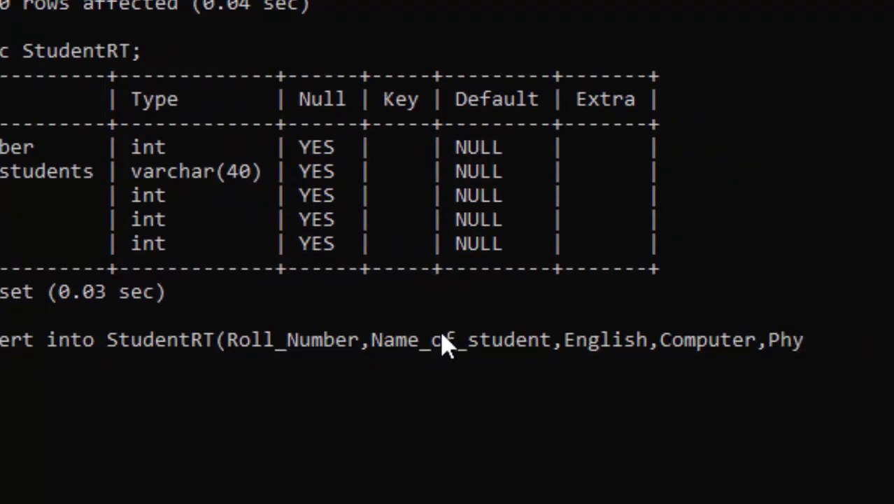
pyautogui.write('sics')
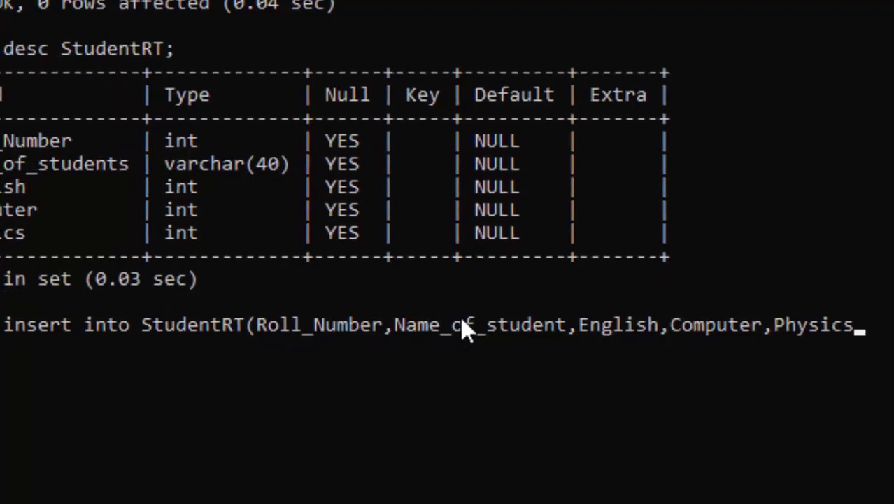
# - Complete the insert with values (1, a student's name, 66, 67, 89)
pyautogui.write(')')
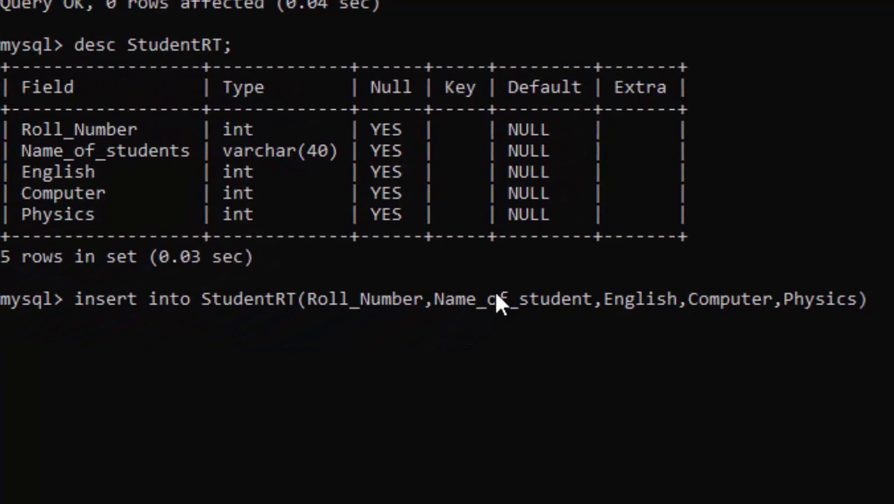
pyautogui.write('v')
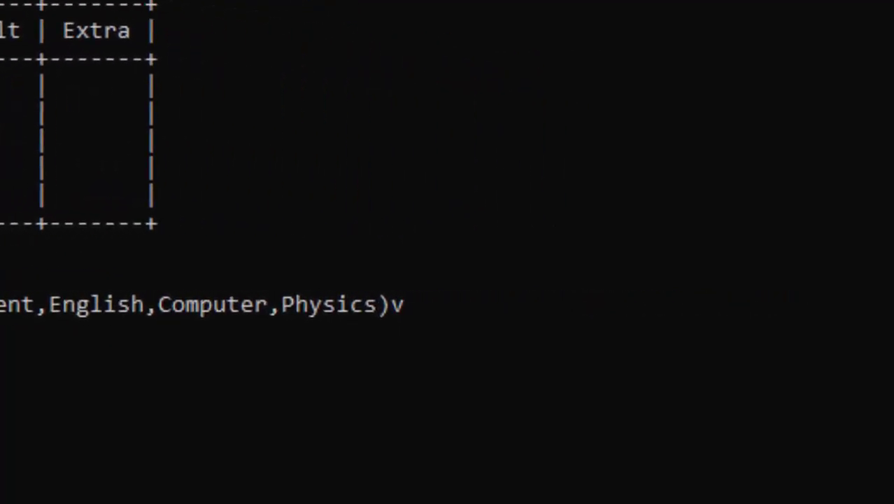
pyautogui.press('BackSpace')
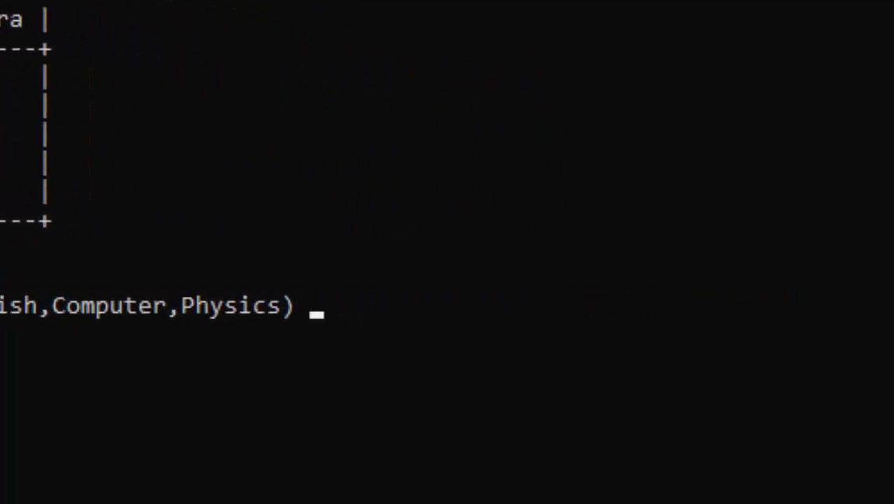
pyautogui.write('values')
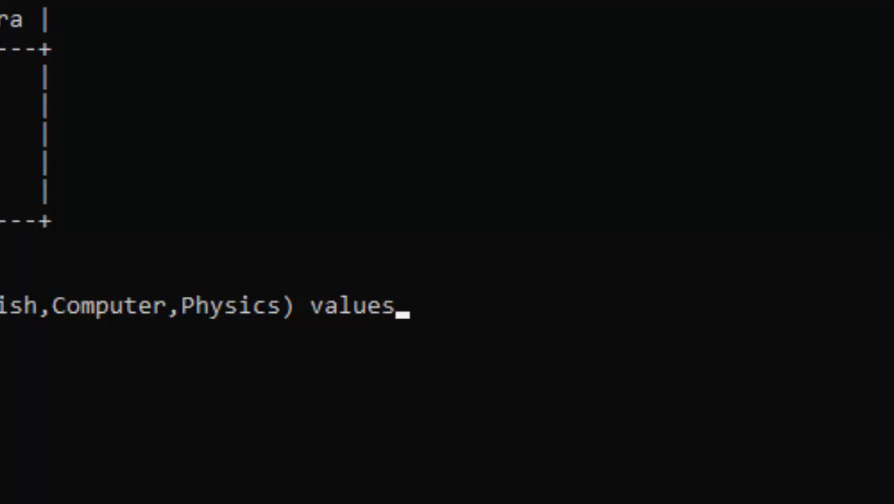
pyautogui.write('(')
pyautogui.write('1,')
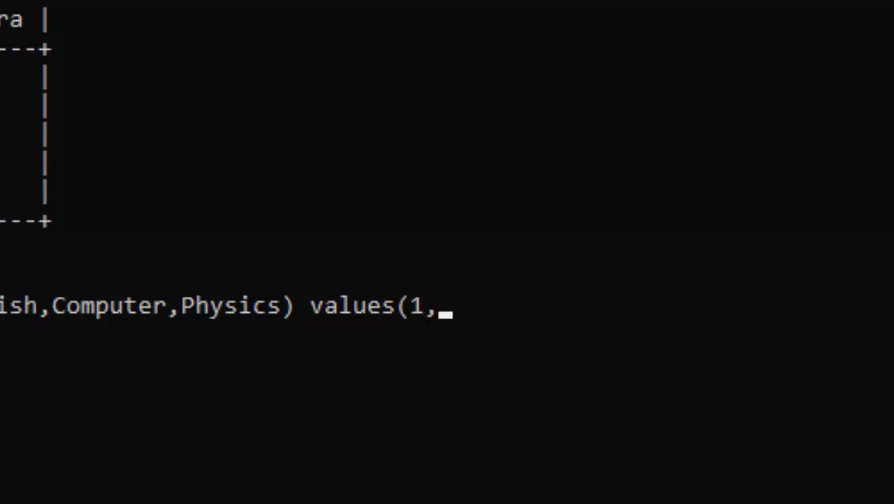
pyautogui.write('R')
pyautogui.press('BackSpace')
pyautogui.write("'")
pyautogui.write("Ram'")
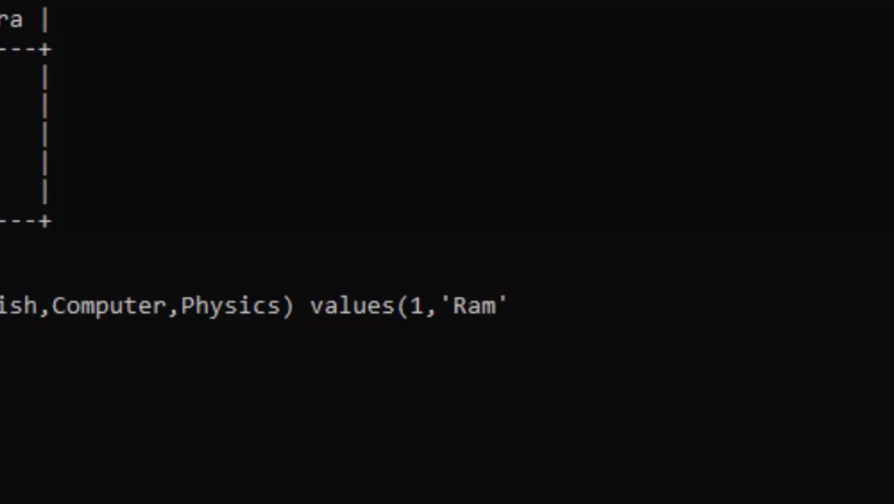
pyautogui.write(',')
pyautogui.write('66')
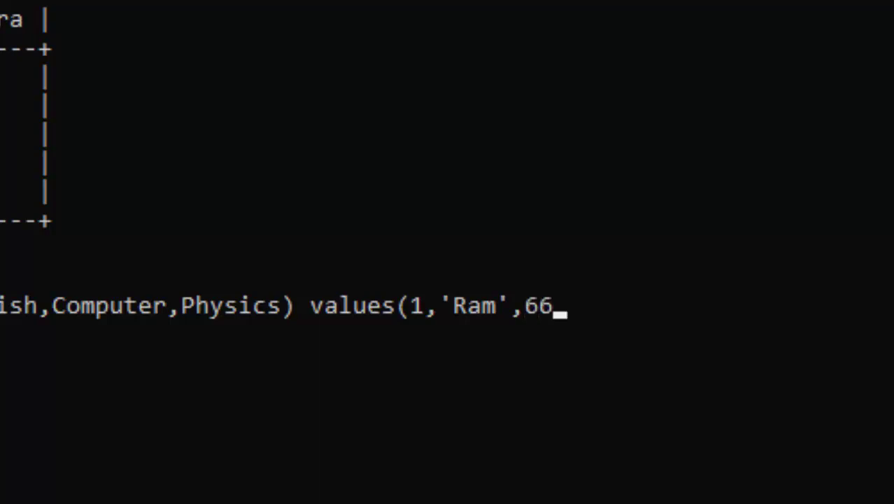
pyautogui.write(',67')
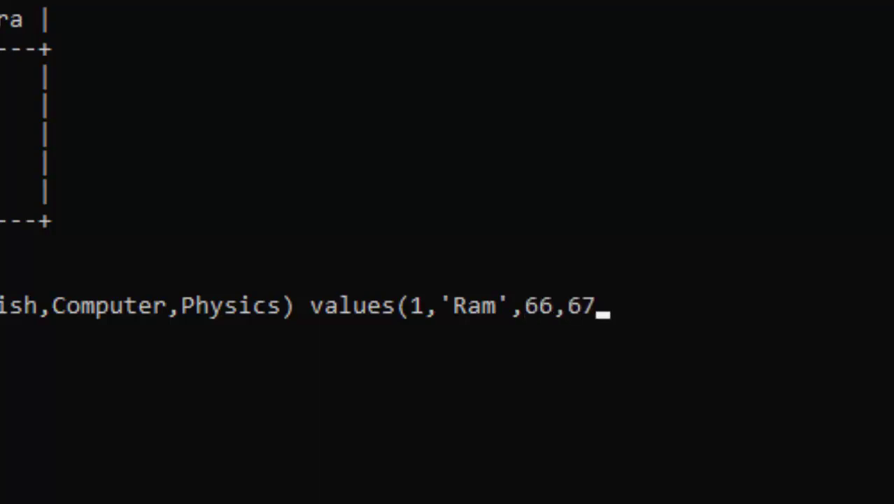
pyautogui.write(',')
pyautogui.write('89')
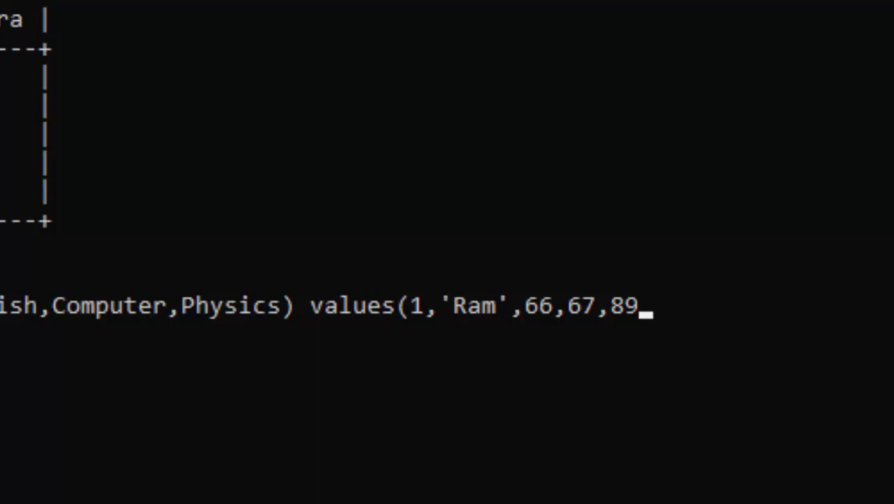
pyautogui.write(')')
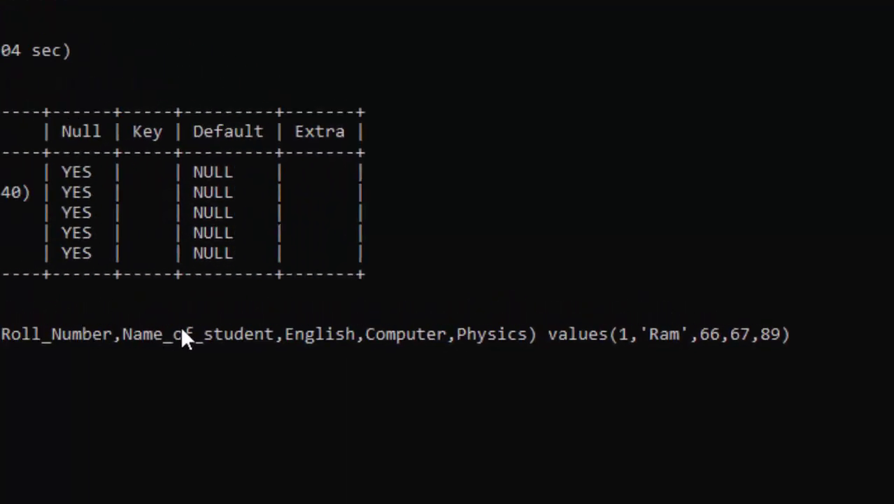
pyautogui.write(';')
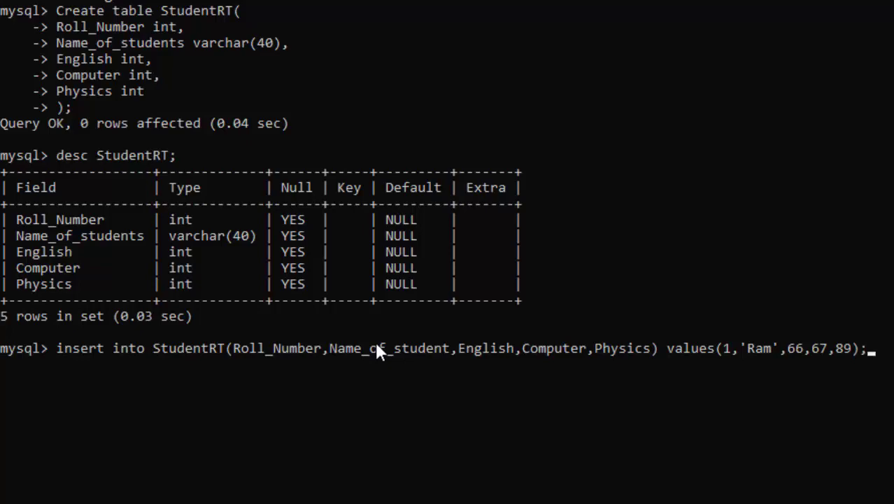
# - Run the insert, which fails on column 'Name_of_student', then describe StudentRT to list its columns
pyautogui.press('Return')
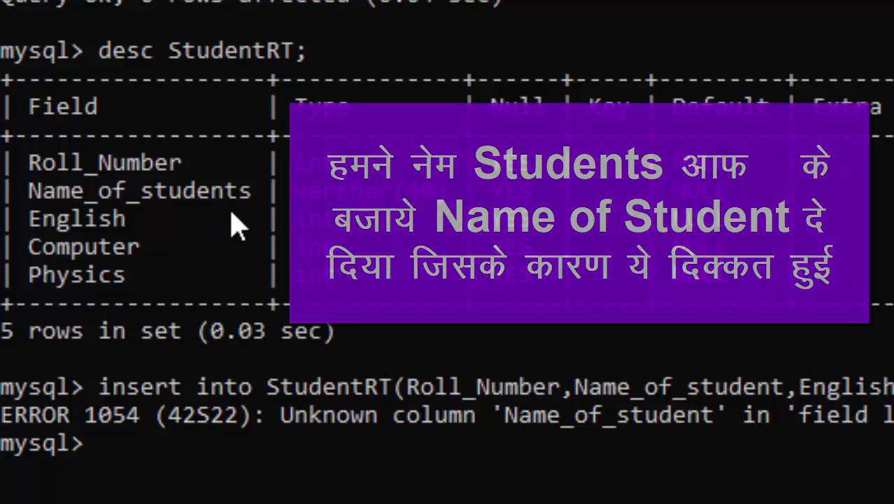
pyautogui.write('d')
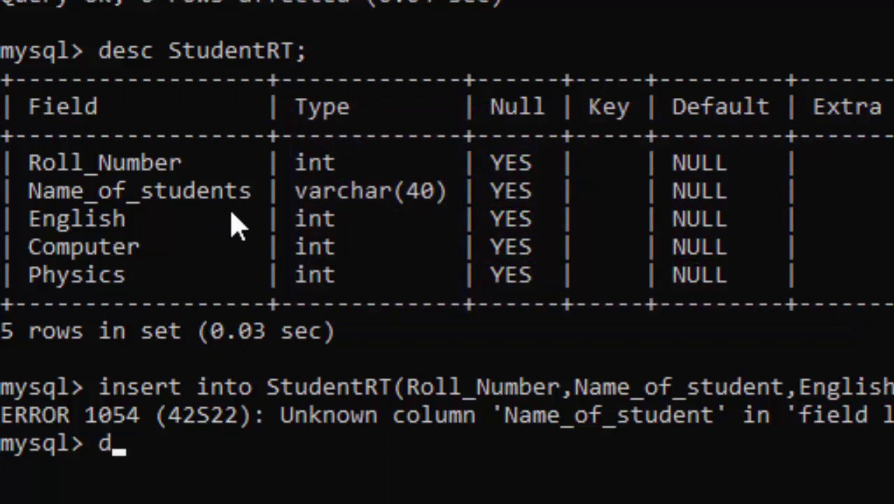
pyautogui.write('esc ')
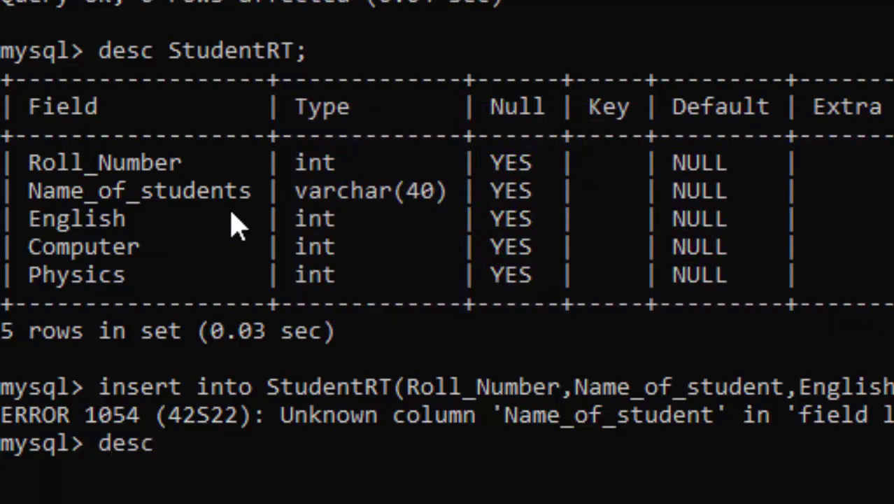
pyautogui.write('D')
pyautogui.press('BackSpace')
pyautogui.write('Studen')
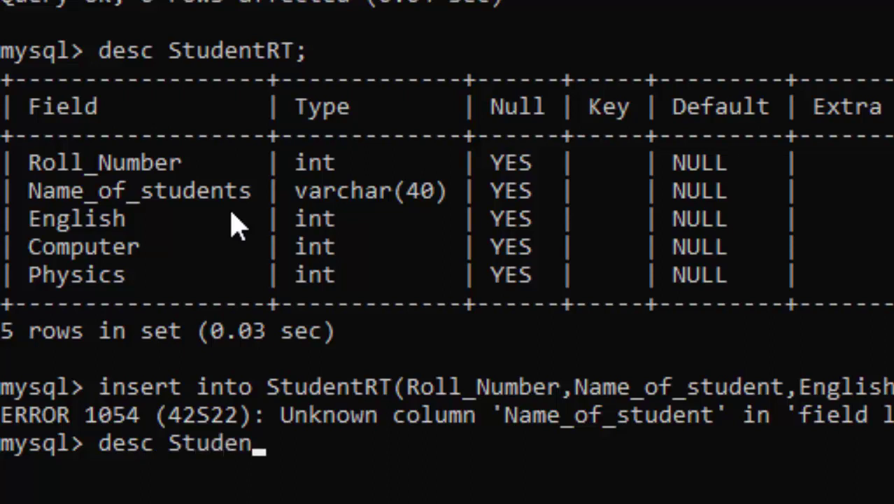
pyautogui.write('t')
pyautogui.write('RT;')
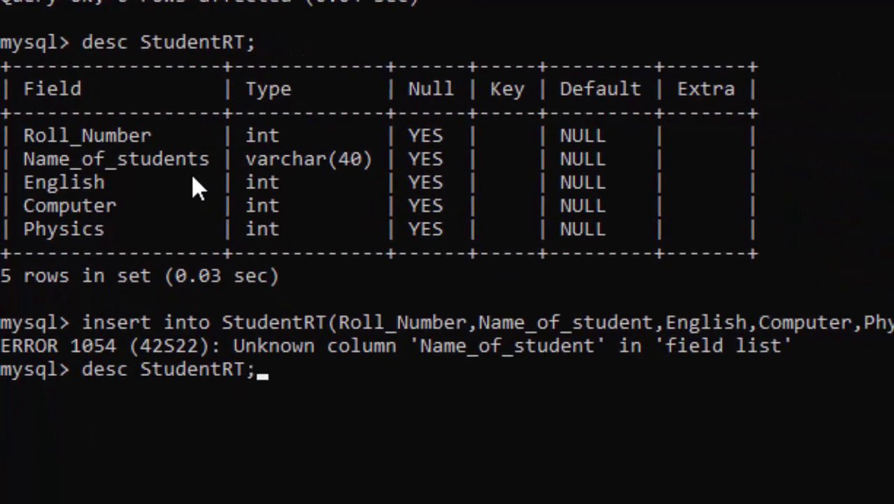
pyautogui.press('Return')
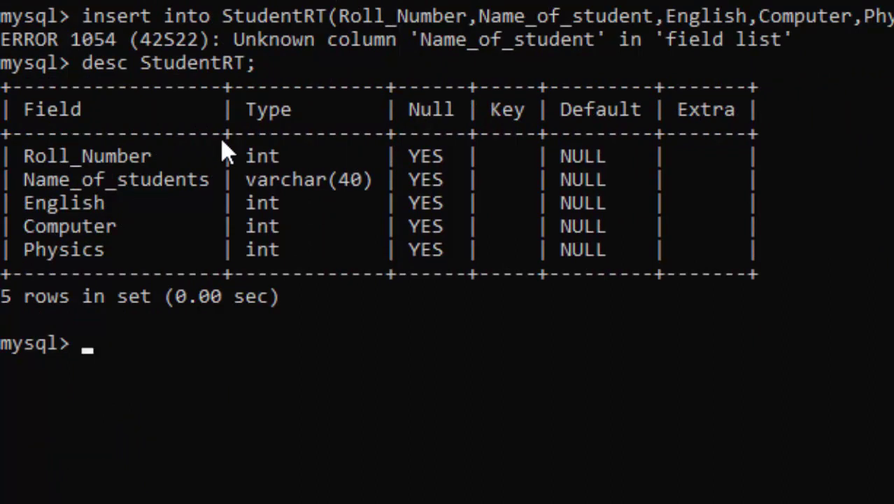
# - Insert a StudentRT row: roll 1, the student's name in Name_of_students, and marks 66, 78, 89
pyautogui.write('insert ')
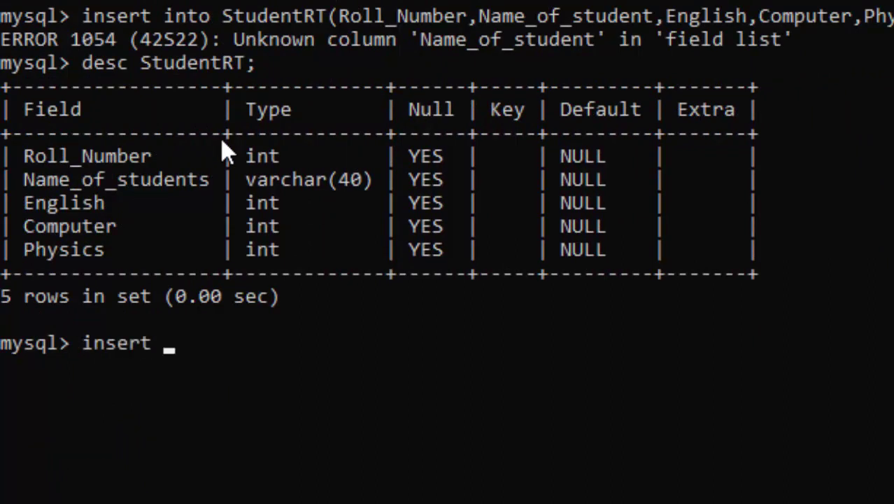
pyautogui.write('into StudentRT(Roll_Number,Name')
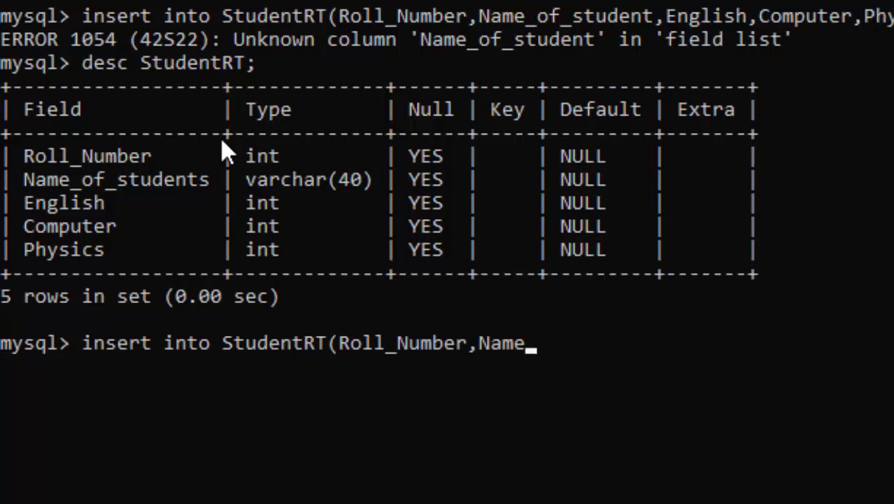
pyautogui.write('_o')
pyautogui.write('f_')
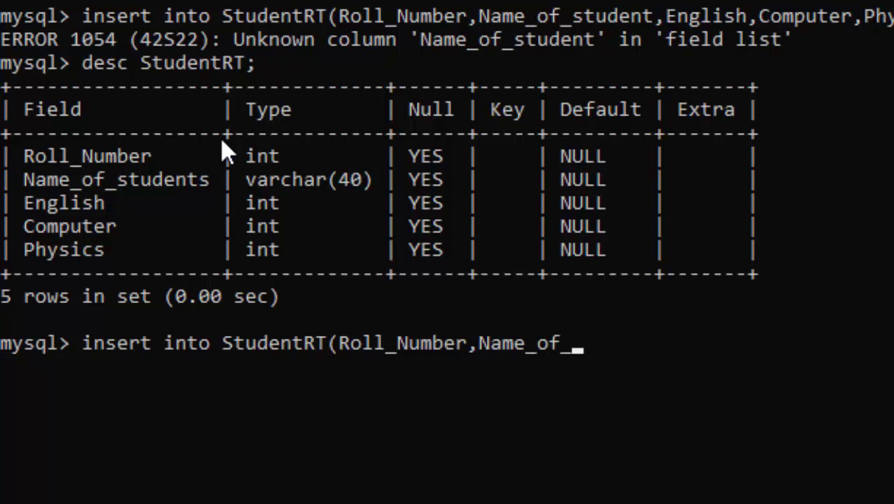
pyautogui.write('stude')
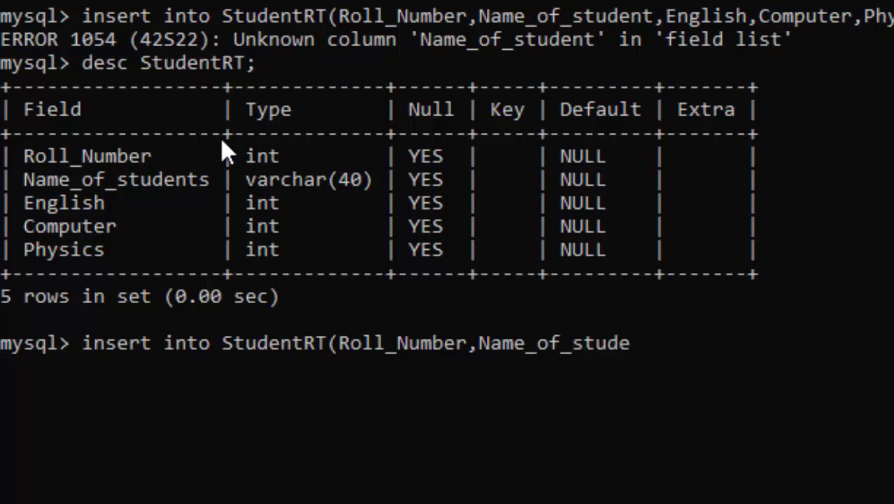
pyautogui.write('nts')
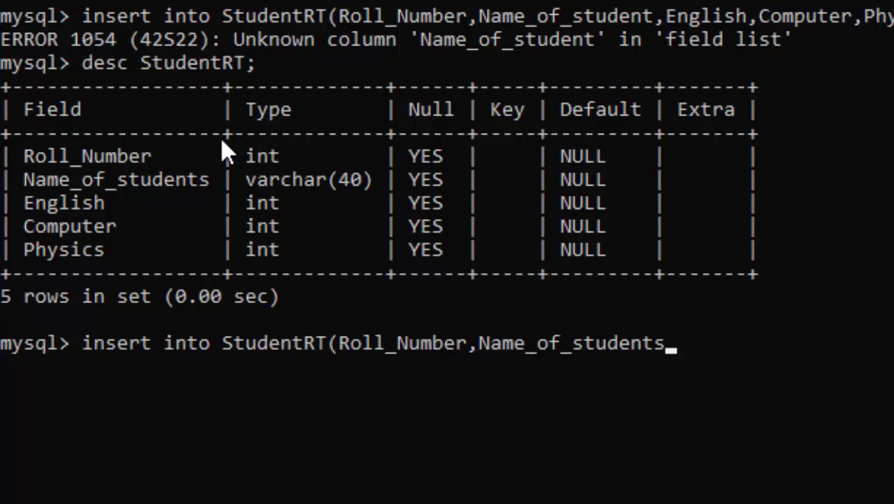
pyautogui.write(',')
pyautogui.write('E')
pyautogui.write('ngli')
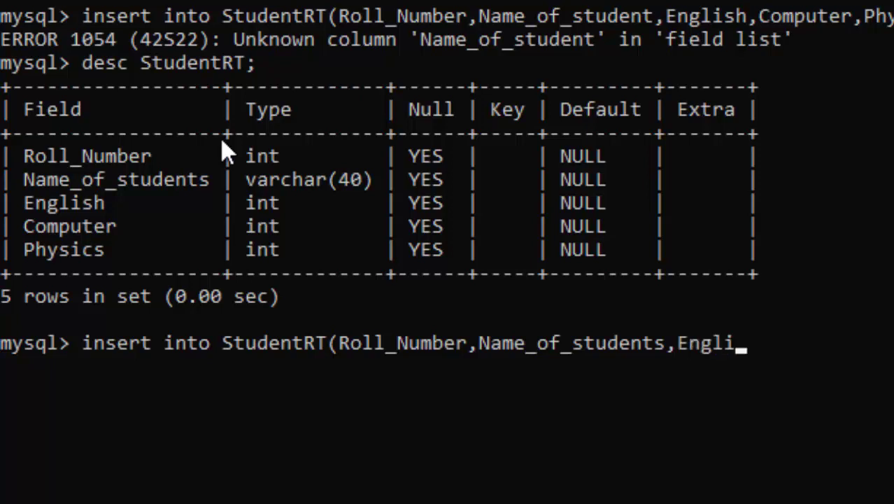
pyautogui.write('sh,')
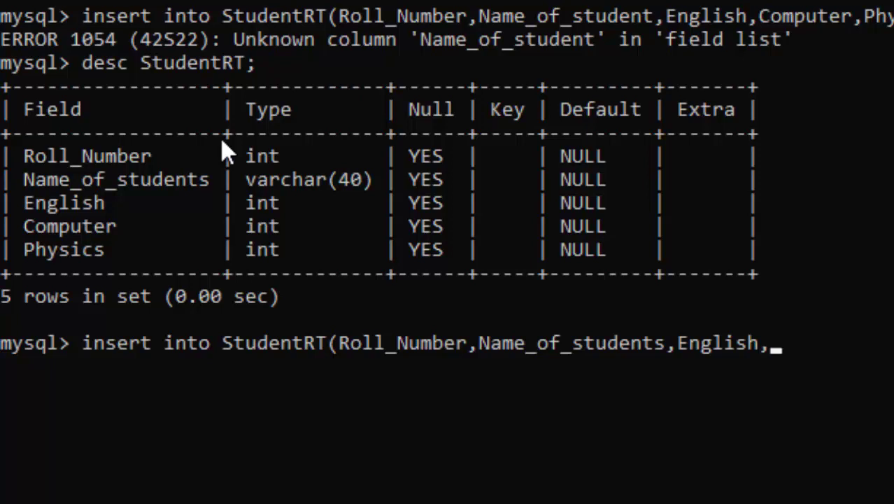
pyautogui.write('Comp')
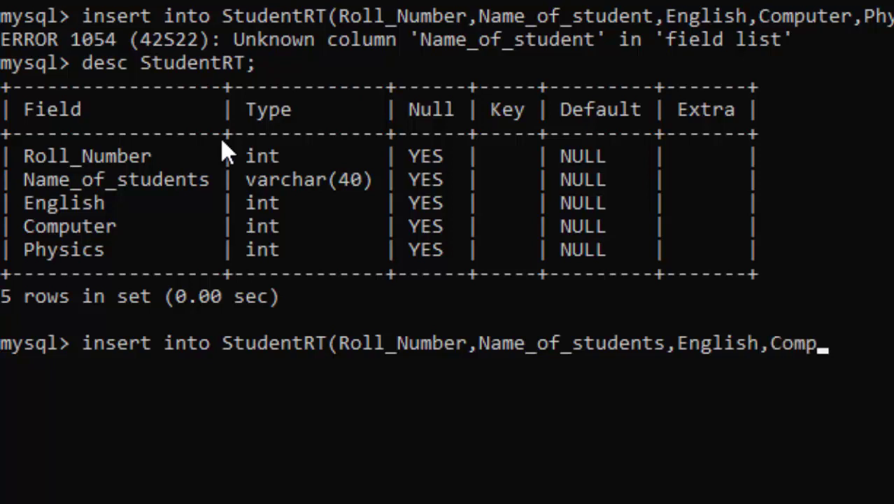
pyautogui.write('ut')
pyautogui.write('er')
pyautogui.write(',')
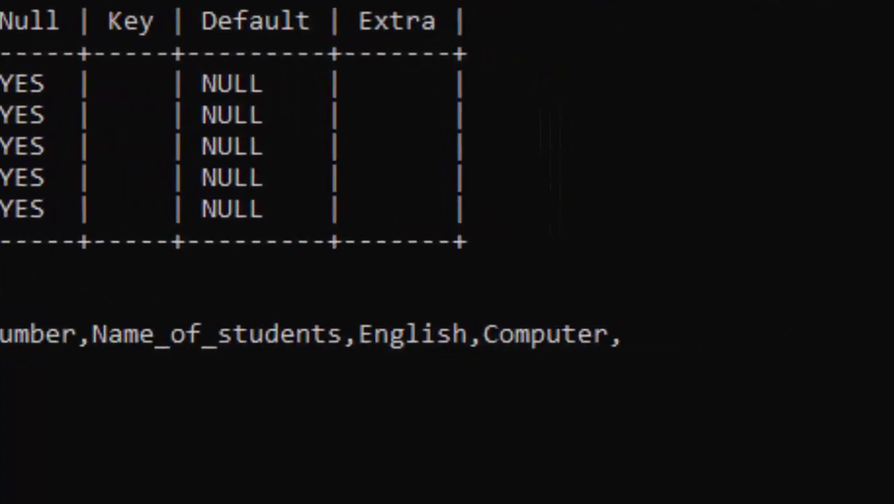
pyautogui.write('Ph')
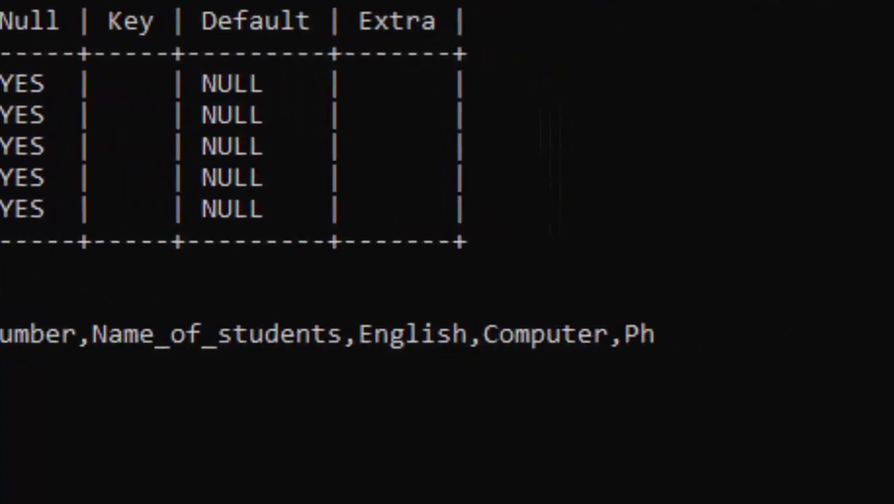
pyautogui.write('ysics')
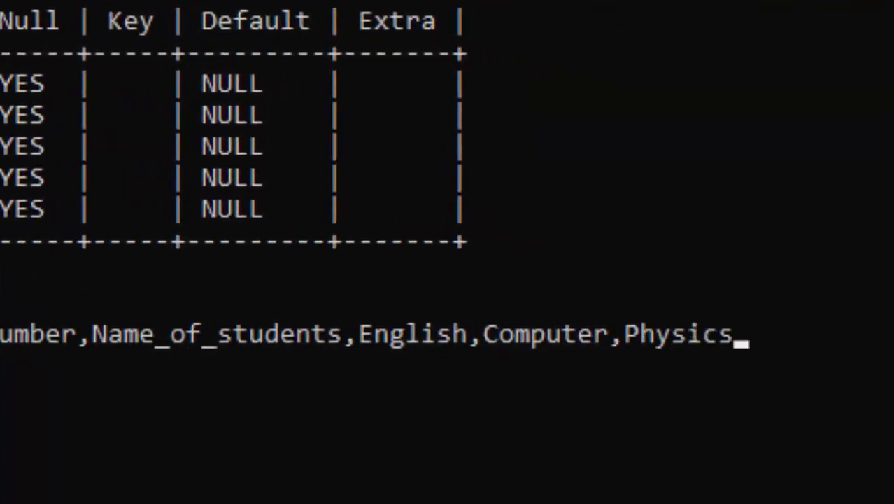
pyautogui.write(')')
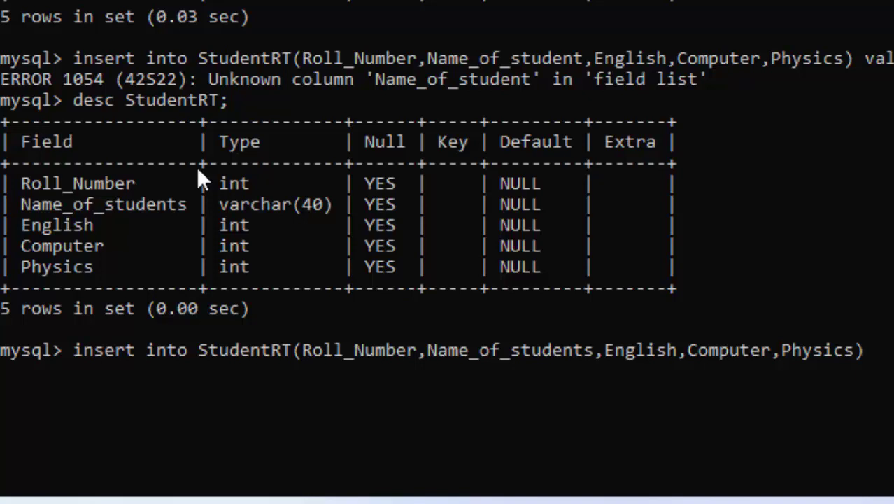
pyautogui.write('value')
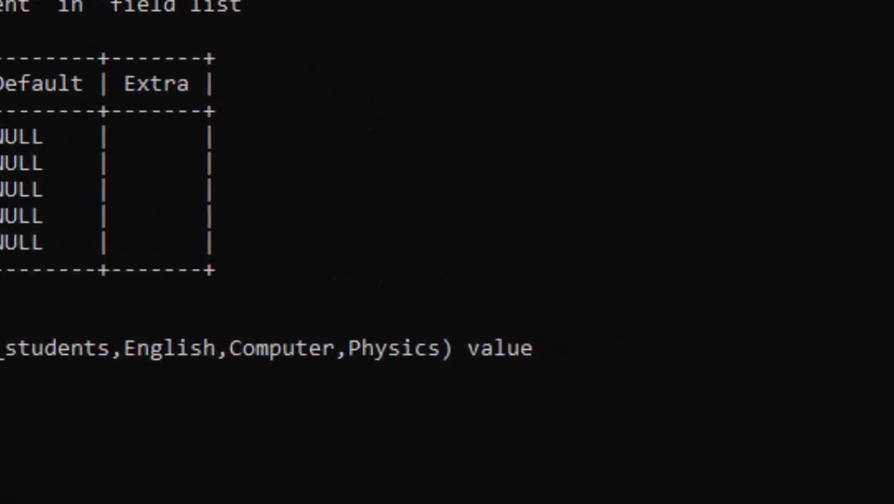
pyautogui.write('s')
pyautogui.write('(')
pyautogui.write('1,')
pyautogui.write("'R")
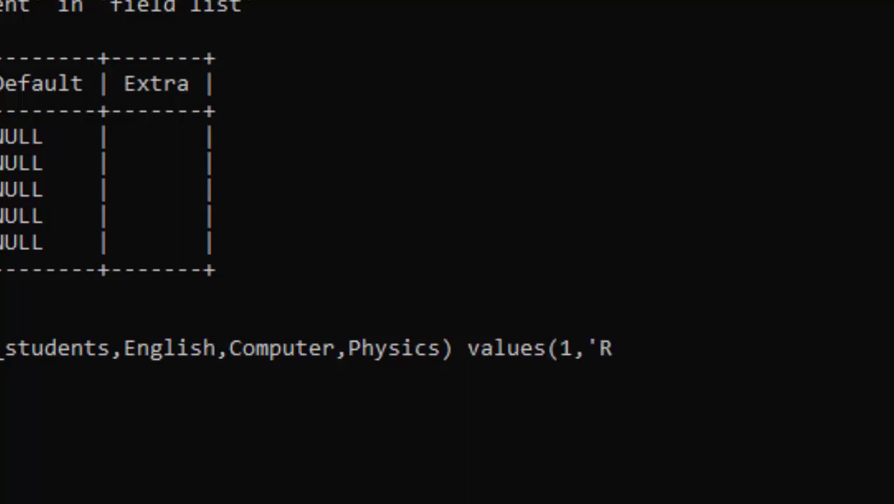
pyautogui.write("am'")
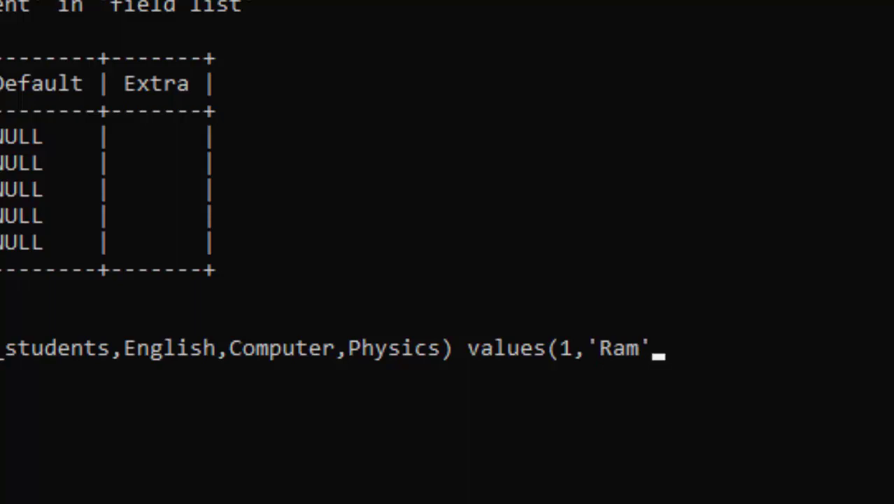
pyautogui.write(',66')
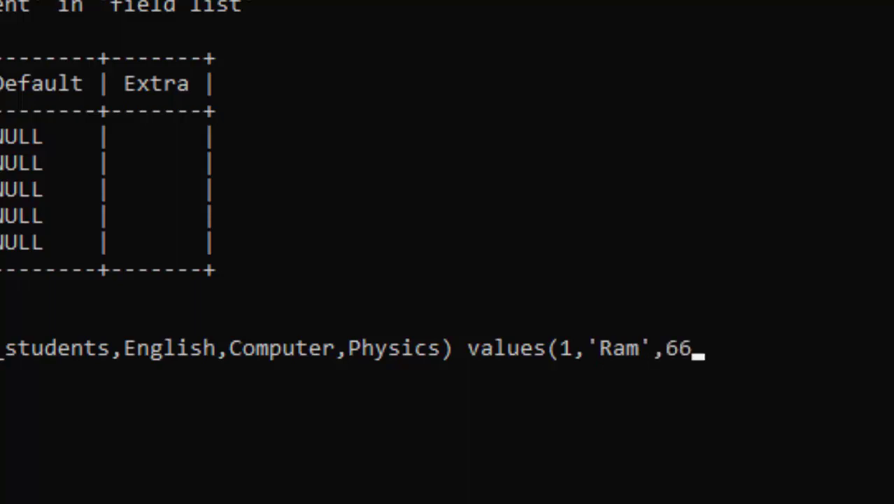
pyautogui.write(',78')
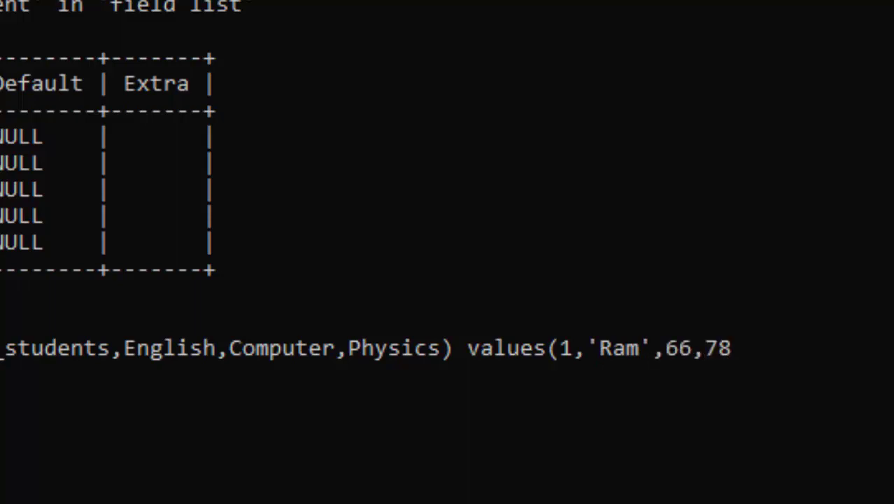
pyautogui.write(',8')
pyautogui.write('9);')
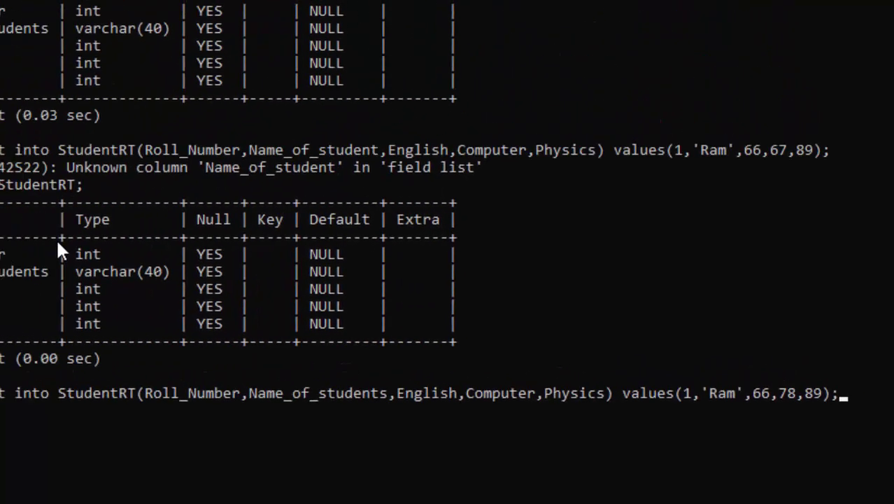
pyautogui.press('Return')
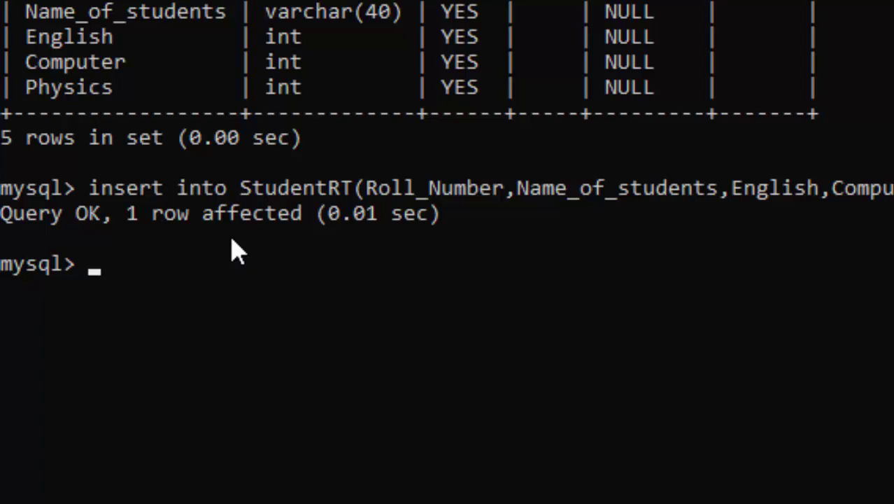
# - Run select * on StudentRT to show the single row with roll 1 and marks 66, 78, 89
pyautogui.write('sel')
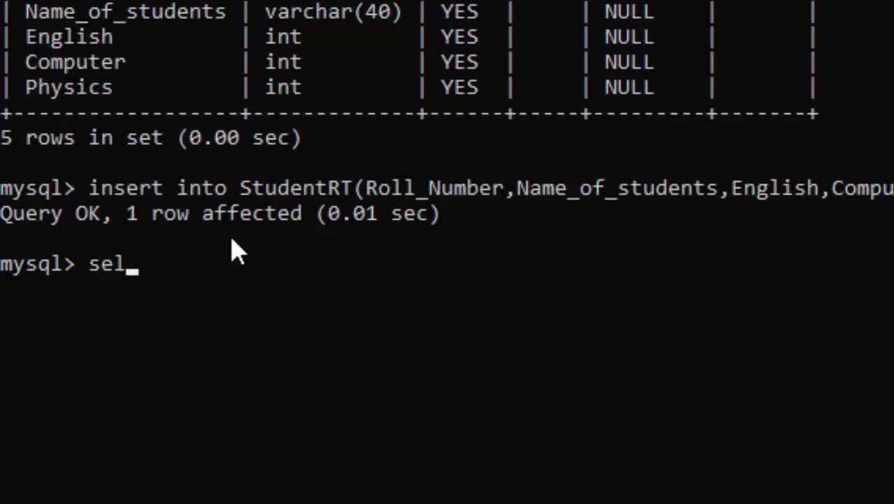
pyautogui.write('ect ')
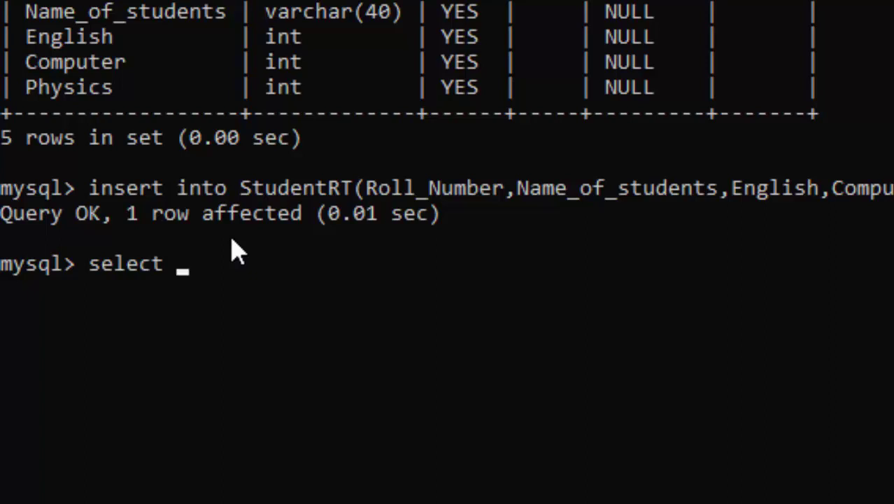
pyautogui.write('*')
pyautogui.write(' fr')
pyautogui.write('om ')
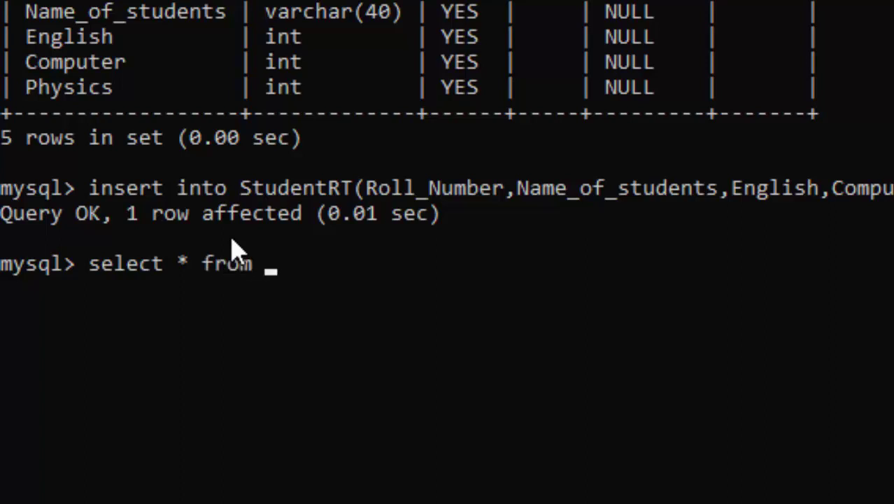
pyautogui.write('Stud')
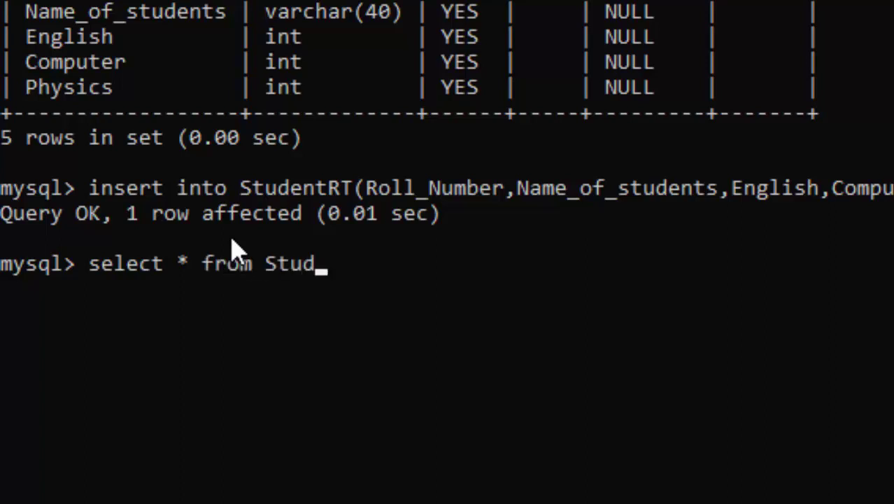
pyautogui.write('entRT')
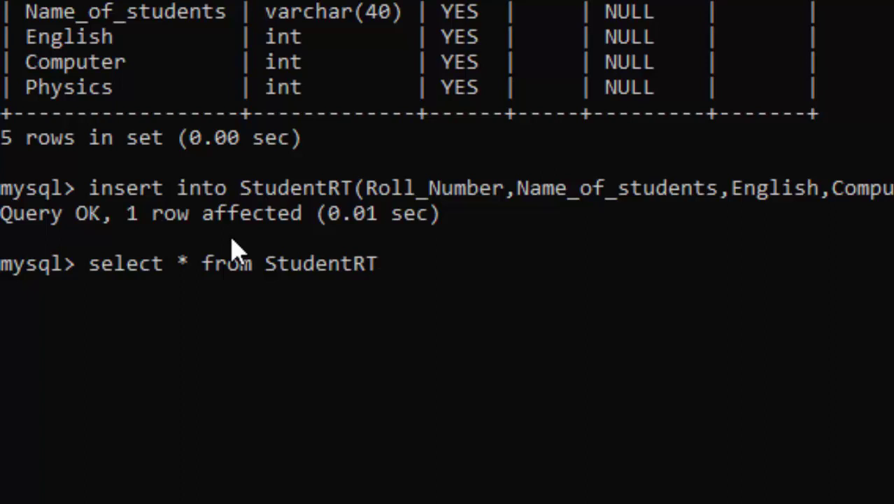
pyautogui.write(';')
pyautogui.press('Return')
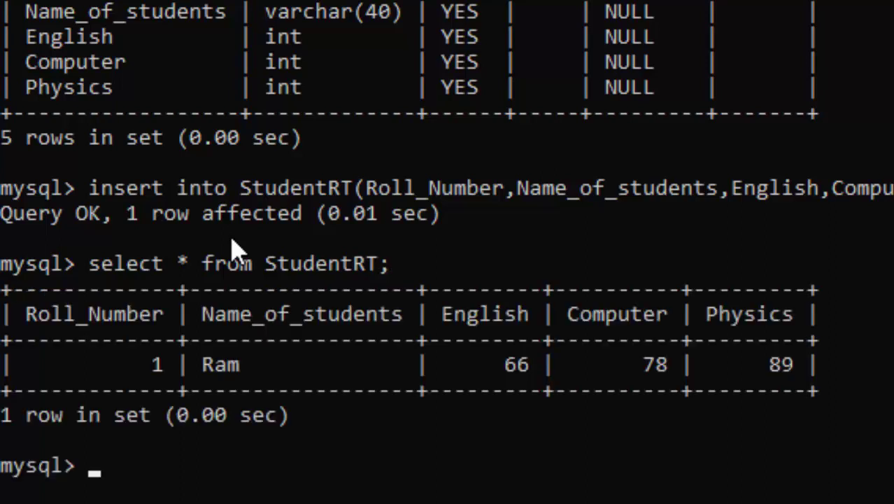
pyautogui.scroll(-2, 269, 280)
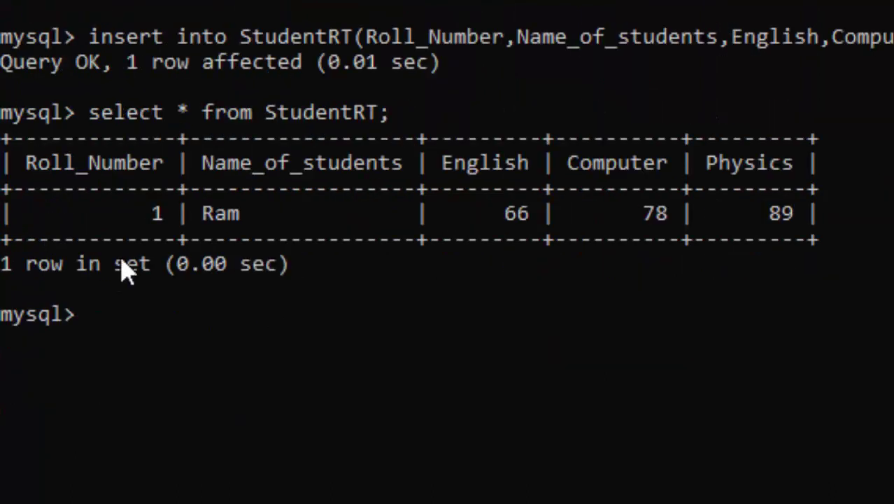